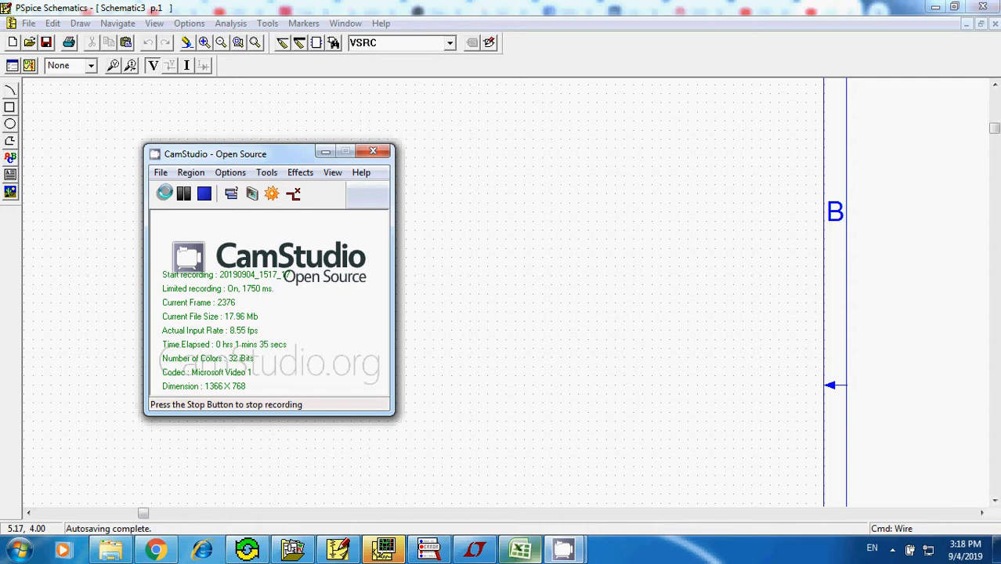
Switch to the Full Adder truth table workbook in Excel and examine the OR gate table's inputs and A + B outputs
{"action": "left_click", "coordinate": [517, 549]}
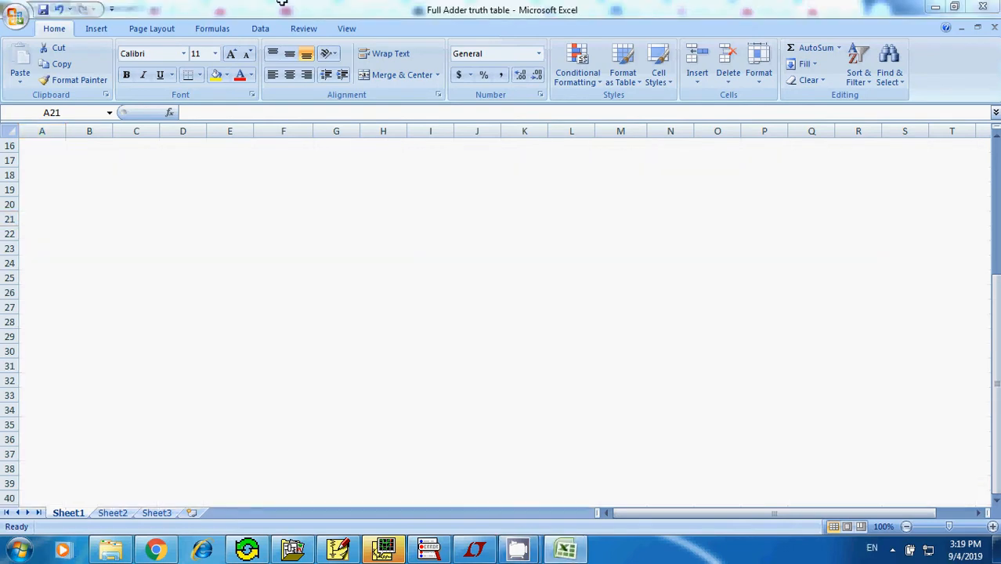
{"action": "scroll", "coordinate": [216, 234], "scroll_direction": "down", "scroll_amount": 1}
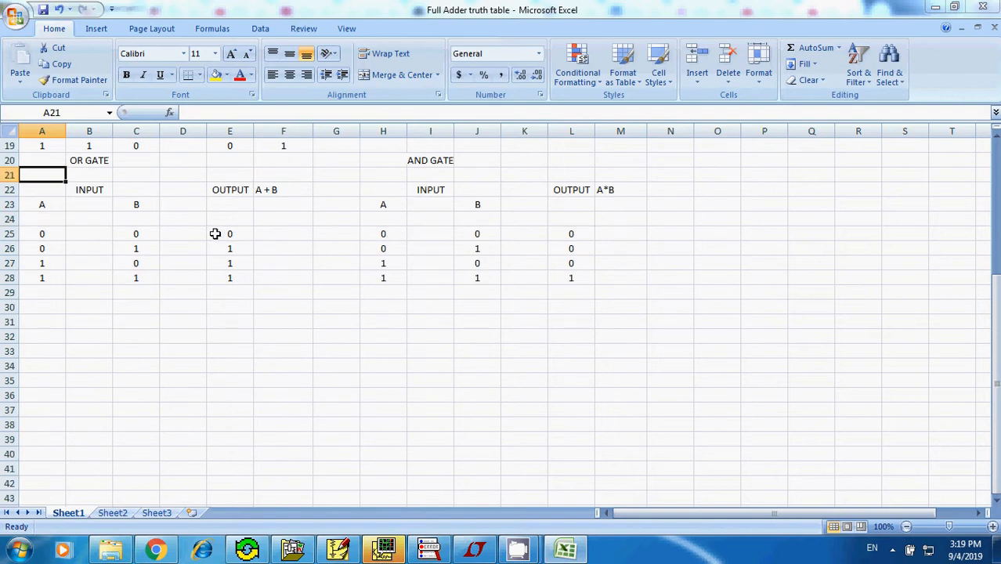
{"action": "scroll", "coordinate": [216, 234], "scroll_direction": "down", "scroll_amount": 1}
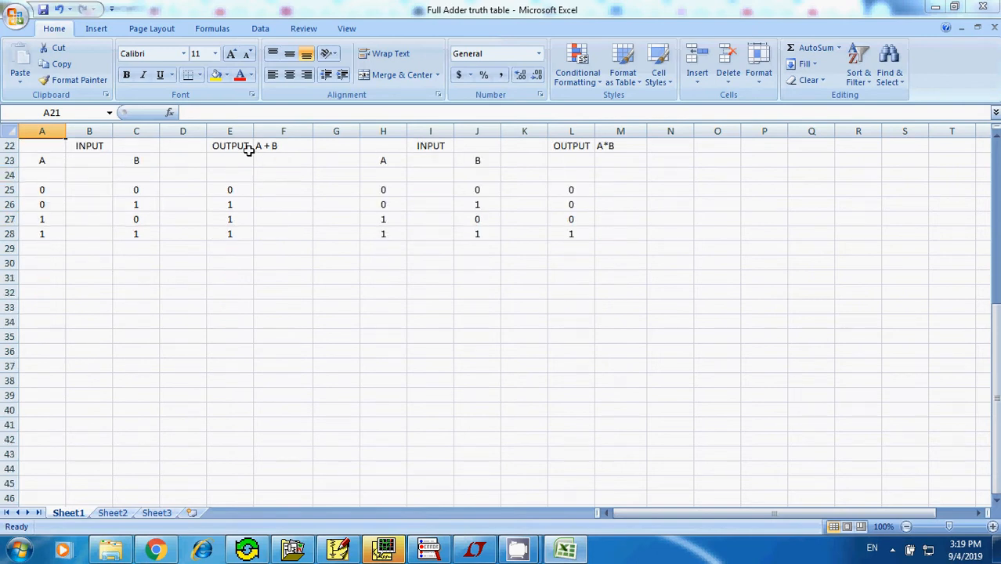
{"action": "scroll", "coordinate": [248, 151], "scroll_direction": "up", "scroll_amount": 1}
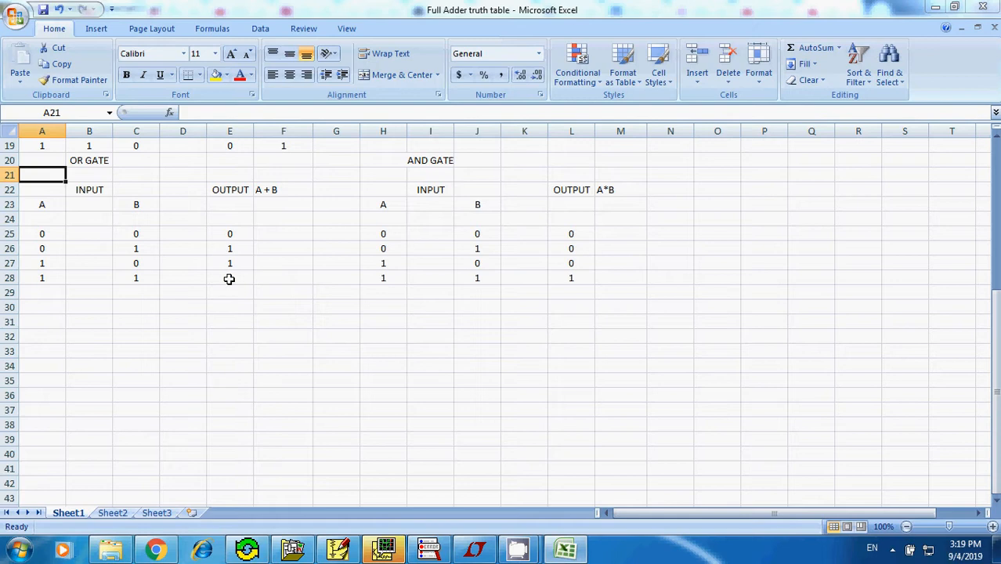
{"action": "left_click", "coordinate": [229, 246]}
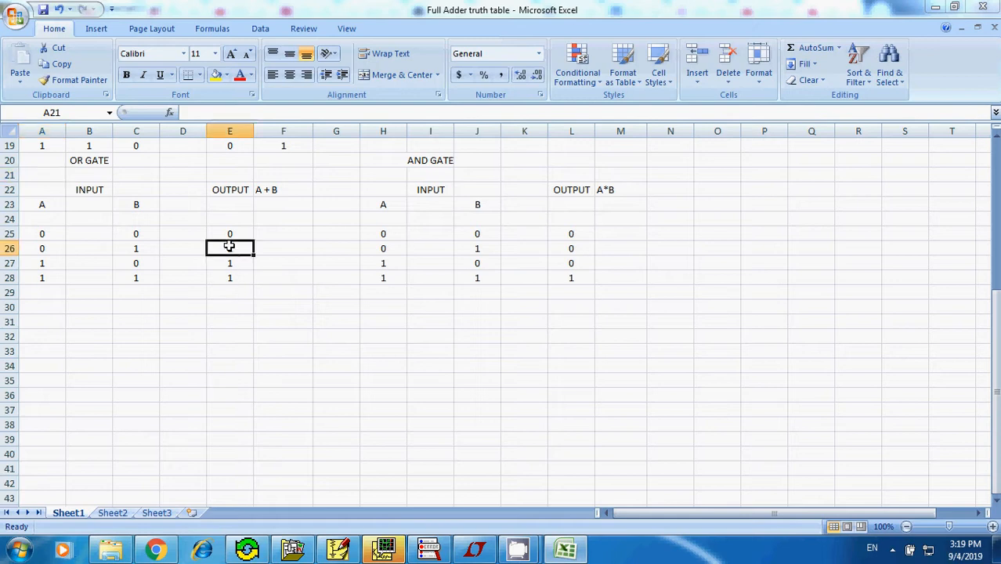
{"action": "left_click", "coordinate": [238, 292], "text": "shift"}
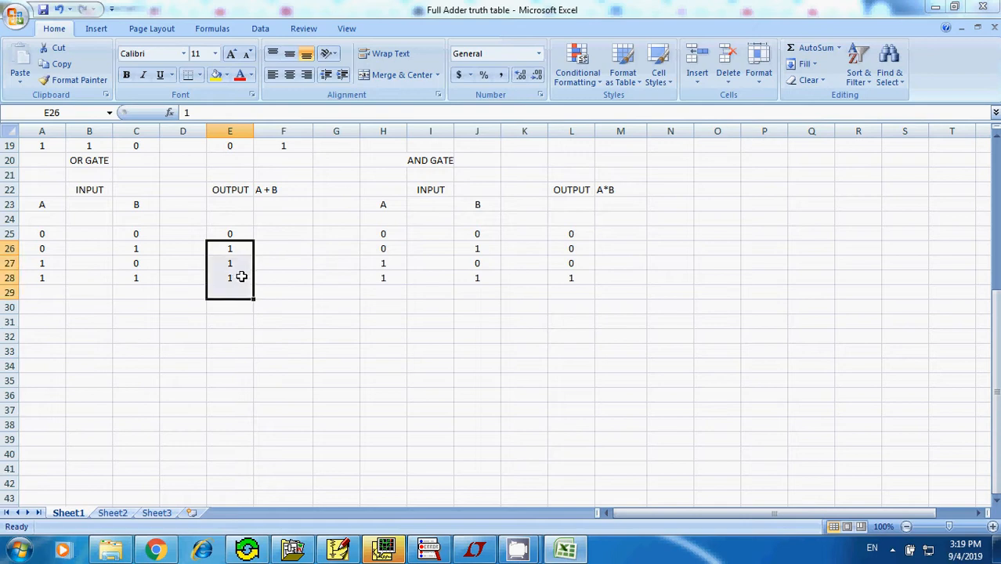
Examine the AND gate truth table, highlighting the first three A*B output values
{"action": "left_click", "coordinate": [450, 180]}
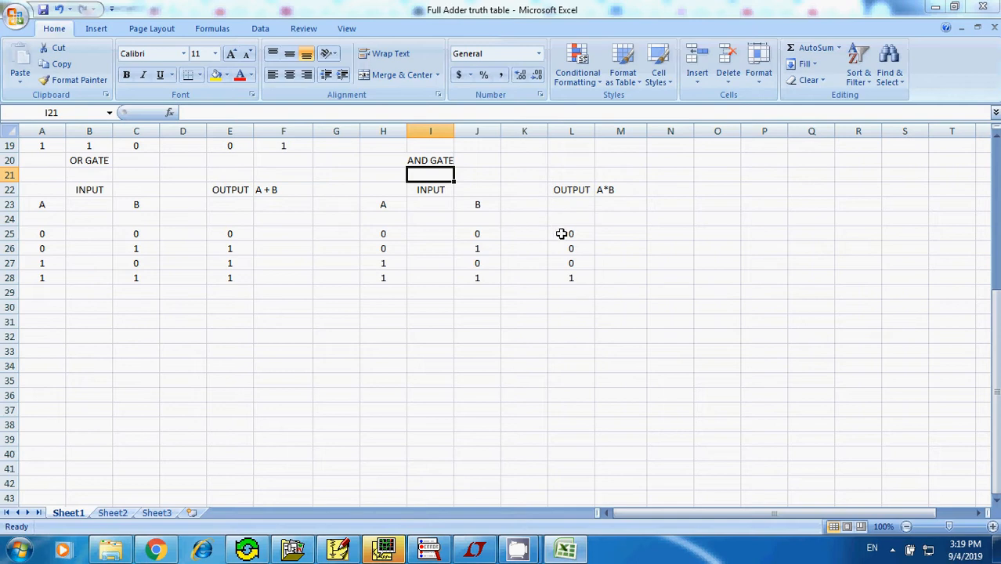
{"action": "left_click", "coordinate": [565, 236]}
{"action": "left_click_drag", "start_coordinate": [564, 235], "coordinate": [572, 262]}
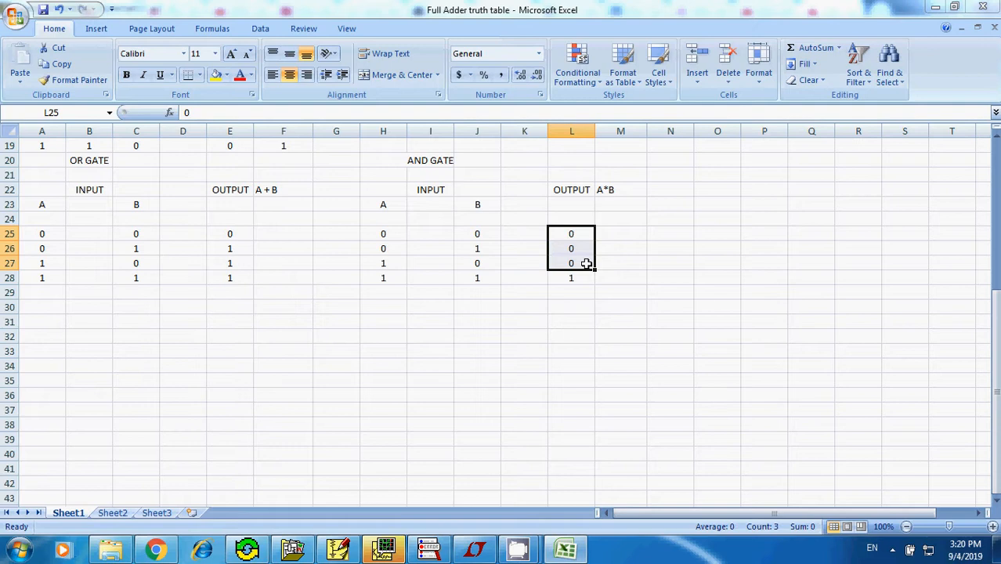
Switch to PSpice Schematics and place two D1N4002 diodes, one above the other, on the empty schematic
{"action": "left_click", "coordinate": [339, 550]}
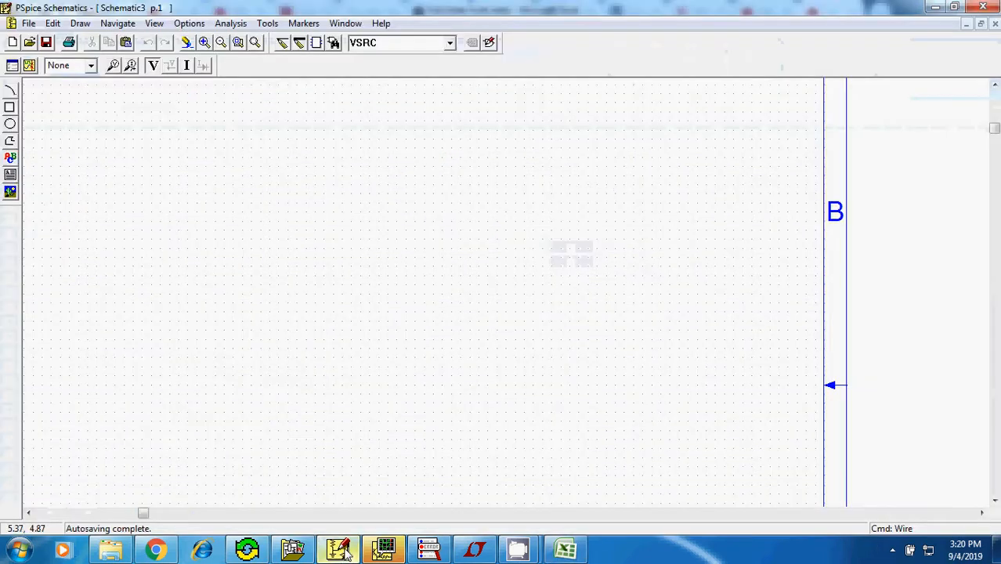
{"action": "left_click", "coordinate": [204, 42]}
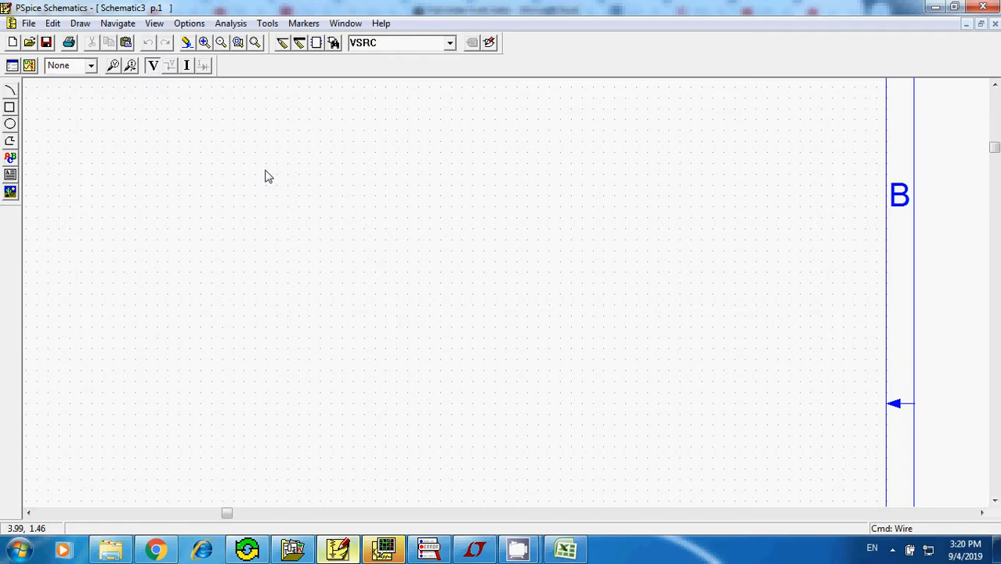
{"action": "key", "text": "ctrl+g"}
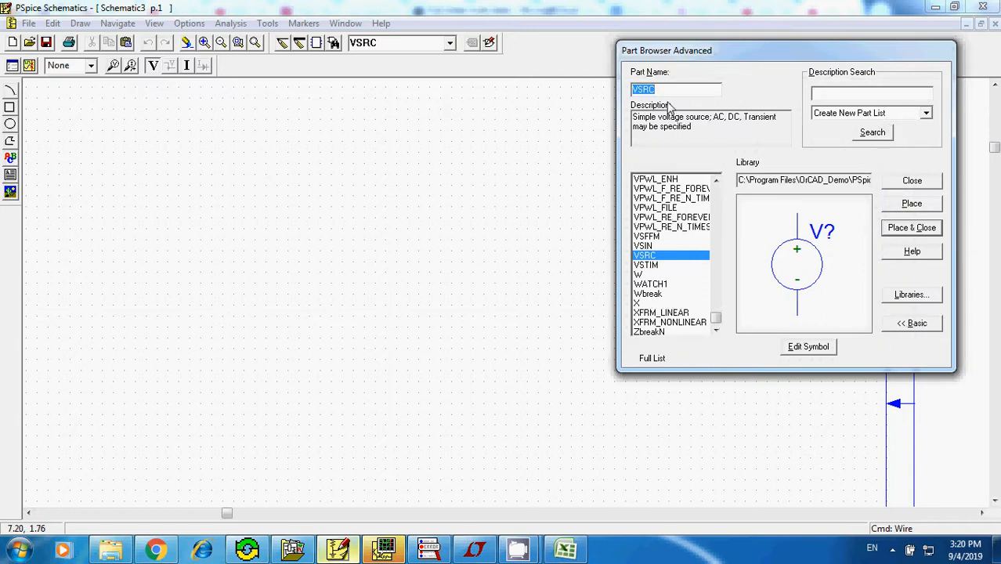
{"action": "type", "text": "d1"}
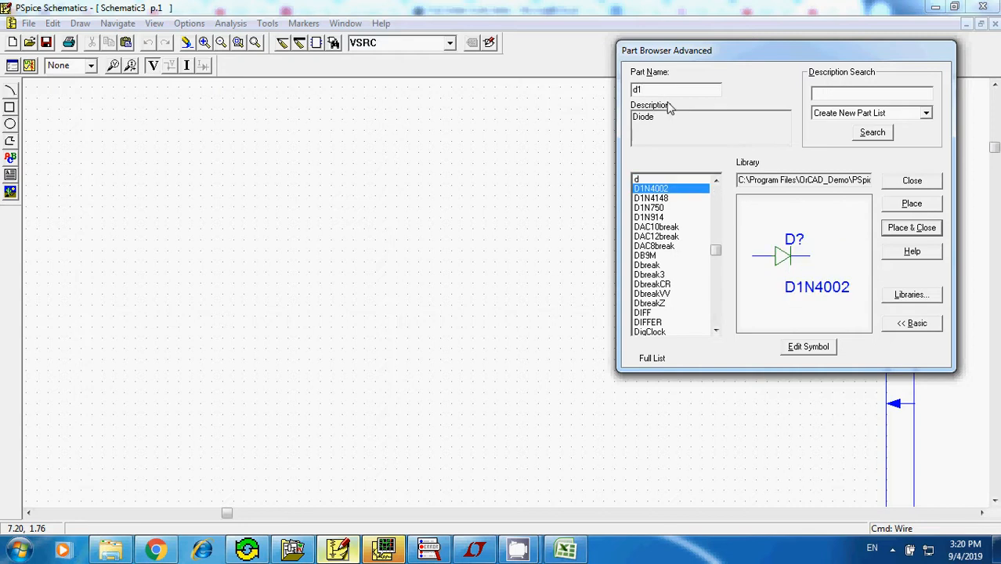
{"action": "left_click", "coordinate": [665, 192]}
{"action": "left_click", "coordinate": [912, 205]}
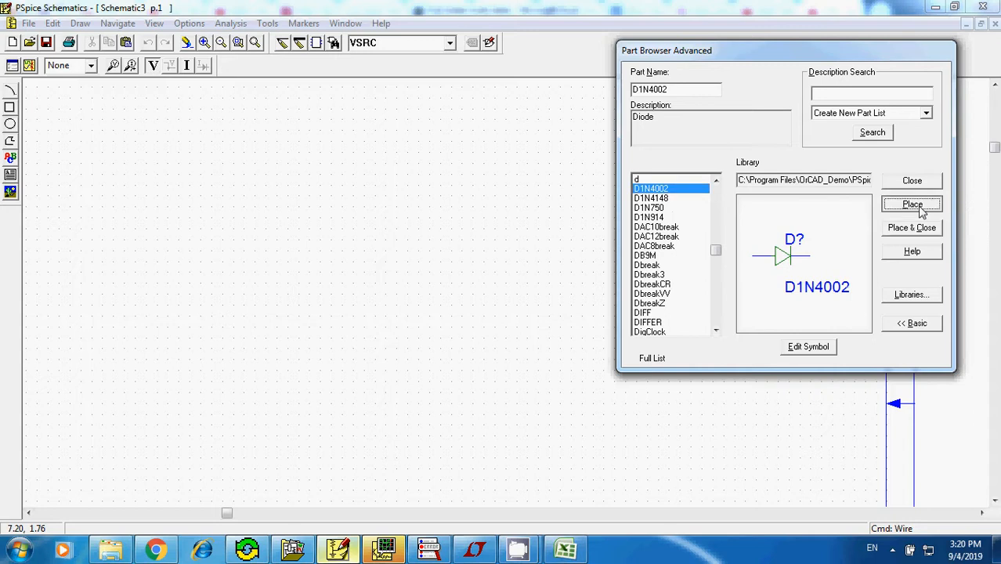
{"action": "left_click", "coordinate": [202, 235]}
{"action": "left_click", "coordinate": [202, 279]}
{"action": "right_click", "coordinate": [203, 275]}
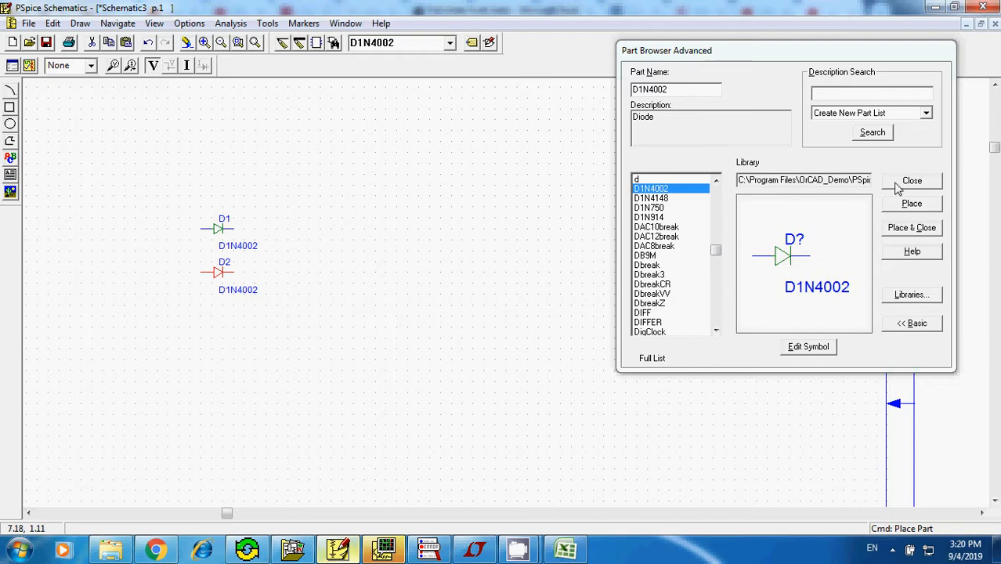
Place an AGND analog ground symbol below the two diodes
{"action": "left_click", "coordinate": [668, 92]}
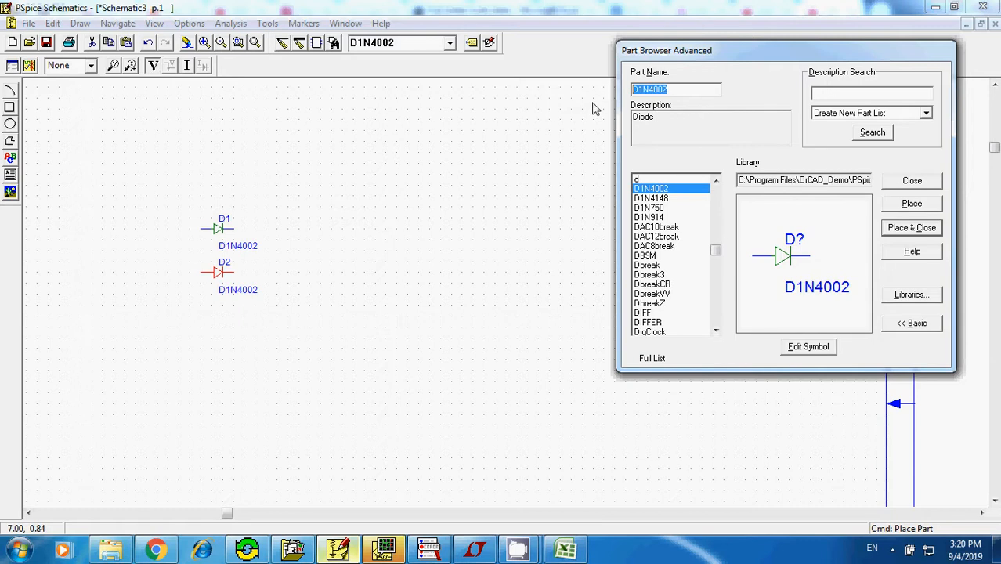
{"action": "type", "text": "nd"}
{"action": "key", "text": "Return"}
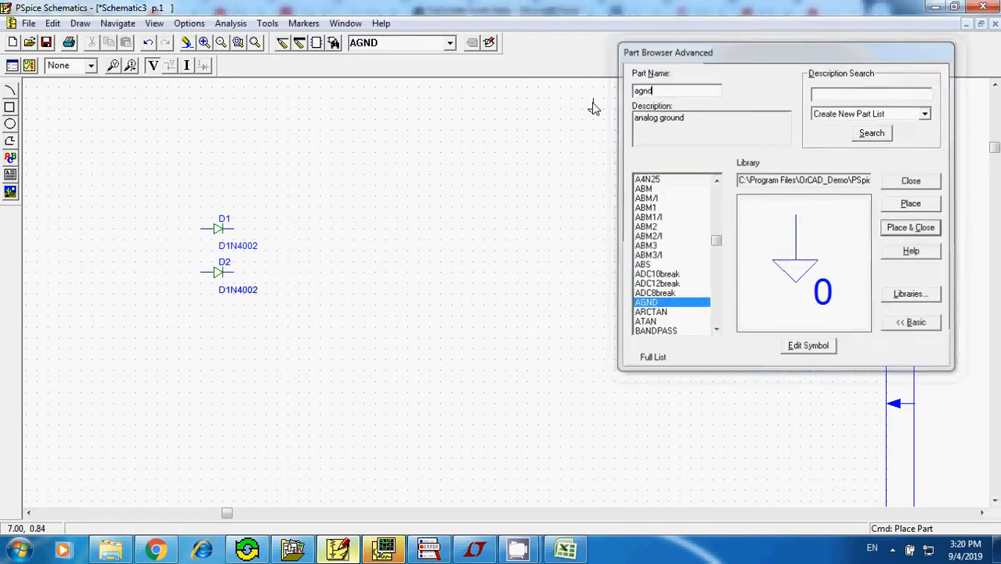
{"action": "left_click", "coordinate": [259, 330]}
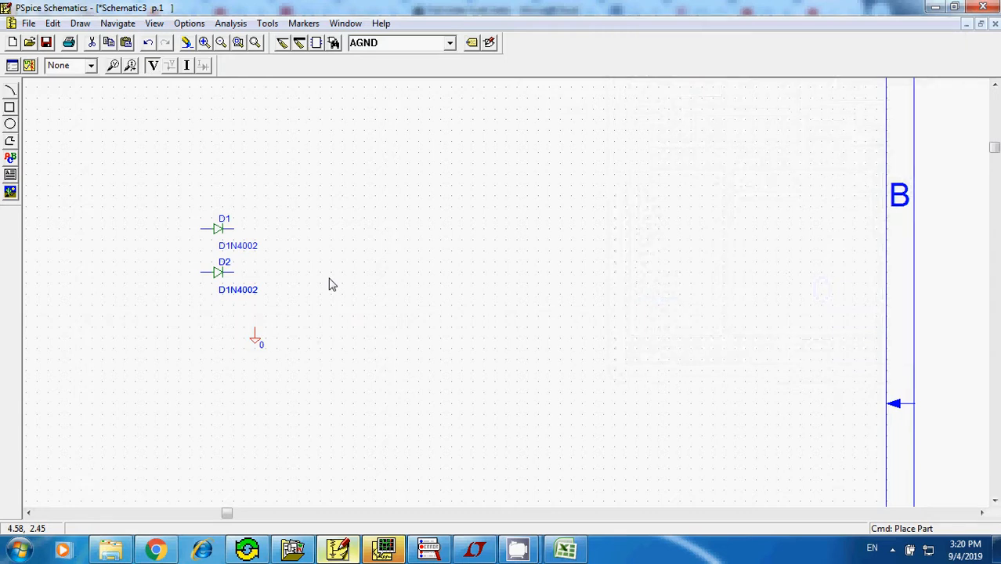
Place two VDC voltage sources side by side, to the right of the diodes
{"action": "key", "text": "ctrl+g"}
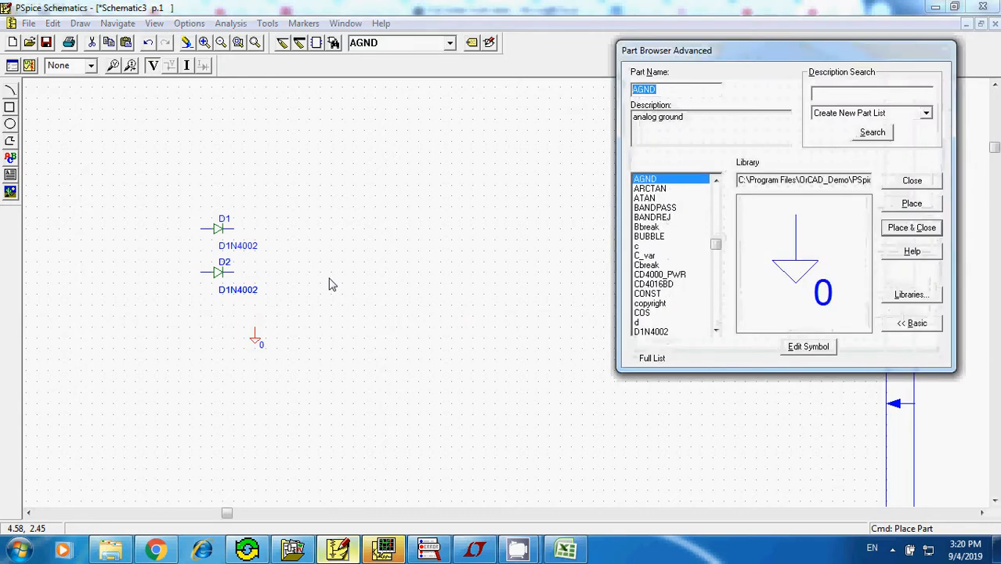
{"action": "type", "text": "vdc"}
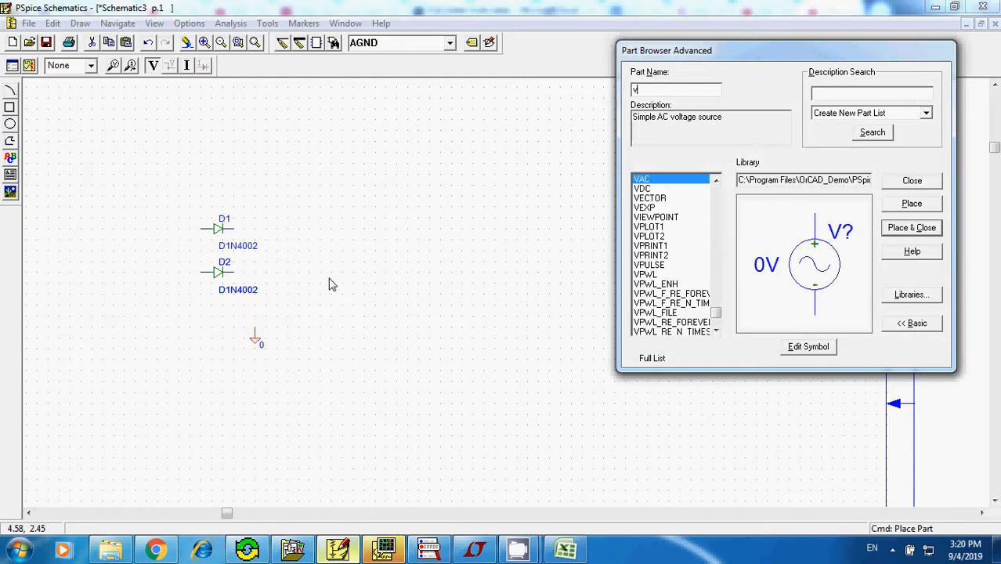
{"action": "key", "text": "Return"}
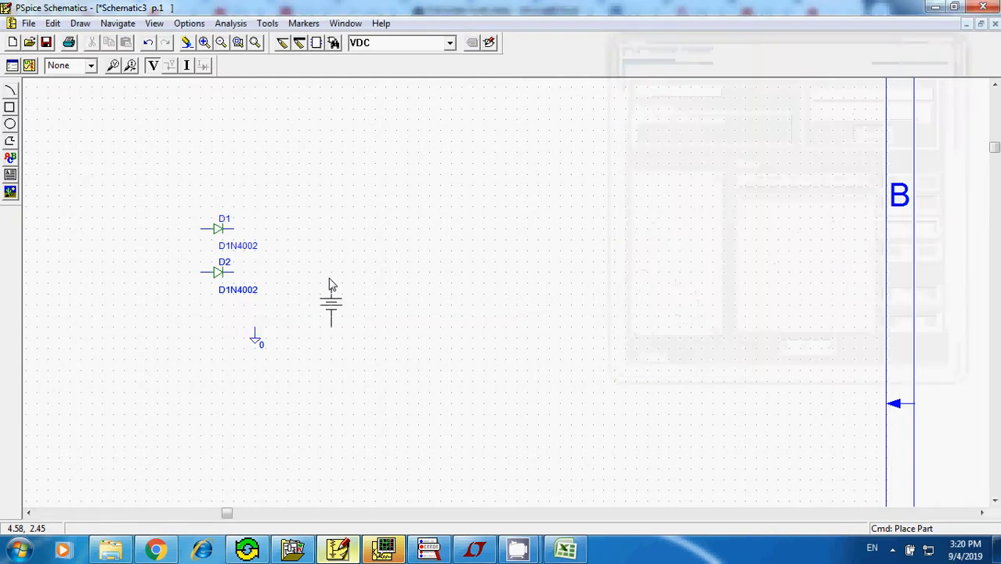
{"action": "left_click", "coordinate": [364, 282]}
{"action": "left_click", "coordinate": [421, 291]}
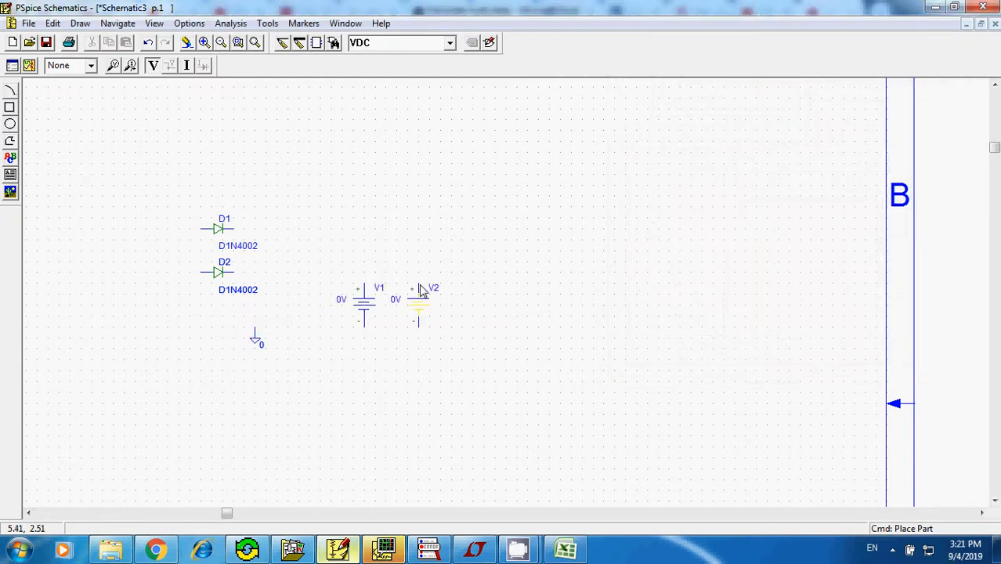
{"action": "right_click", "coordinate": [421, 291]}
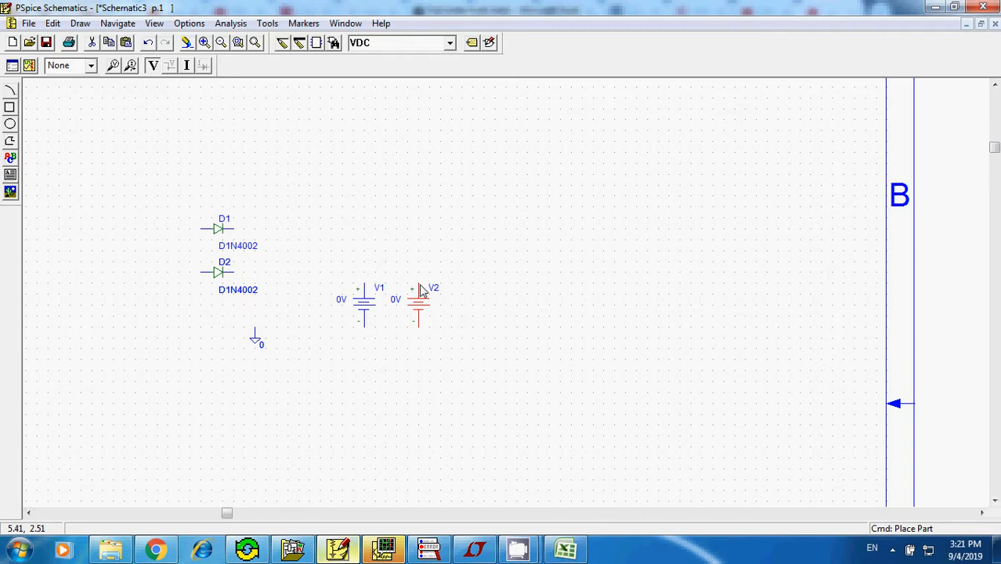
Rotate both voltage sources together three times so they lie horizontally with their positive terminals facing right
{"action": "left_click_drag", "start_coordinate": [309, 252], "coordinate": [465, 346]}
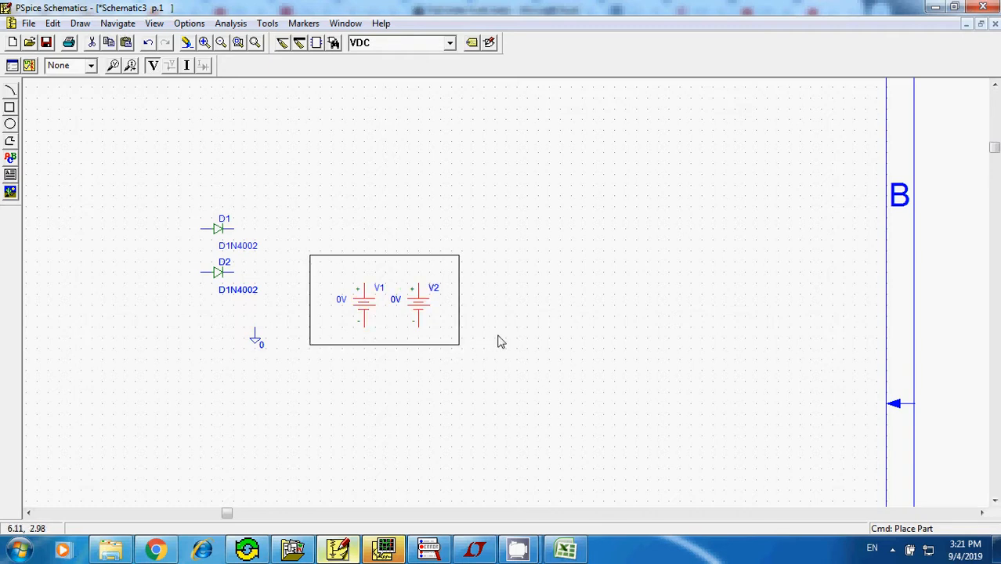
{"action": "key", "text": "ctrl+r"}
{"action": "key", "text": "ctrl+r"}
{"action": "key", "text": "ctrl+r"}
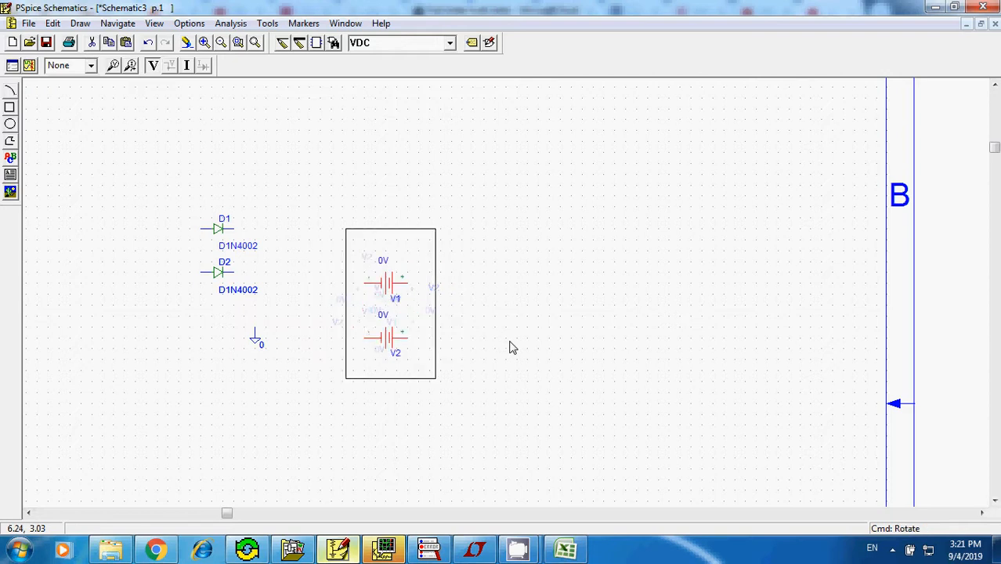
{"action": "left_click", "coordinate": [526, 314]}
Set the DC attribute of voltage source V1 to 5
{"action": "left_click", "coordinate": [396, 290]}
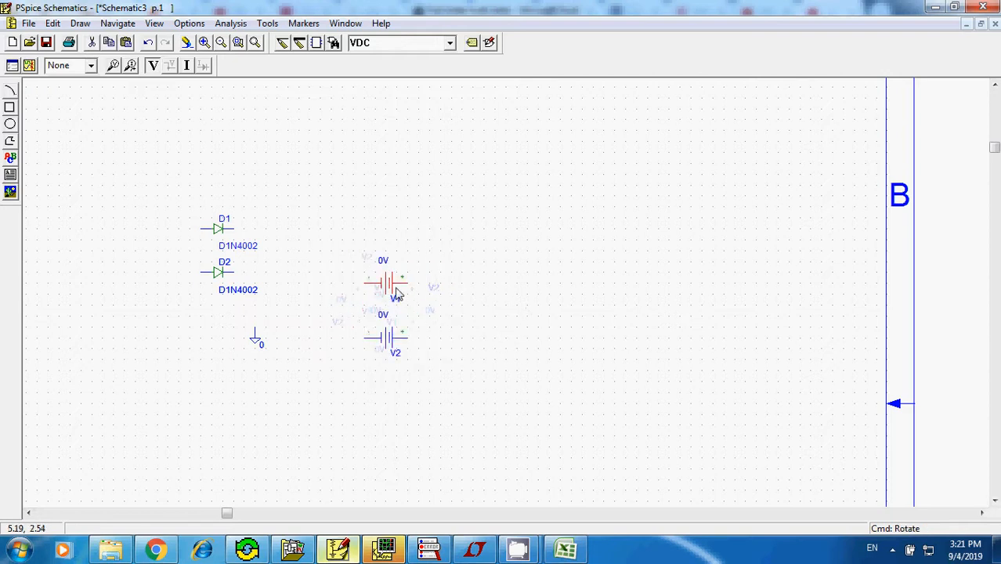
{"action": "left_click", "coordinate": [52, 24]}
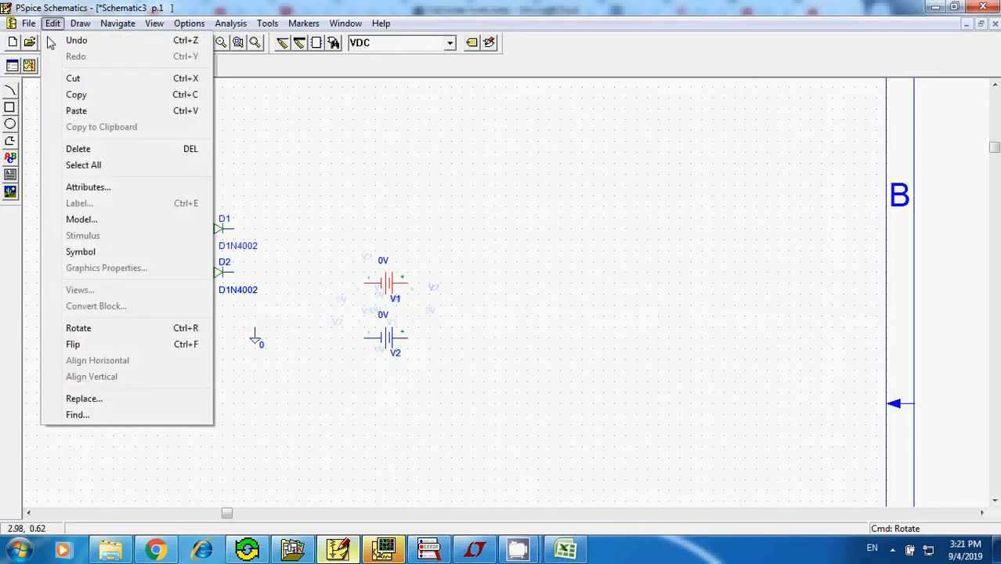
{"action": "left_click", "coordinate": [104, 189]}
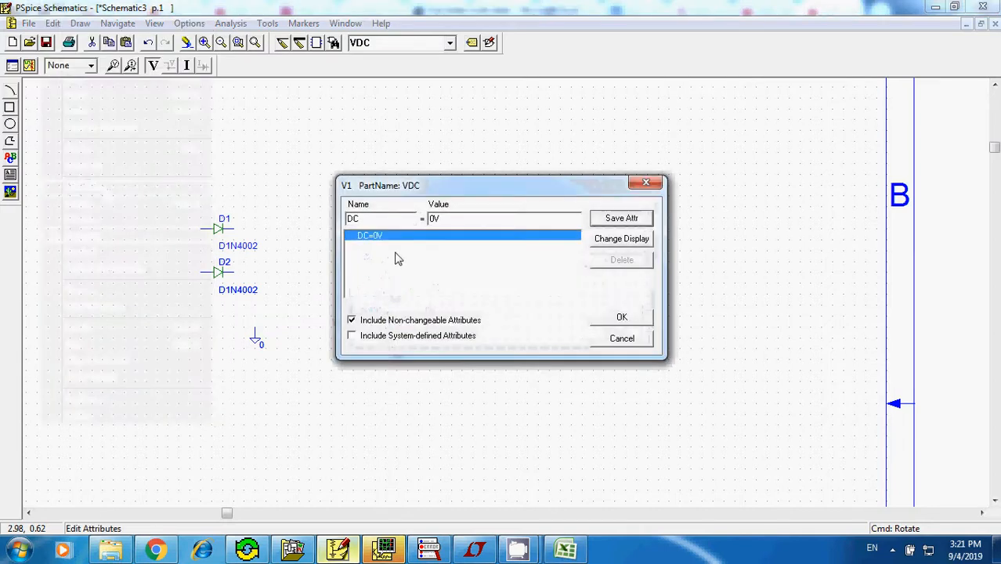
{"action": "type", "text": "5"}
{"action": "left_click", "coordinate": [621, 218]}
{"action": "left_click", "coordinate": [621, 316]}
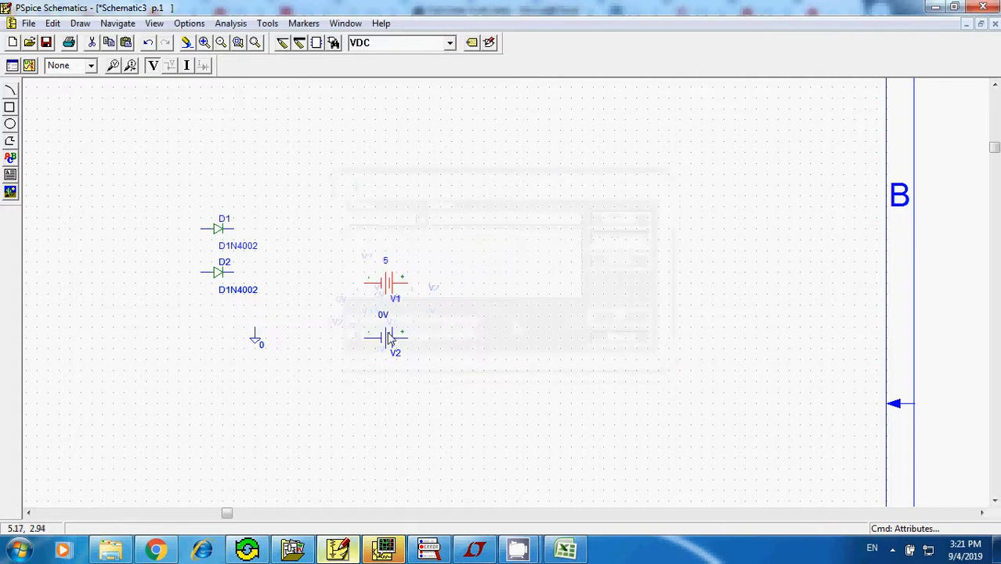
Set the DC attribute of voltage source V2 to 5
{"action": "left_click", "coordinate": [53, 23]}
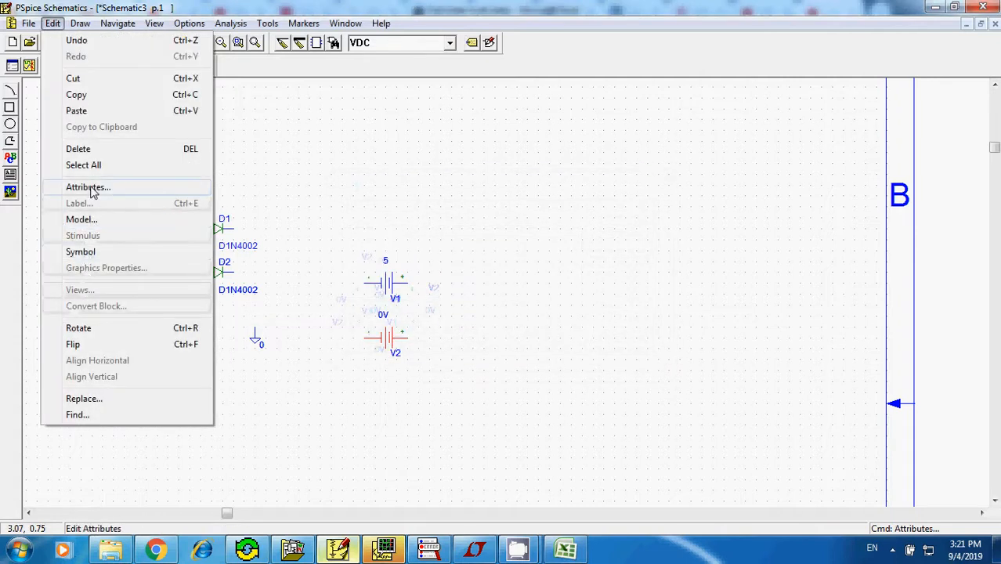
{"action": "left_click", "coordinate": [64, 187]}
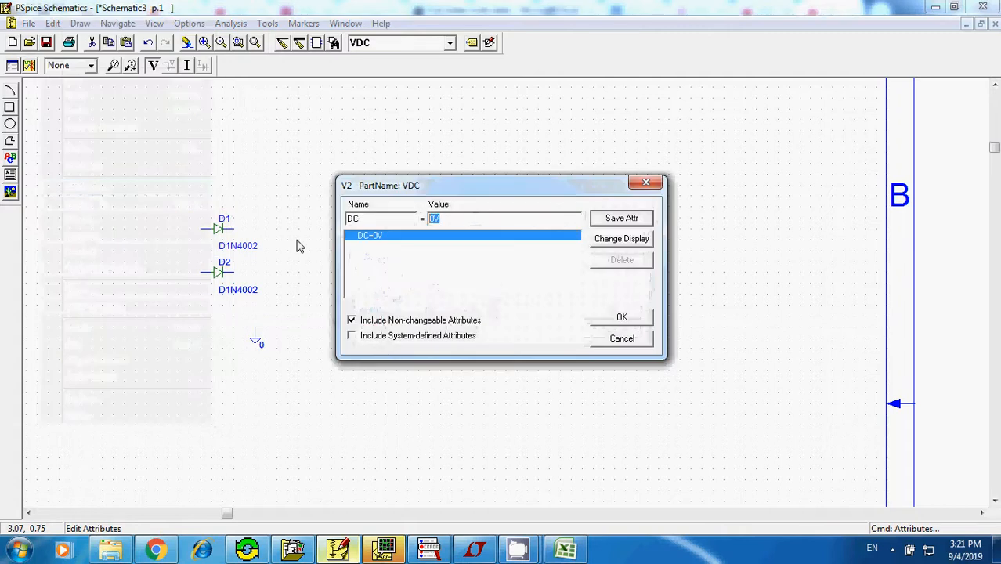
{"action": "type", "text": "5"}
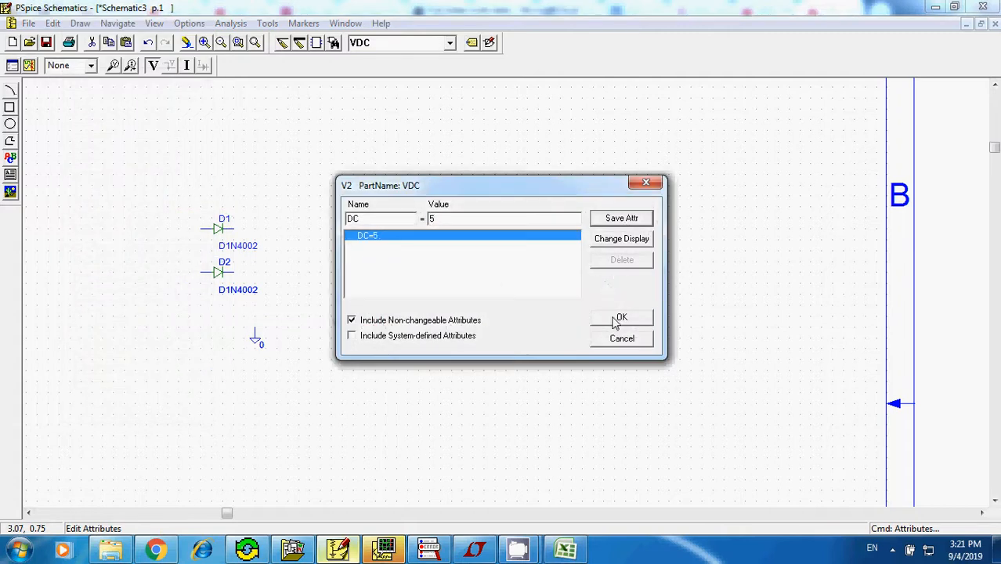
{"action": "left_click", "coordinate": [617, 320]}
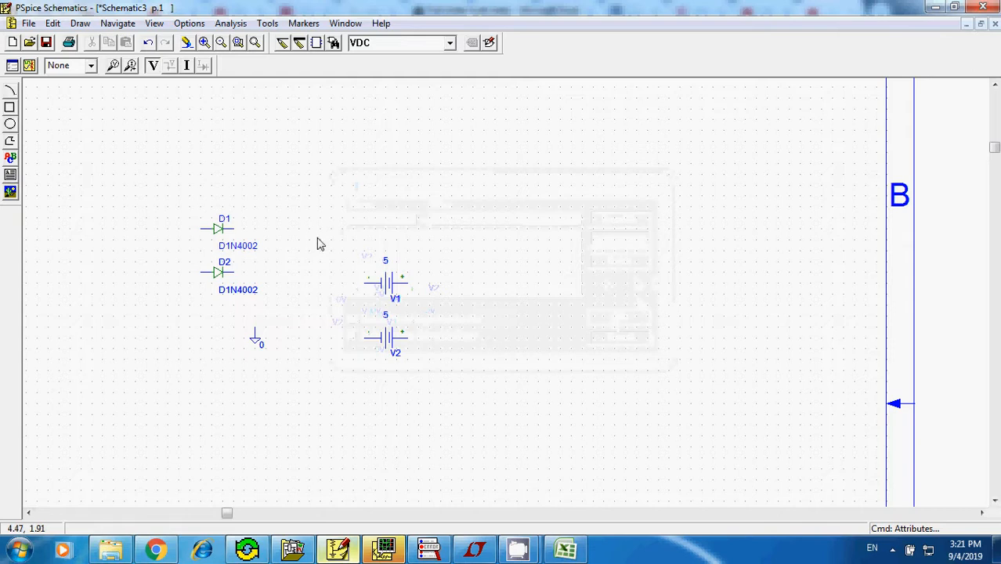
Move both voltage sources to the left of the diodes and shift diode D2 down in line with V2
{"action": "mouse_move", "coordinate": [318, 220]}
{"action": "left_mouse_down"}
{"action": "mouse_move", "coordinate": [471, 405]}
{"action": "mouse_move", "coordinate": [485, 405]}
{"action": "mouse_move", "coordinate": [168, 327]}
{"action": "mouse_move", "coordinate": [217, 346]}
{"action": "left_mouse_up"}
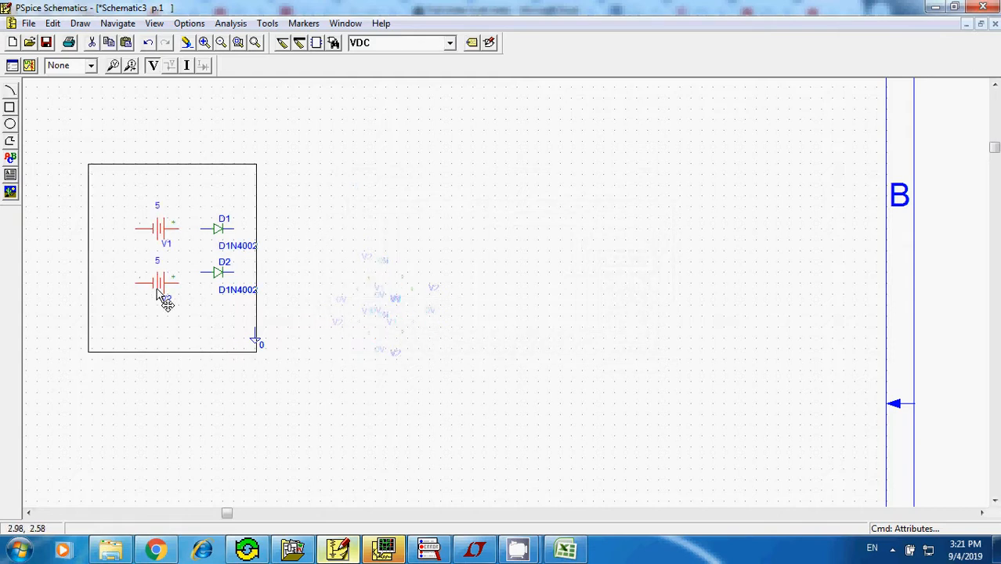
{"action": "left_click", "coordinate": [215, 274]}
{"action": "left_click_drag", "start_coordinate": [217, 280], "coordinate": [218, 291]}
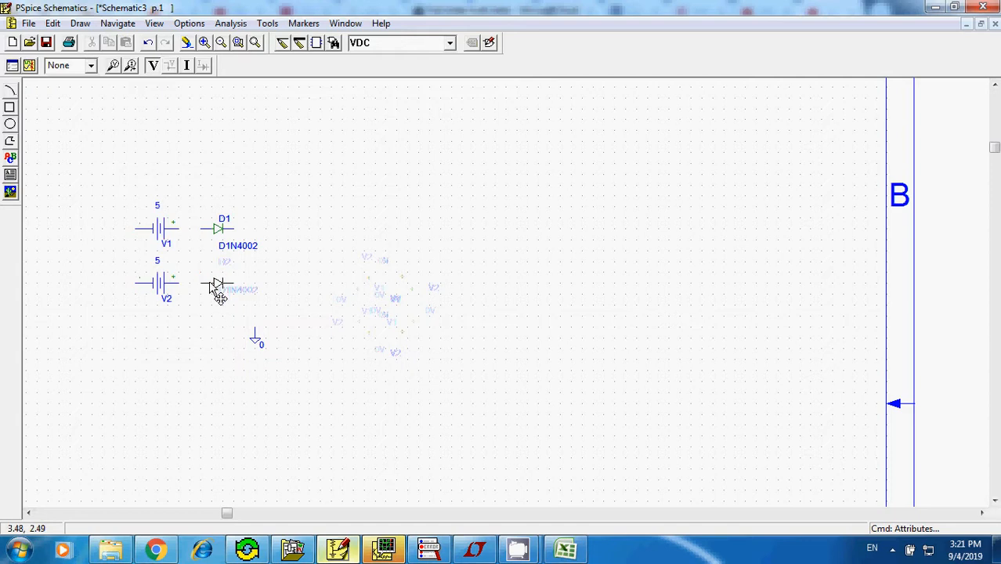
{"action": "left_click", "coordinate": [377, 259]}
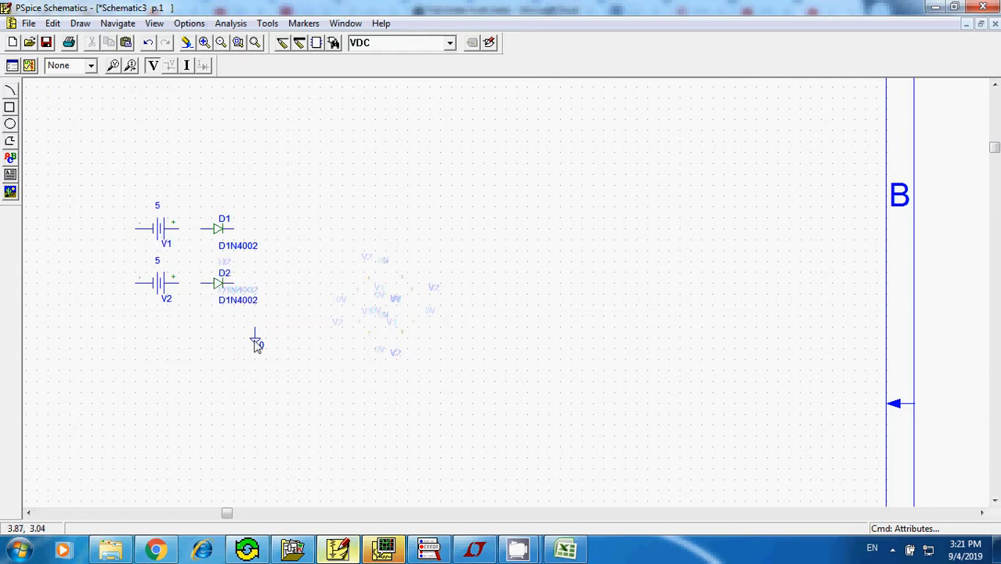
Place the ground symbol below the sources and wire the negative terminals of V1 and V2 together down to it
{"action": "left_click", "coordinate": [130, 336]}
{"action": "key", "text": "ctrl+w"}
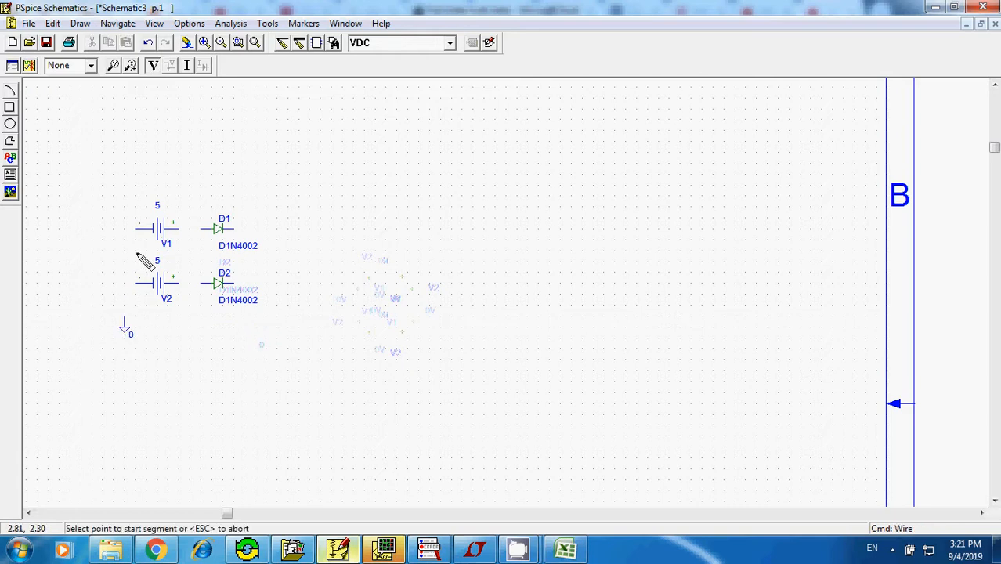
{"action": "left_click", "coordinate": [134, 228]}
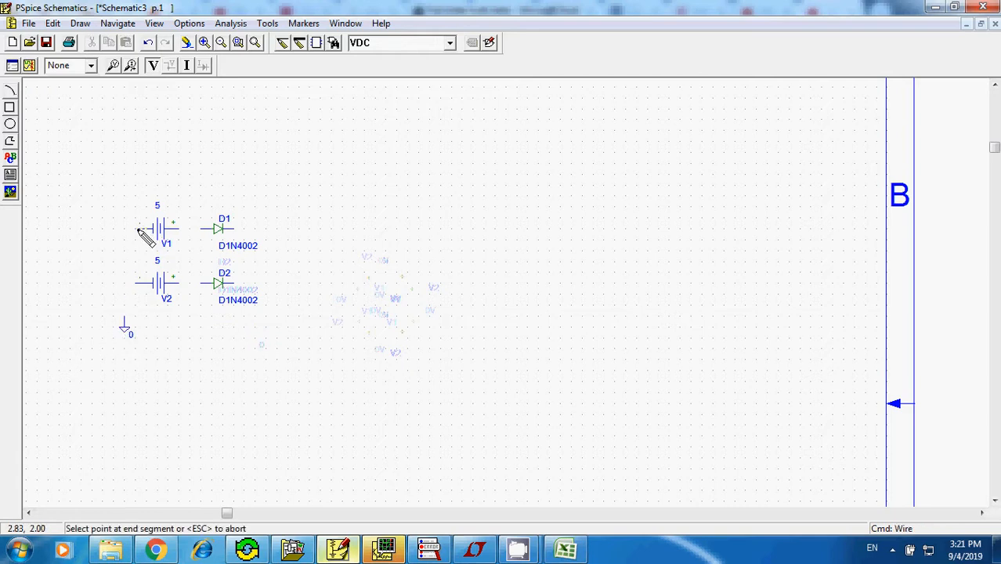
{"action": "left_click", "coordinate": [125, 283]}
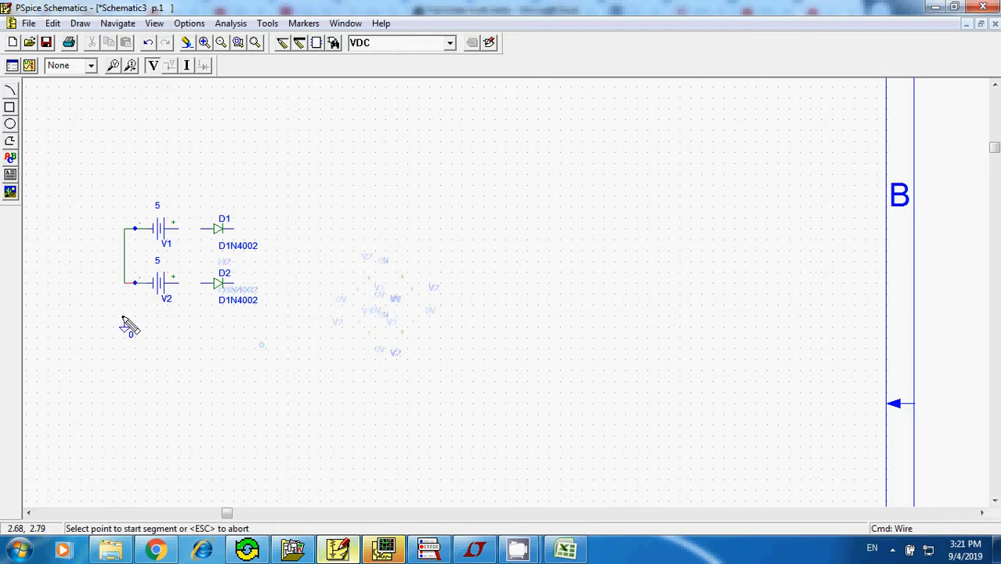
{"action": "left_click", "coordinate": [123, 326]}
{"action": "left_click", "coordinate": [124, 283]}
Wire the positive terminal of V2 to diode D2's anode and that of V1 to diode D1's anode
{"action": "left_click", "coordinate": [179, 283]}
{"action": "left_click", "coordinate": [204, 283]}
{"action": "left_click", "coordinate": [180, 229]}
{"action": "left_click", "coordinate": [213, 229]}
Join the cathodes of D1 and D2 with a wire looping around to the right of the diodes
{"action": "left_click", "coordinate": [232, 230]}
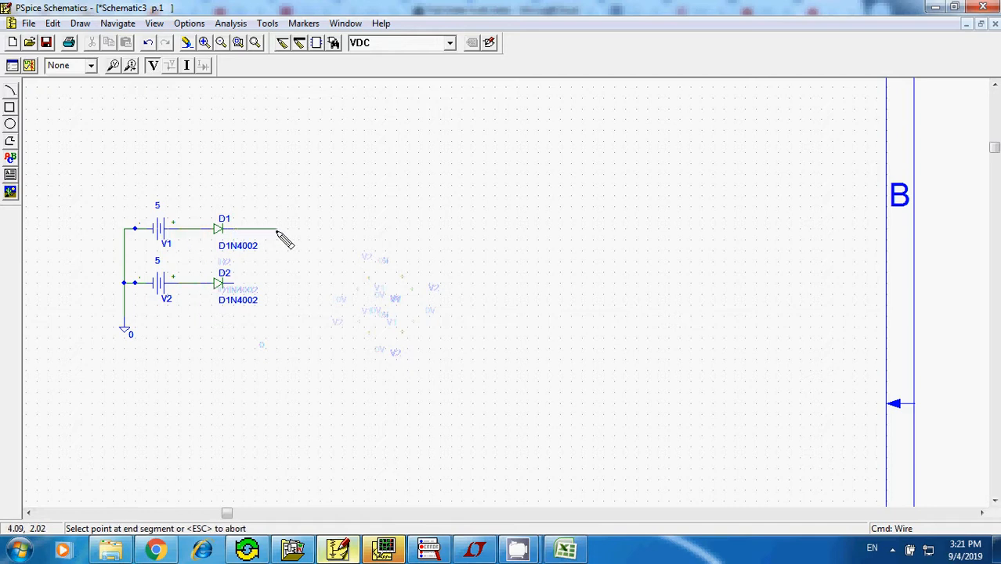
{"action": "left_click", "coordinate": [277, 283]}
{"action": "left_click", "coordinate": [231, 283]}
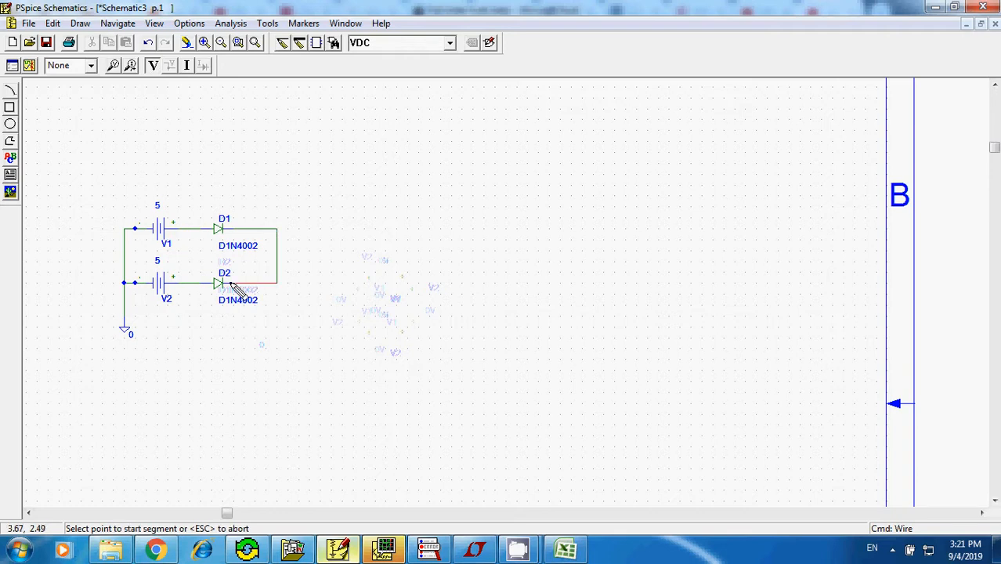
{"action": "right_click", "coordinate": [232, 283]}
Label the output wire at D1's cathode as Vout
{"action": "left_click", "coordinate": [277, 228]}
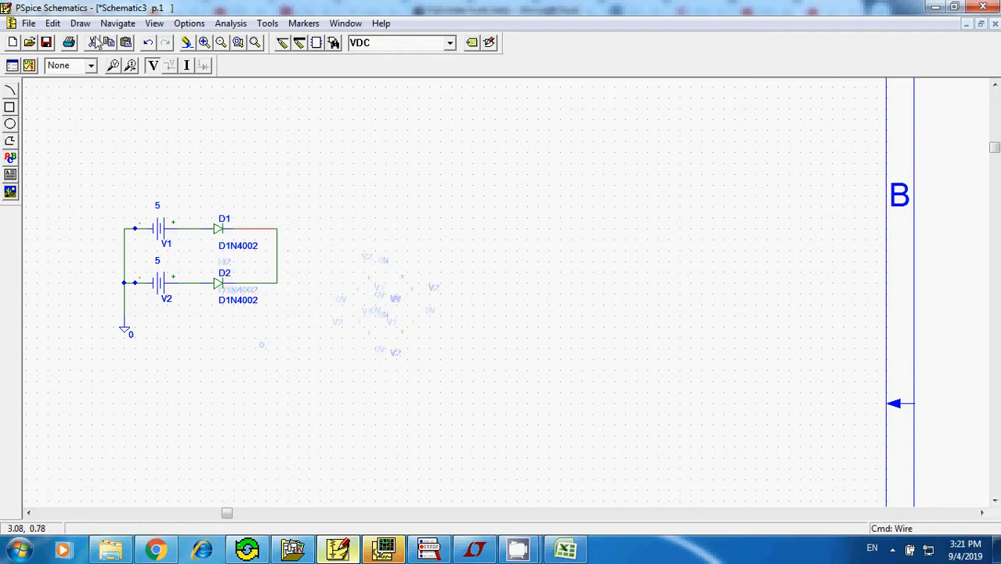
{"action": "left_click", "coordinate": [52, 23]}
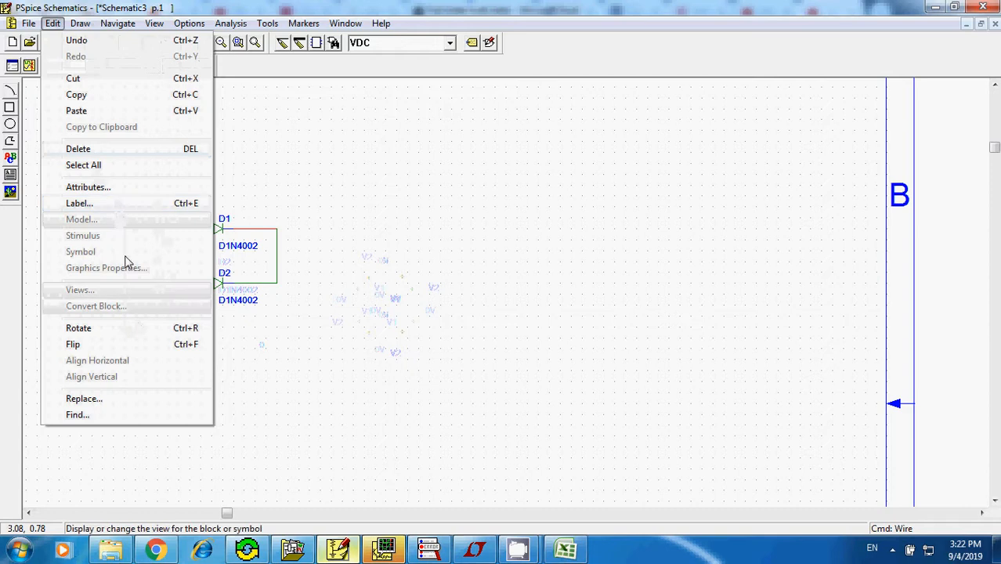
{"action": "left_click", "coordinate": [116, 204]}
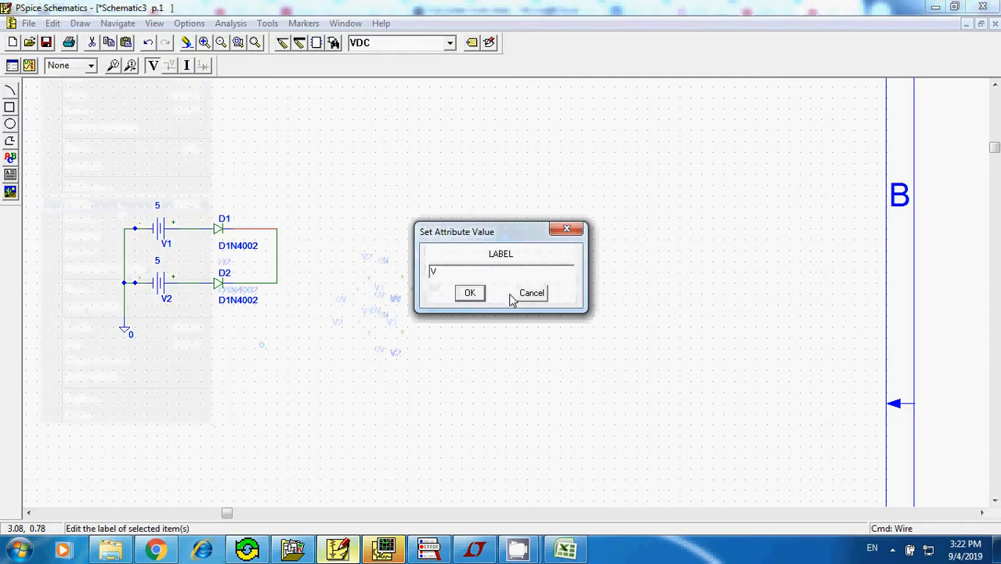
{"action": "type", "text": "Vout"}
{"action": "key", "text": "Return"}
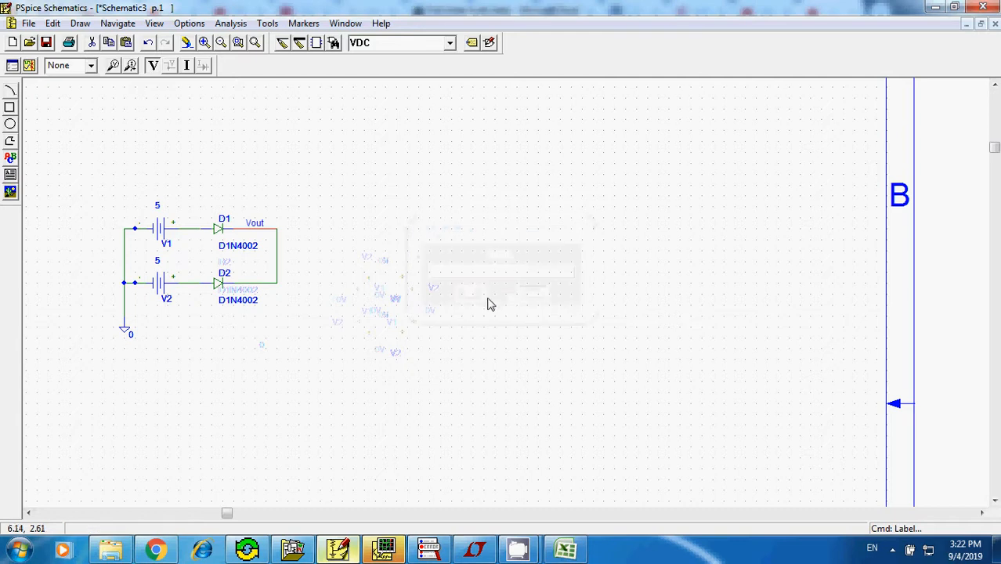
Copy the V2 and D2 branch with its ground and paste it as a separate circuit to the right of the original
{"action": "left_click", "coordinate": [222, 43]}
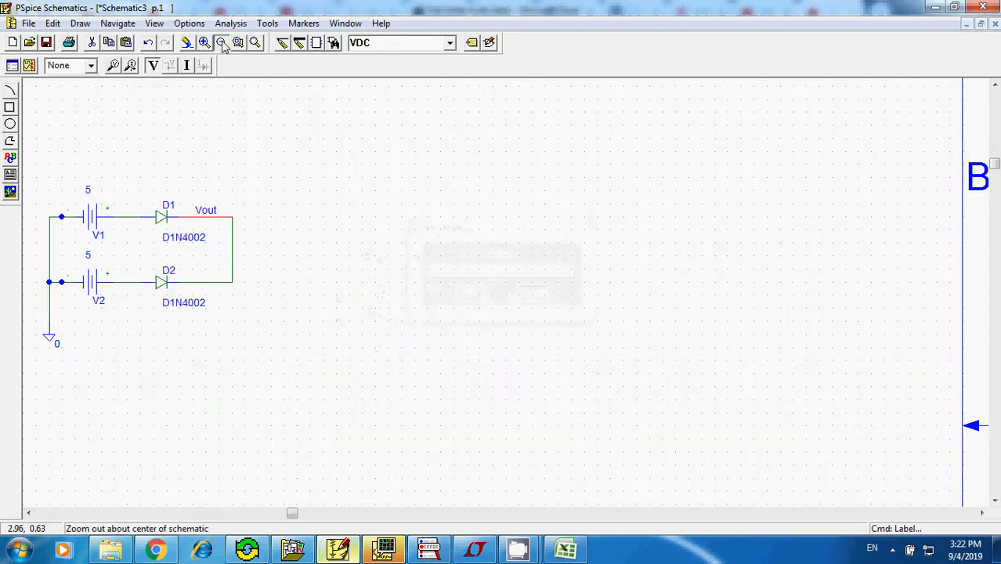
{"action": "left_click", "coordinate": [223, 44]}
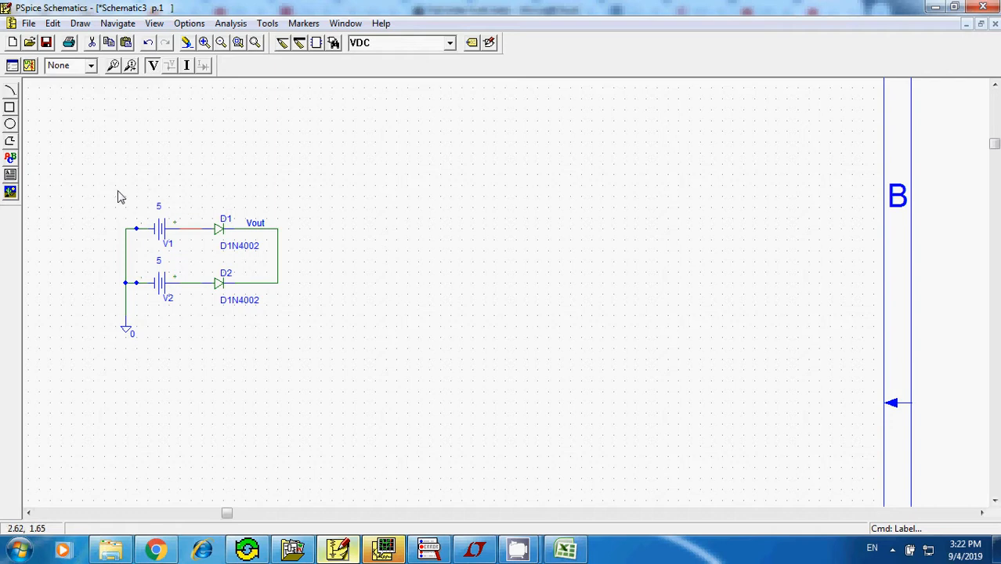
{"action": "left_click_drag", "start_coordinate": [117, 193], "coordinate": [299, 262]}
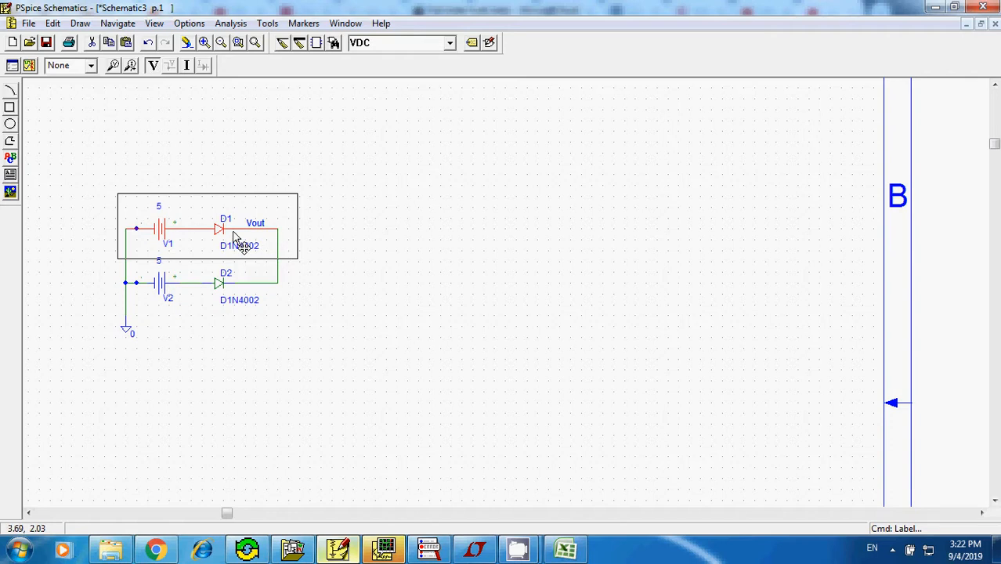
{"action": "left_click", "coordinate": [76, 251]}
{"action": "left_click_drag", "start_coordinate": [97, 248], "coordinate": [269, 362]}
{"action": "key", "text": "ctrl+c"}
{"action": "key", "text": "ctrl+v"}
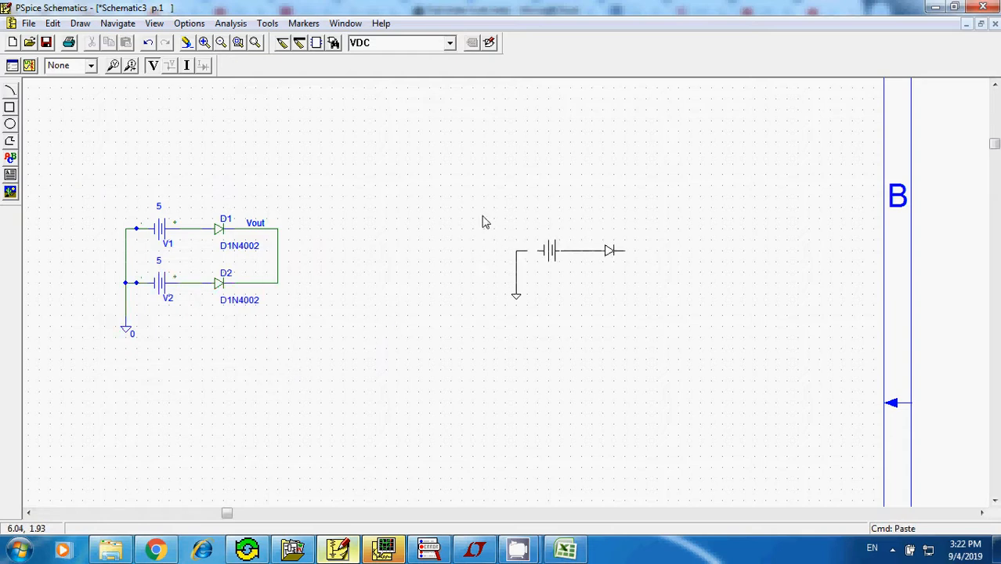
{"action": "left_click", "coordinate": [395, 196]}
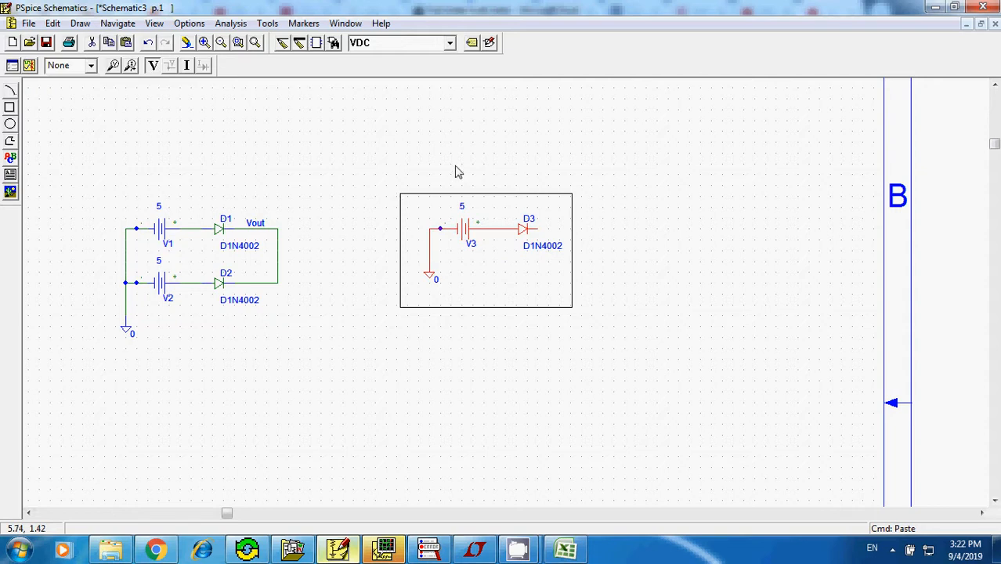
{"action": "left_click", "coordinate": [459, 173]}
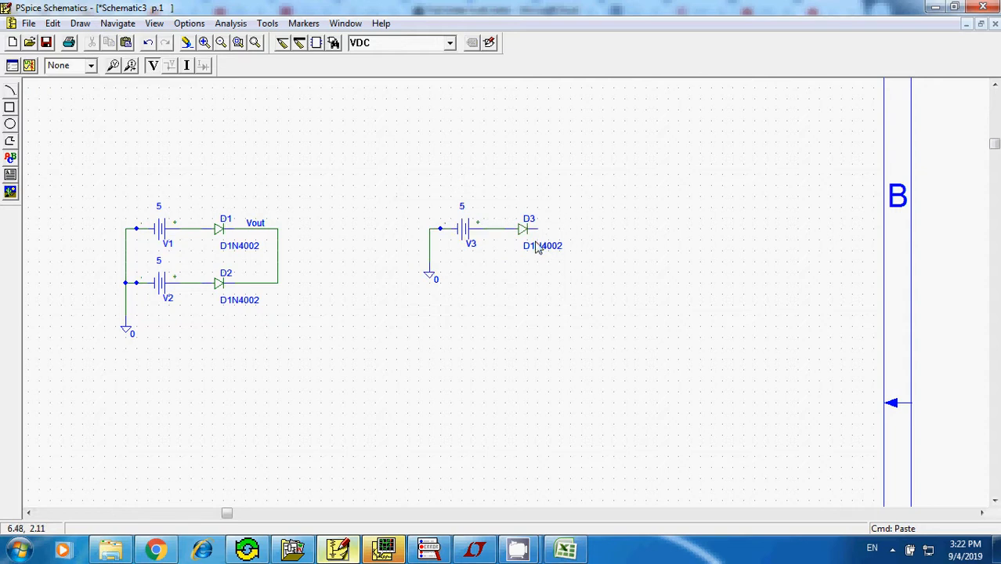
Add a resistor (part r), rotate it vertical and position it just to the right of and below diode D3
{"action": "key", "text": "ctrl+g"}
{"action": "type", "text": "r"}
{"action": "key", "text": "Return"}
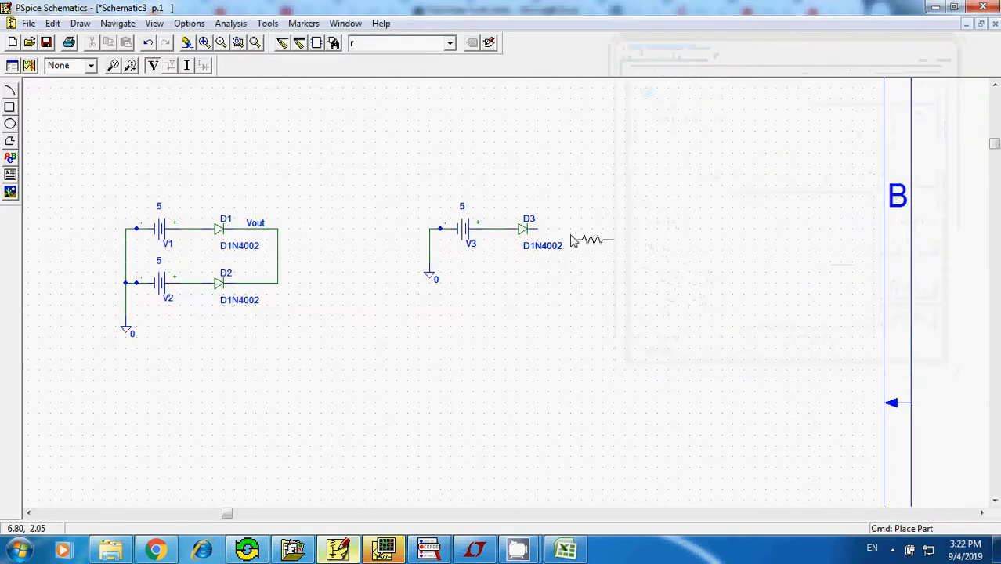
{"action": "left_click", "coordinate": [583, 273]}
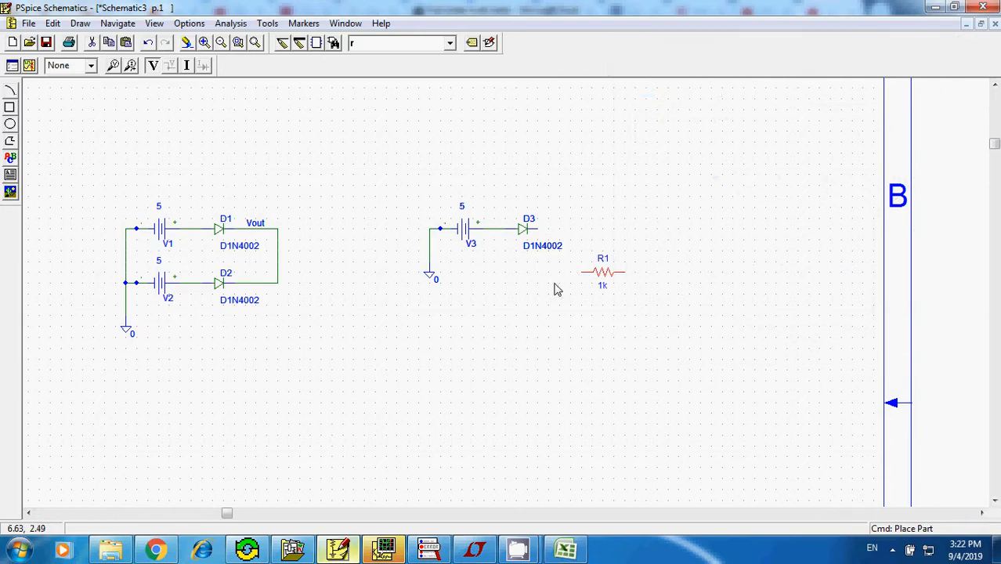
{"action": "key", "text": "ctrl+r"}
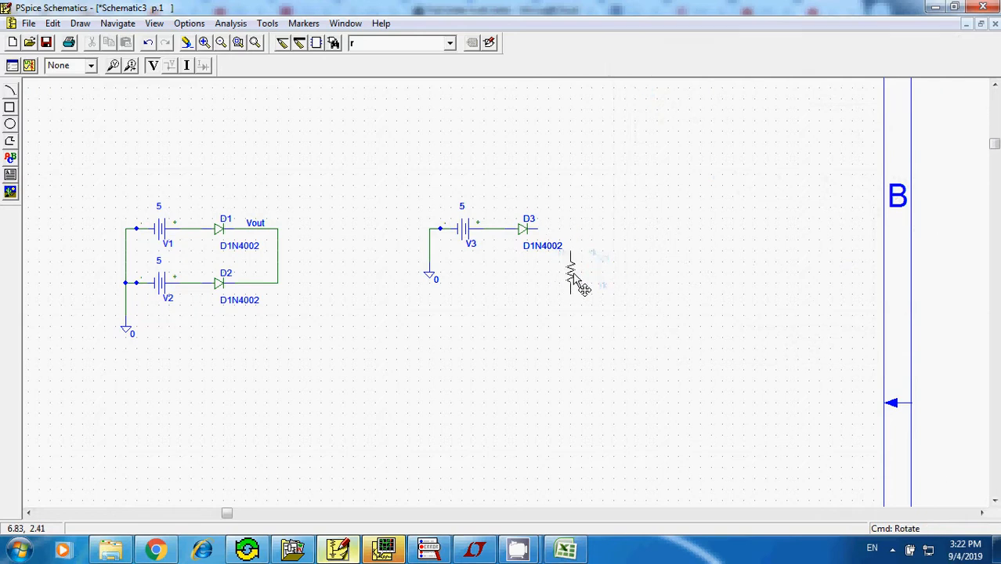
{"action": "left_click_drag", "start_coordinate": [574, 276], "coordinate": [575, 266]}
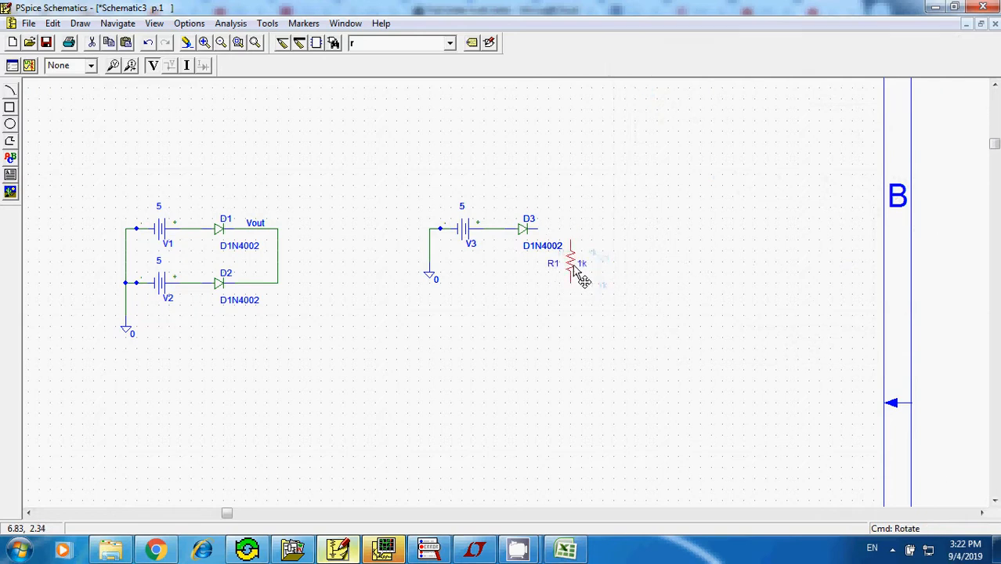
Set the VALUE attribute of resistor R1 to 10
{"action": "left_click", "coordinate": [54, 23]}
{"action": "left_click", "coordinate": [94, 188]}
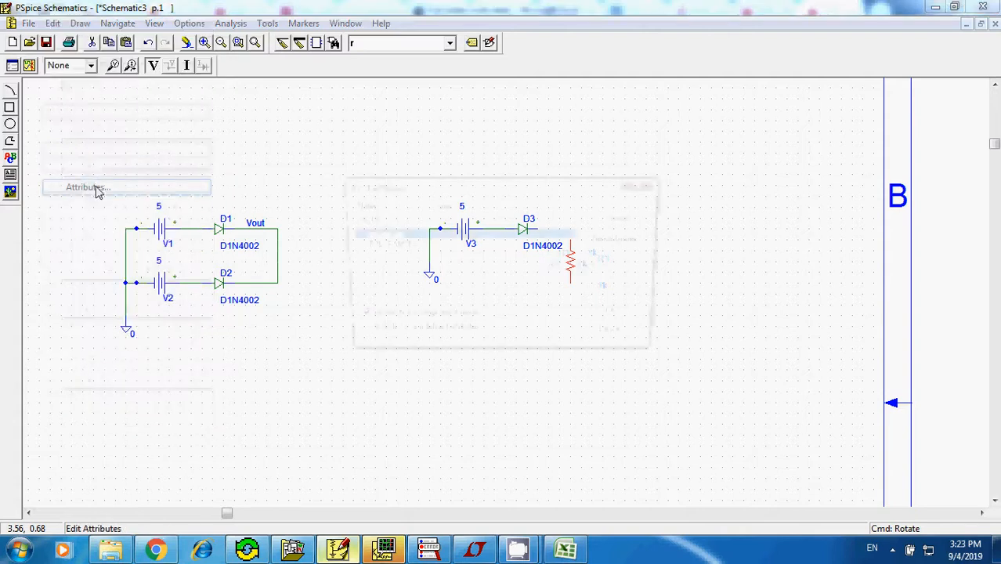
{"action": "type", "text": "10"}
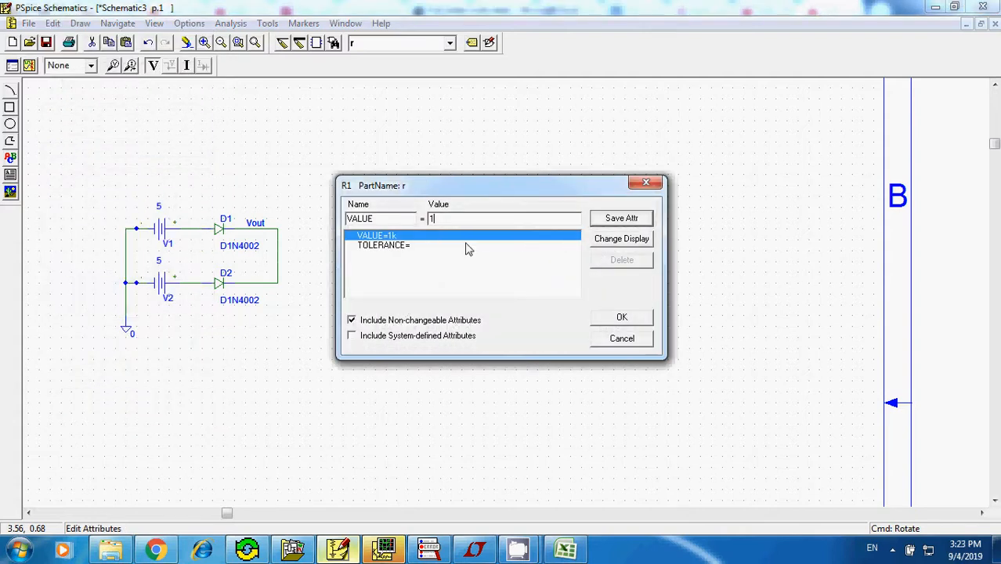
{"action": "left_click", "coordinate": [597, 223]}
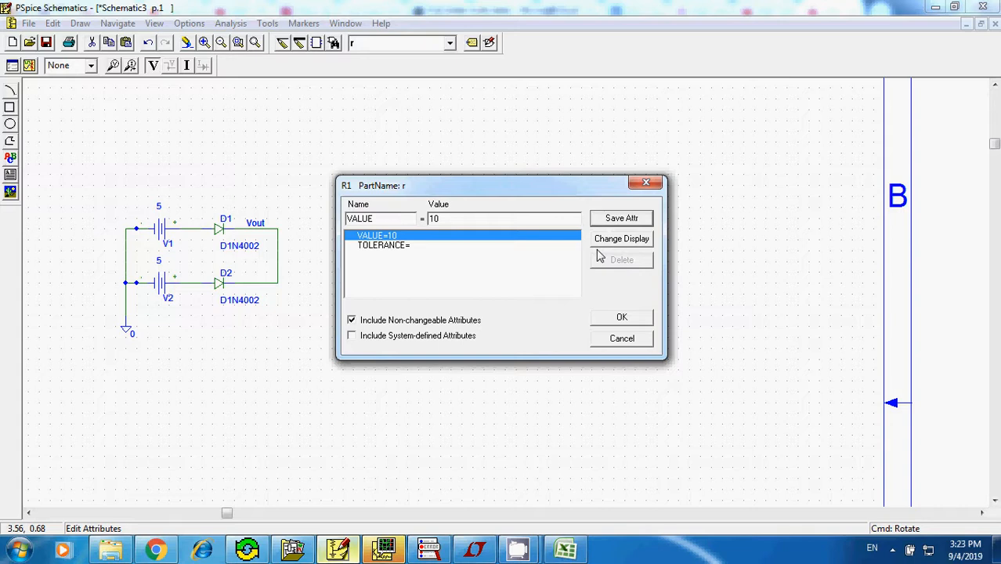
{"action": "left_click", "coordinate": [617, 318]}
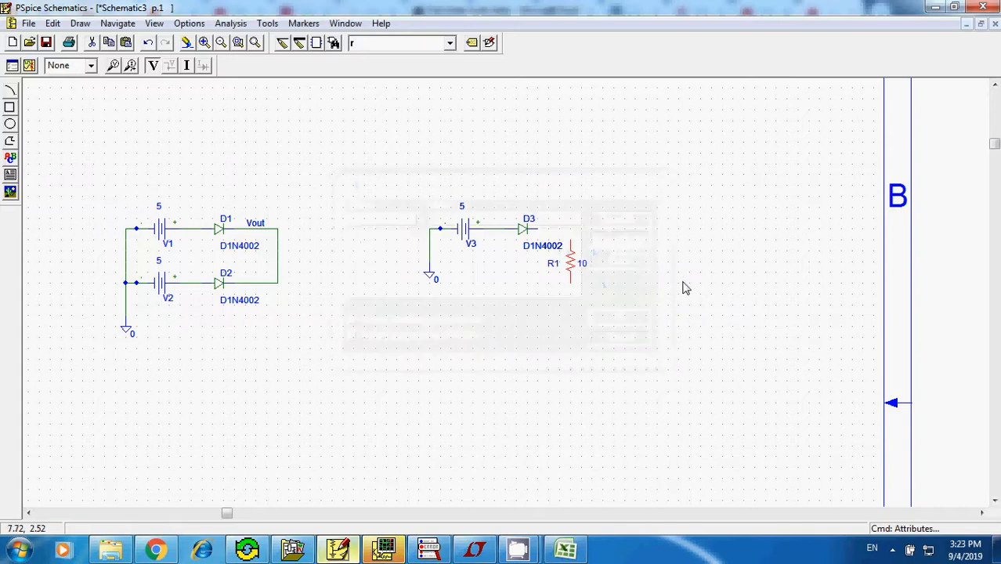
Wire D3 to R1, run R1's return wire toward the V3 ground line, and shift that ground symbol down
{"action": "key", "text": "ctrl+w"}
{"action": "left_click", "coordinate": [537, 229]}
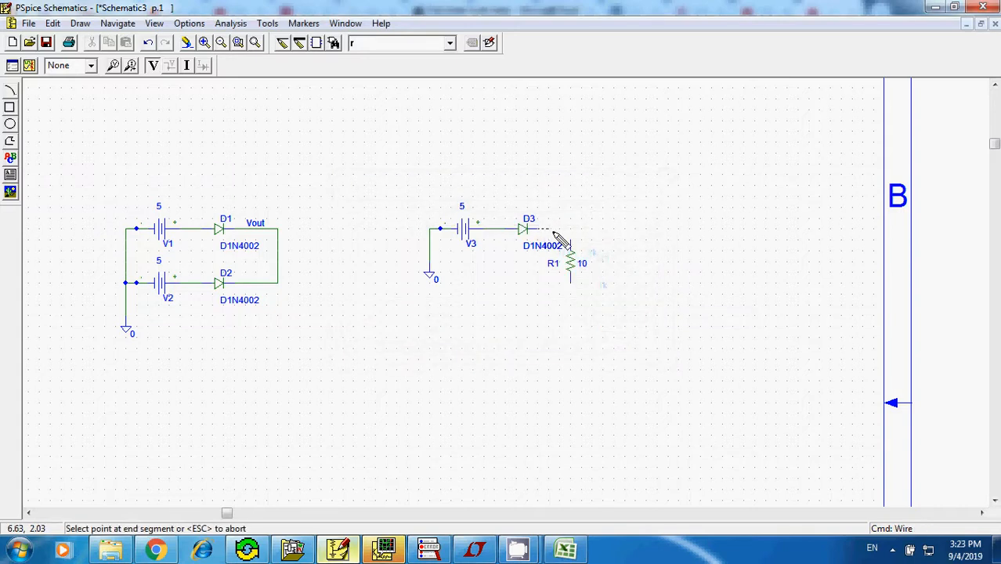
{"action": "left_click", "coordinate": [571, 293]}
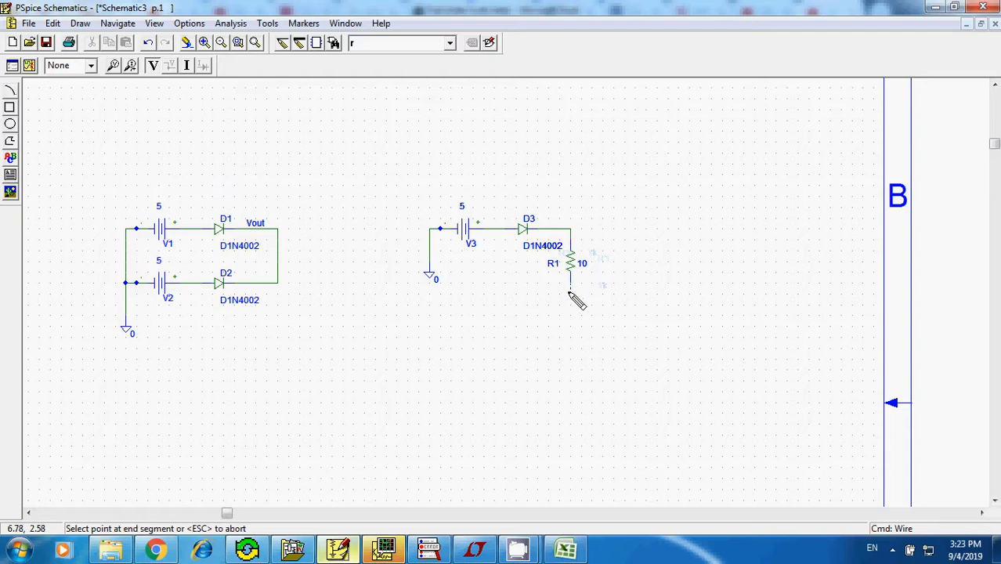
{"action": "double_click", "coordinate": [438, 294]}
{"action": "left_click_drag", "start_coordinate": [430, 276], "coordinate": [430, 305]}
Close the gap between R1's return wire and the V3 ground line with a short wire segment
{"action": "key", "text": "ctrl+w"}
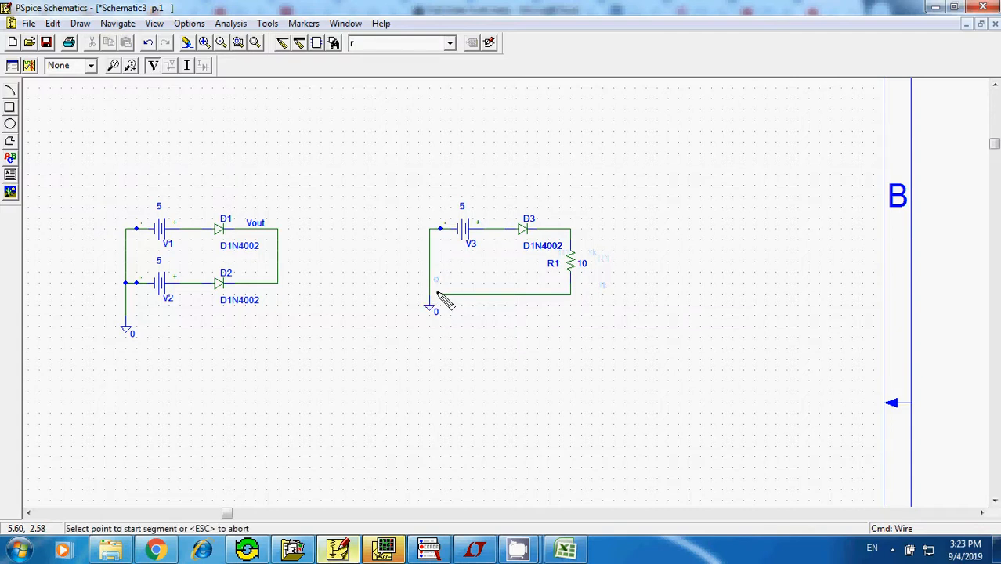
{"action": "left_click", "coordinate": [430, 294]}
{"action": "right_click", "coordinate": [428, 293]}
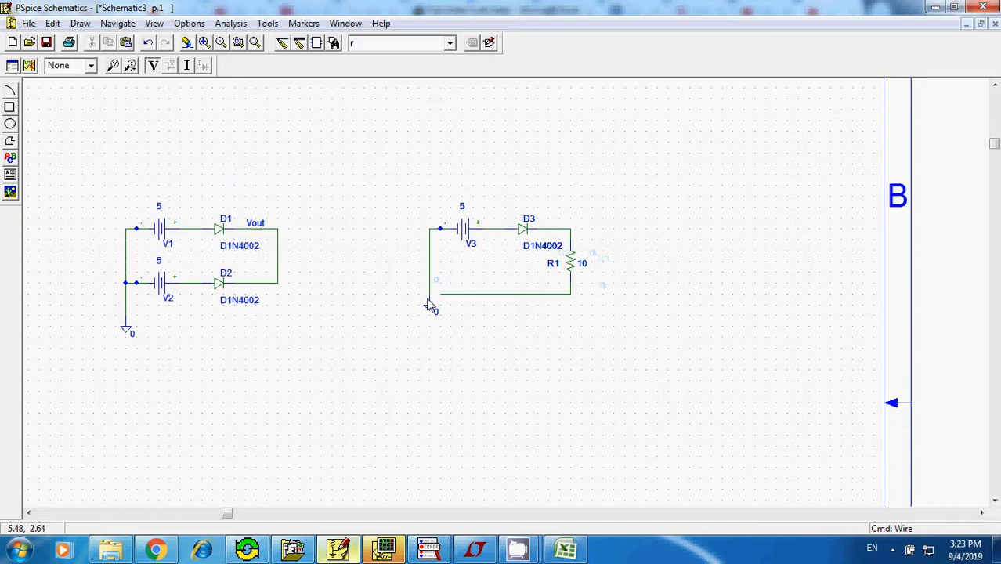
{"action": "key", "text": "ctrl+w"}
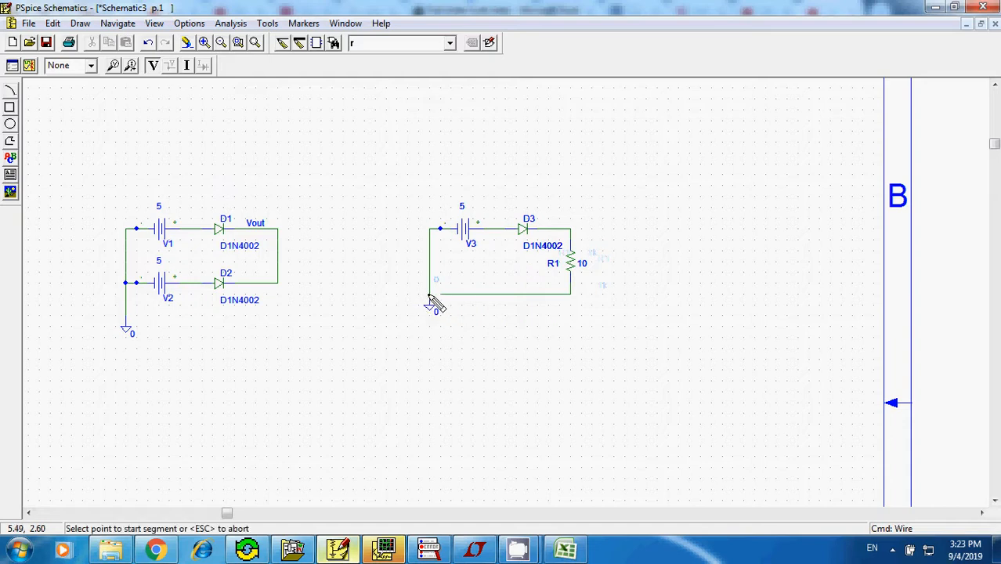
{"action": "left_click", "coordinate": [430, 294]}
{"action": "left_click", "coordinate": [441, 294]}
{"action": "right_click", "coordinate": [442, 270]}
{"action": "left_click", "coordinate": [337, 138]}
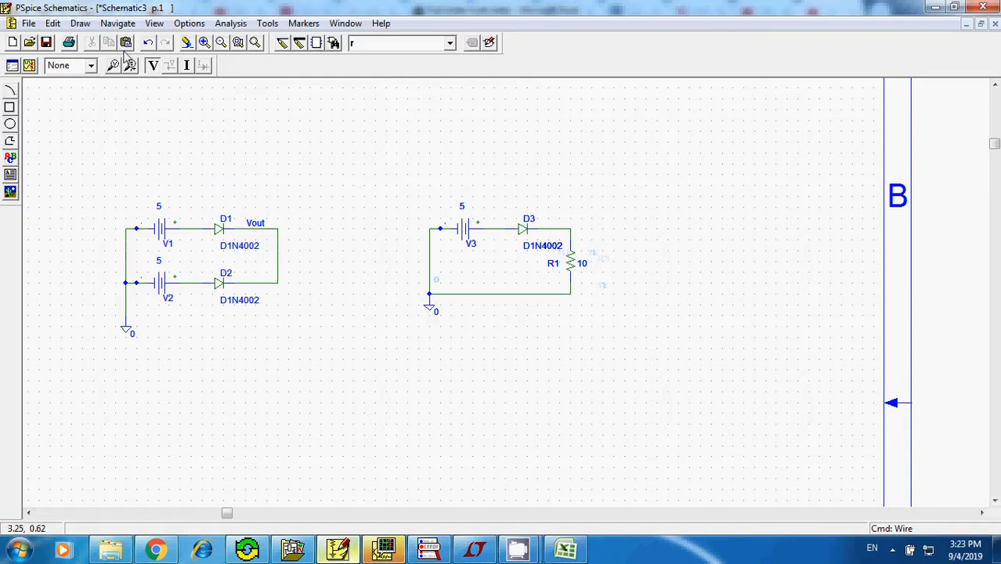
Save the schematic in the Digital folder under the name "diode gate testing"
{"action": "left_click", "coordinate": [27, 23]}
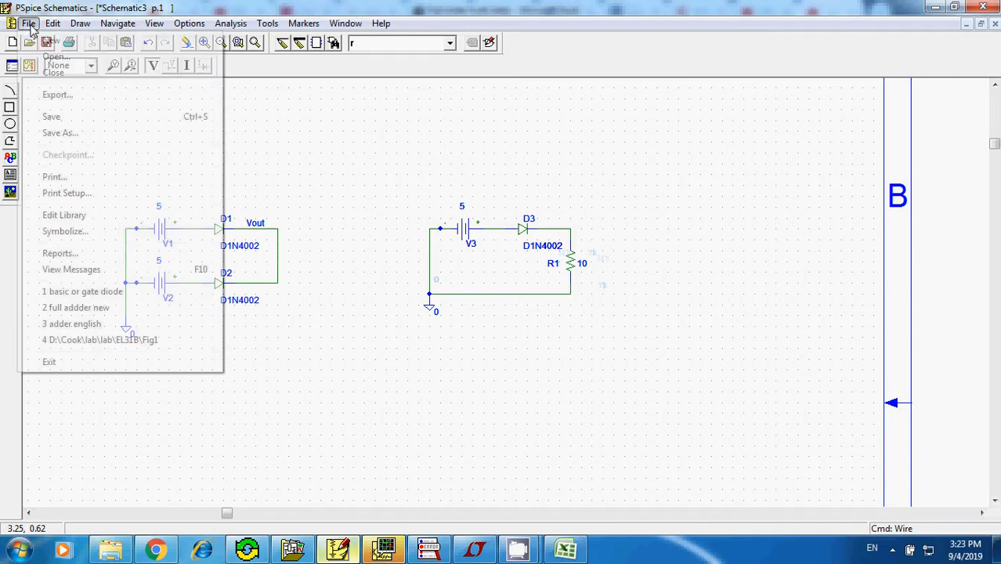
{"action": "left_click", "coordinate": [66, 135]}
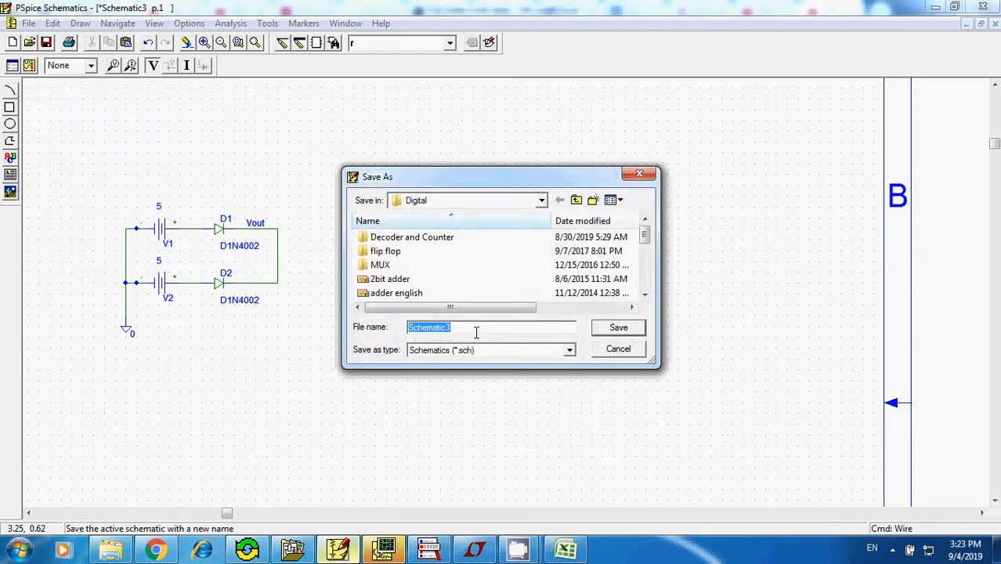
{"action": "type", "text": "diode gate testing"}
{"action": "key", "text": "Return"}
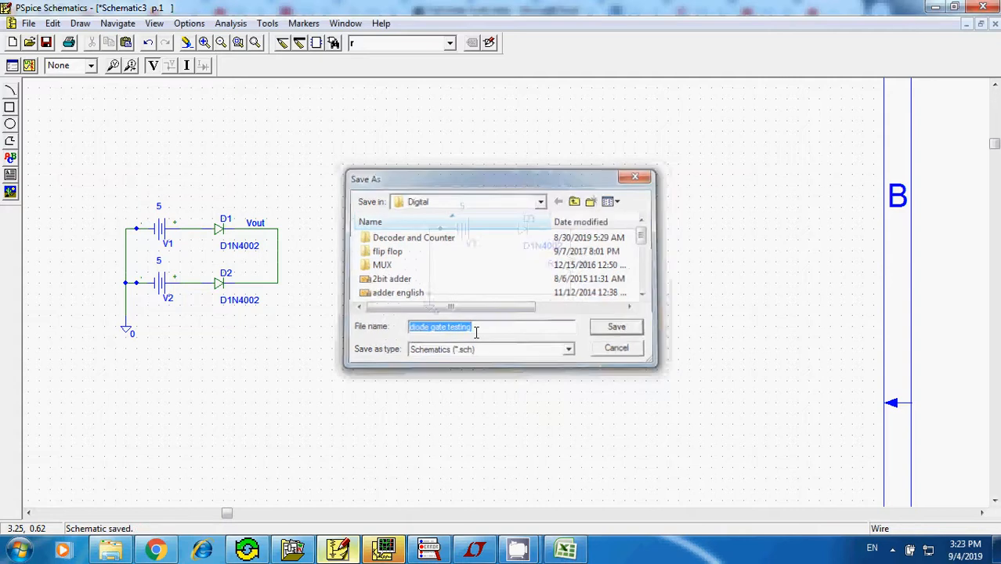
Simulate the schematic to get its node voltages and switch to the OR and AND gate truth tables in Excel
{"action": "left_click", "coordinate": [230, 23]}
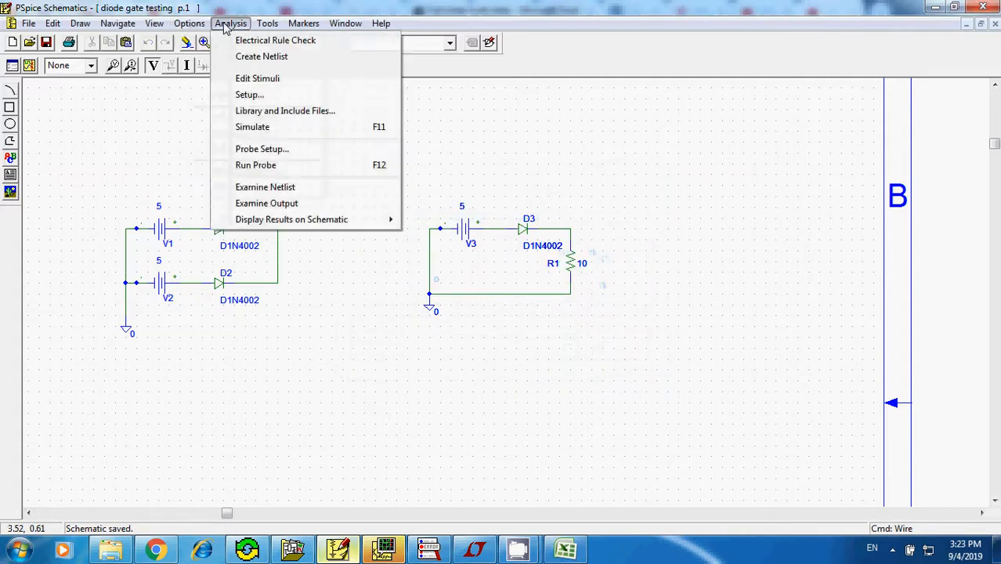
{"action": "left_click", "coordinate": [266, 132]}
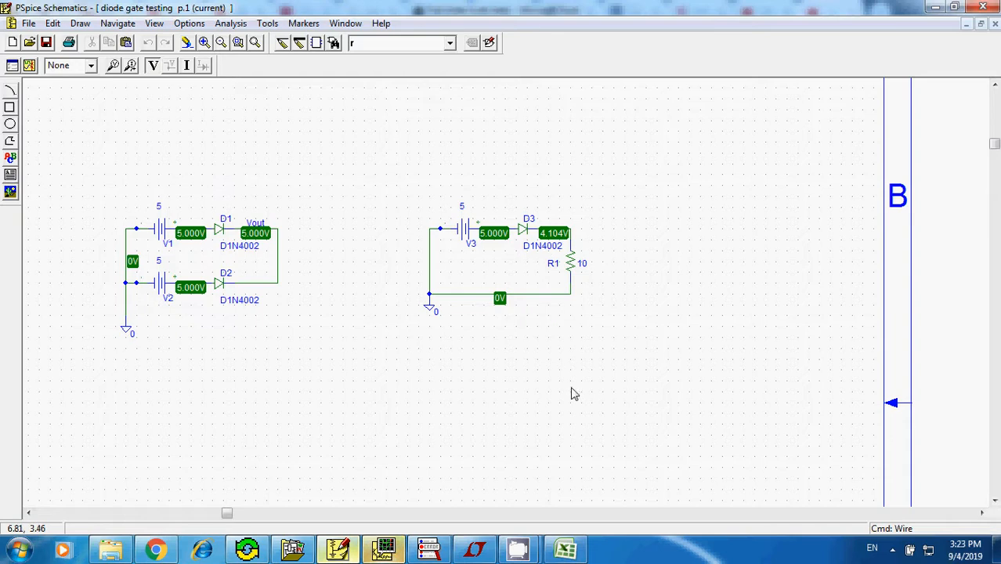
{"action": "left_click", "coordinate": [569, 552]}
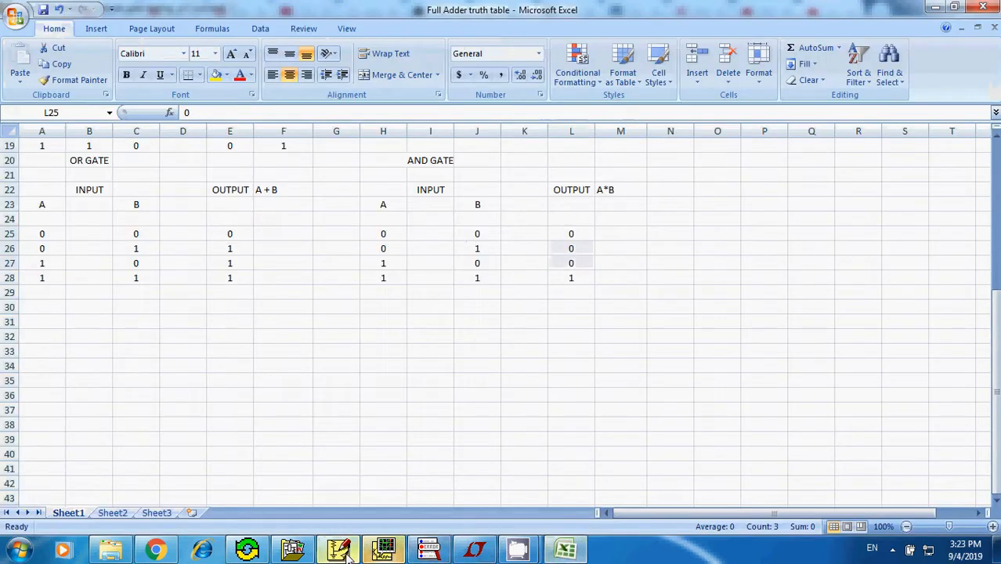
Switch back to PSpice Schematics and review diode D3's D1N4002 simulation model parameters without changing them
{"action": "left_click", "coordinate": [383, 551]}
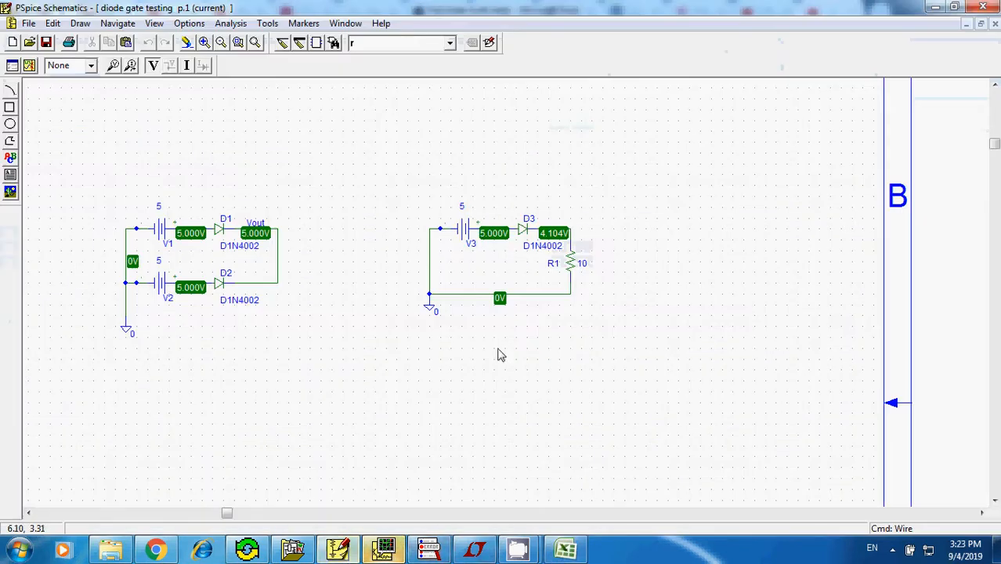
{"action": "left_click", "coordinate": [530, 232]}
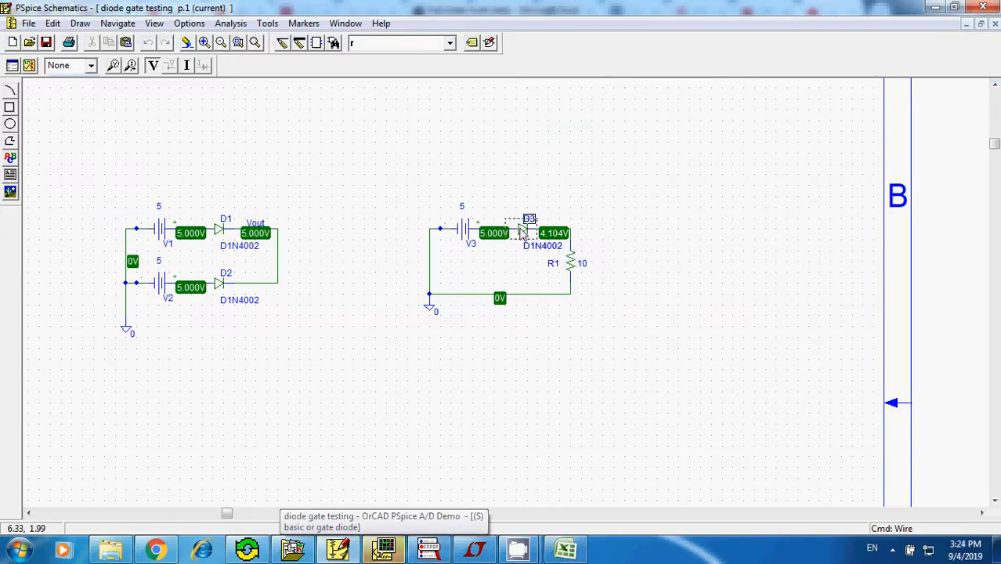
{"action": "left_click", "coordinate": [53, 23]}
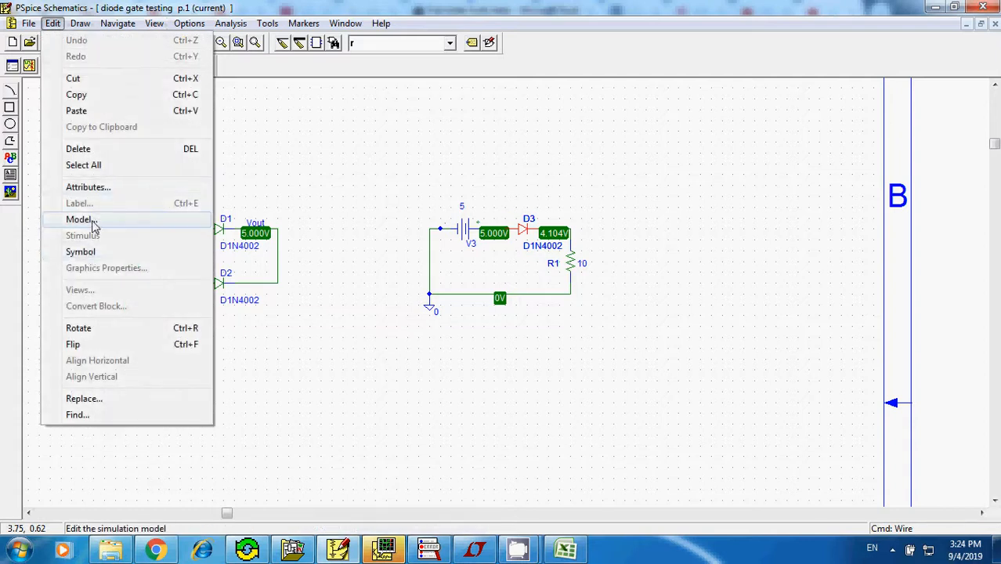
{"action": "left_click", "coordinate": [92, 223]}
{"action": "left_click", "coordinate": [533, 277]}
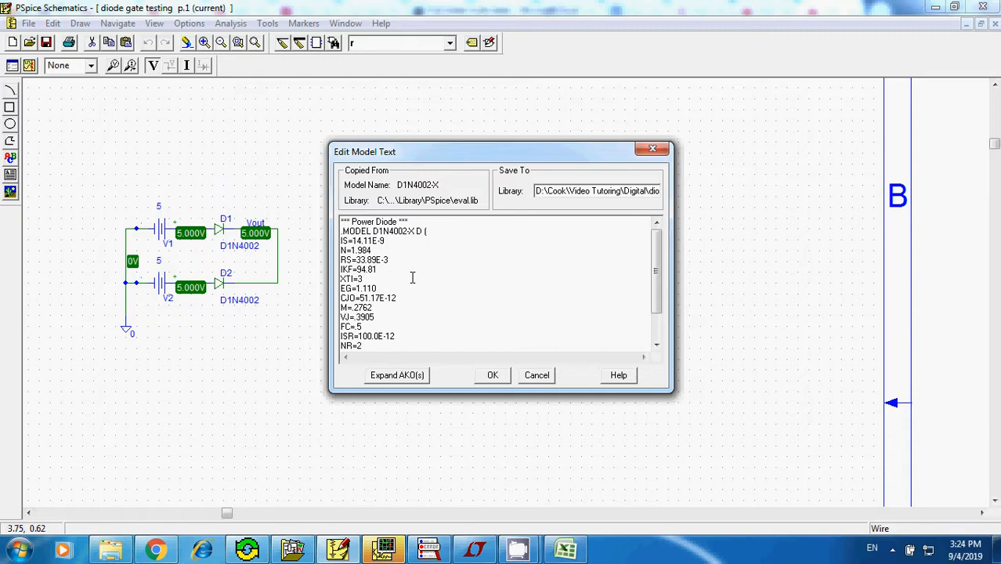
{"action": "scroll", "coordinate": [412, 280], "scroll_direction": "down", "scroll_amount": 2}
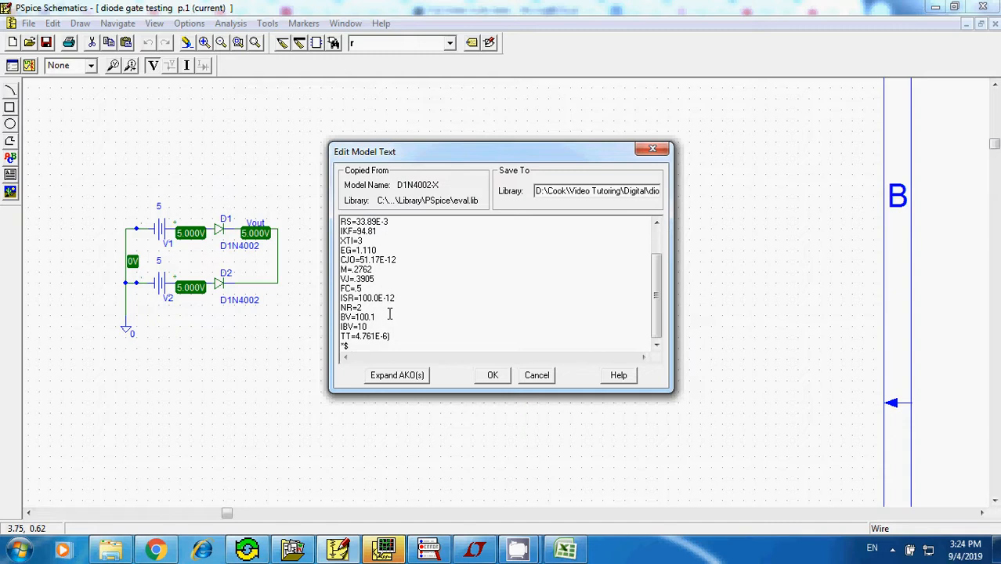
{"action": "scroll", "coordinate": [389, 312], "scroll_direction": "up", "scroll_amount": 2}
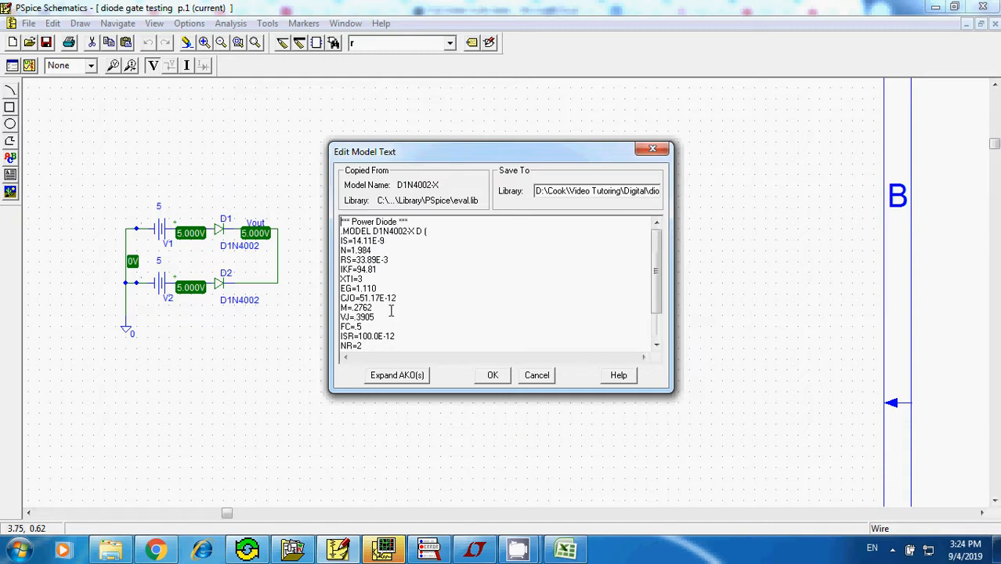
{"action": "left_click", "coordinate": [536, 375]}
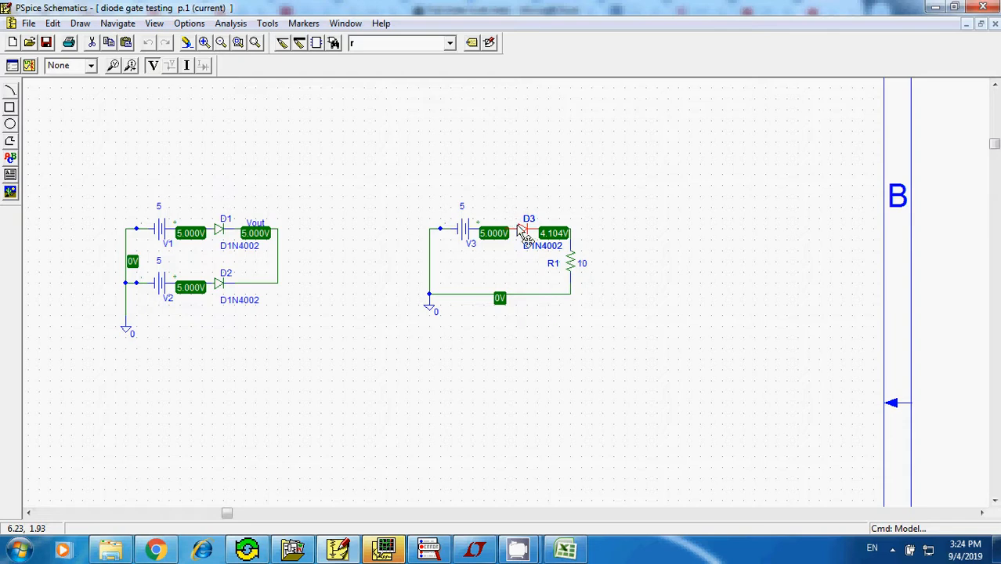
Move the whole V3, D3 and R1 test circuit up and to the right, close to the page border
{"action": "left_click", "coordinate": [385, 217]}
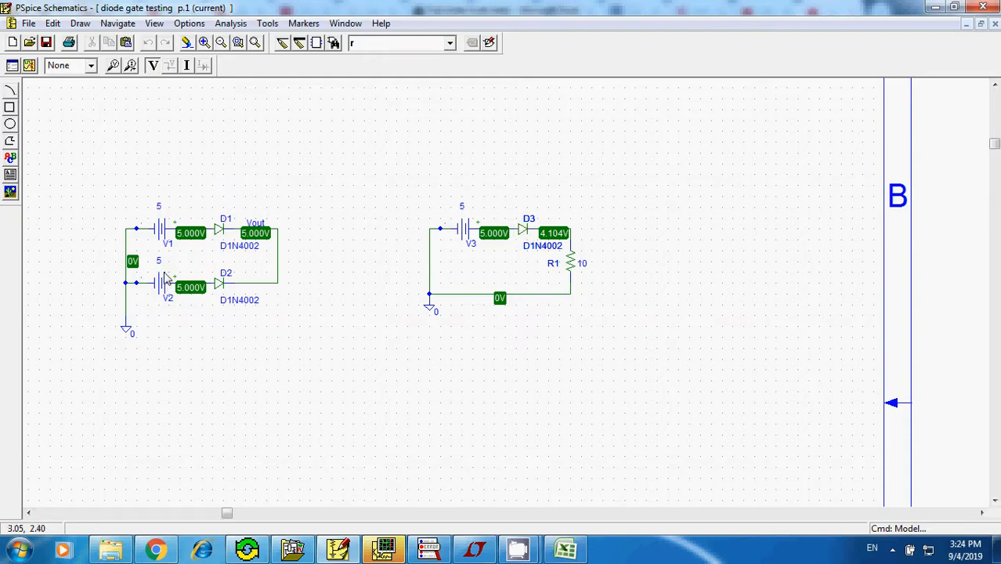
{"action": "left_click_drag", "start_coordinate": [394, 192], "coordinate": [852, 226]}
{"action": "left_click", "coordinate": [540, 206]}
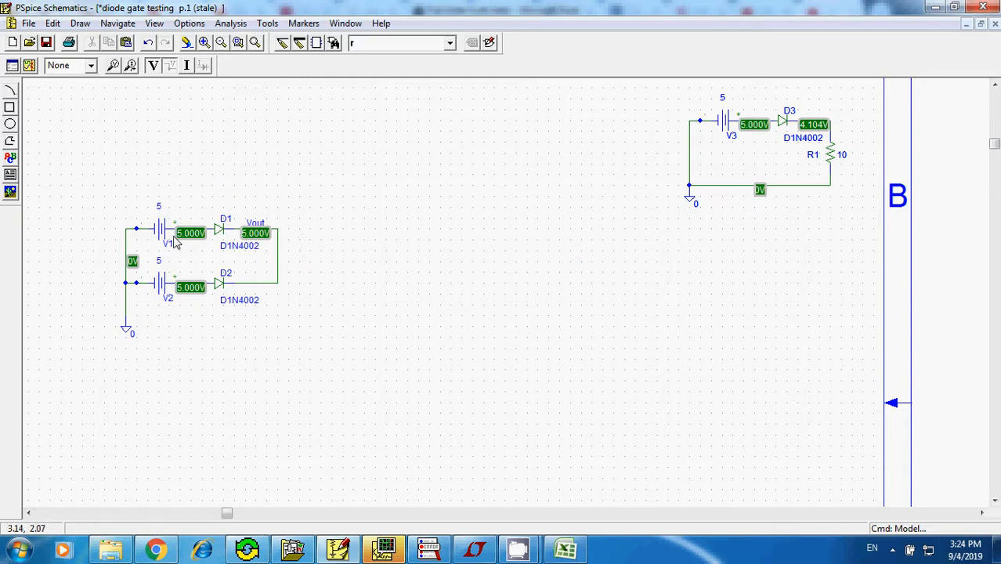
Turn off the display of simulation results on the schematic
{"action": "left_click", "coordinate": [230, 22]}
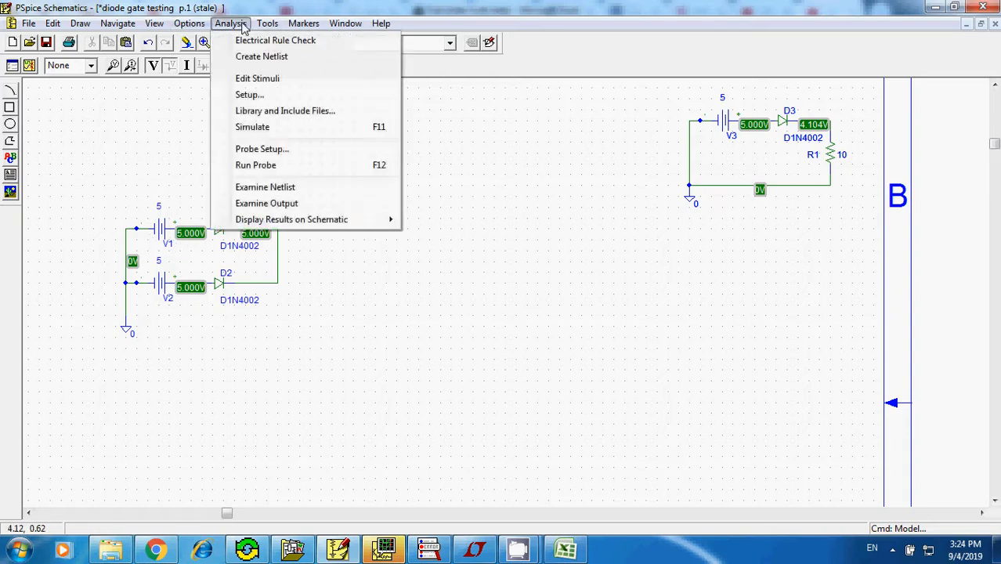
{"action": "mouse_move", "coordinate": [313, 222]}
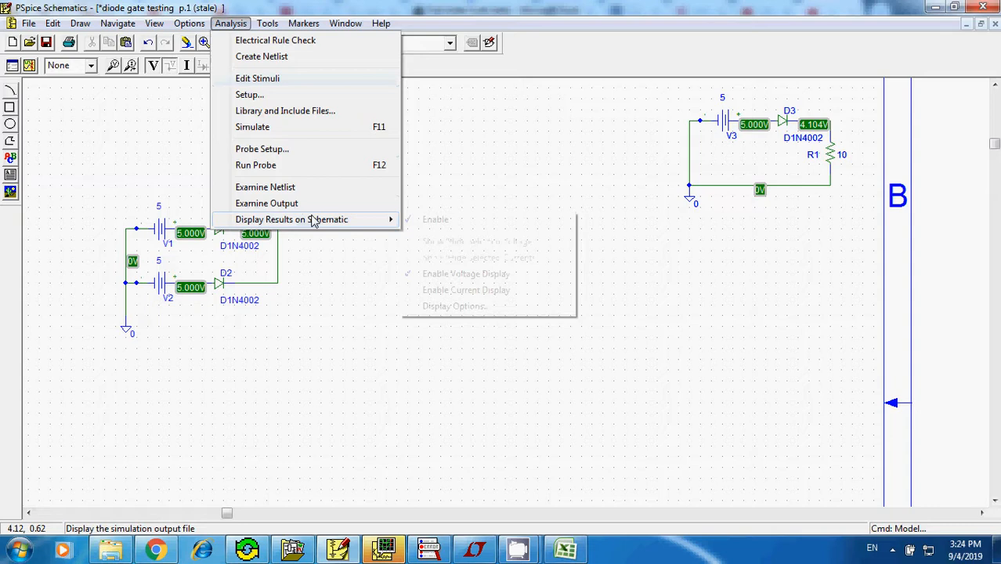
{"action": "left_click", "coordinate": [440, 221]}
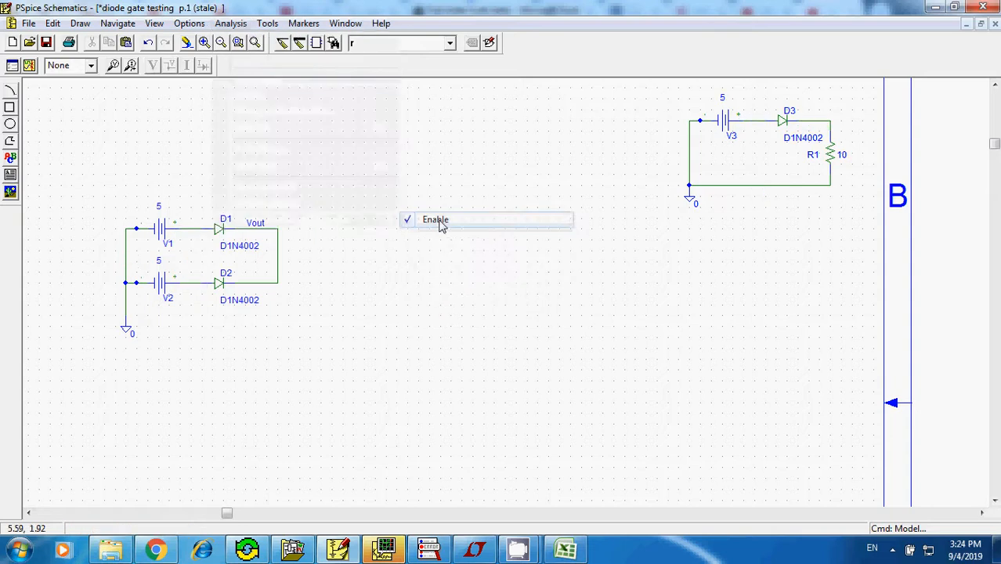
Label the wire between V1 and D1 as "A"
{"action": "left_click", "coordinate": [198, 228]}
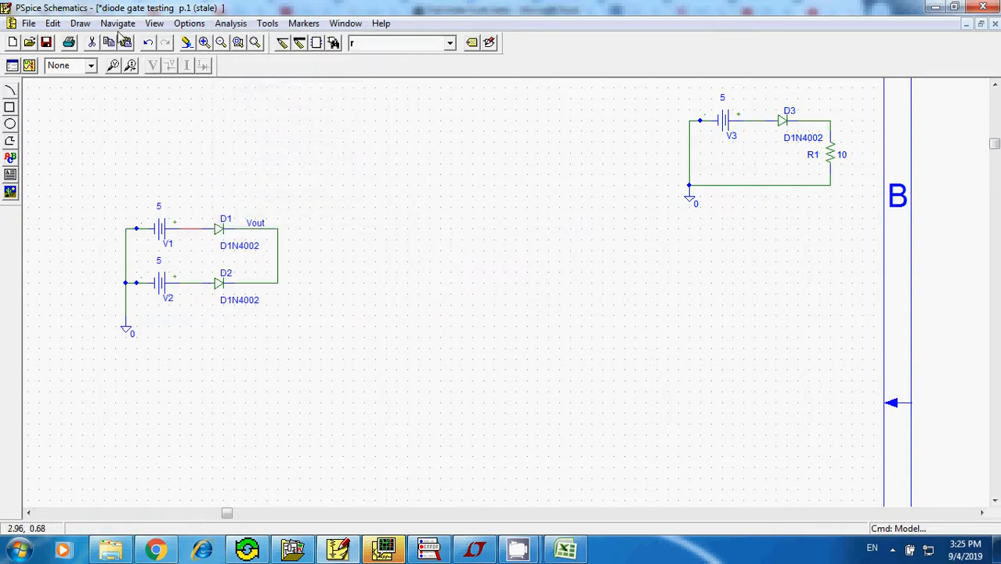
{"action": "left_click", "coordinate": [53, 23]}
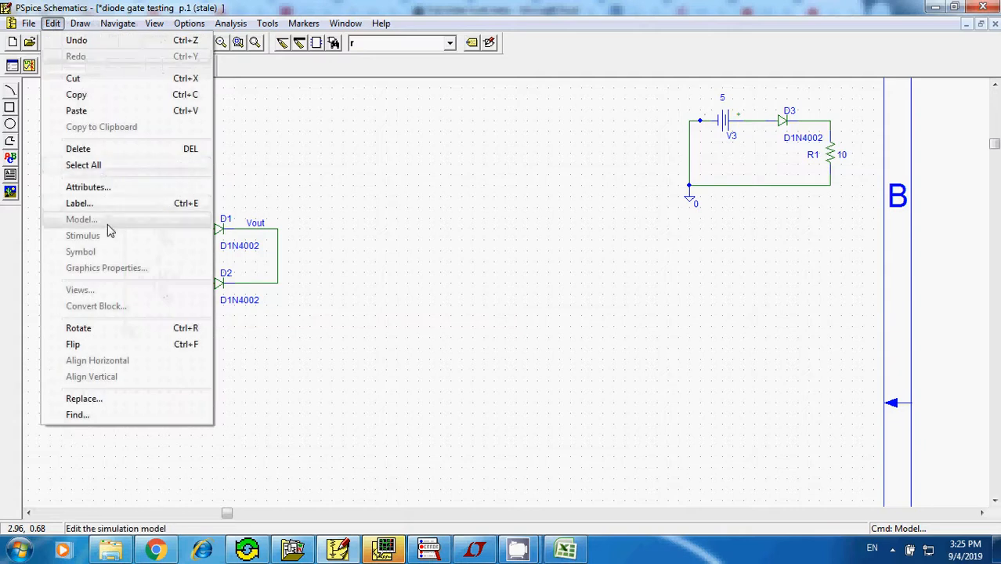
{"action": "left_click", "coordinate": [106, 204]}
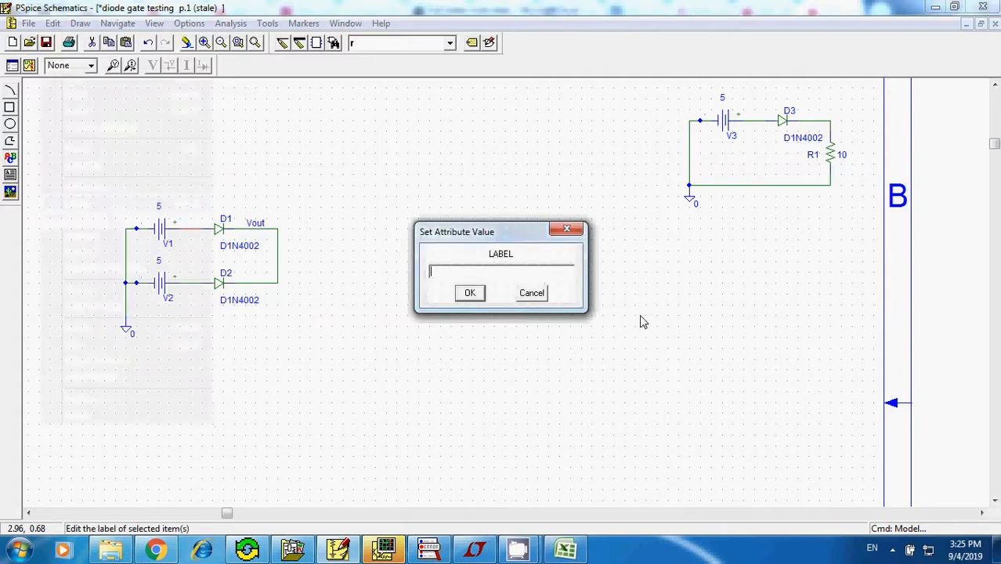
{"action": "left_click", "coordinate": [468, 293]}
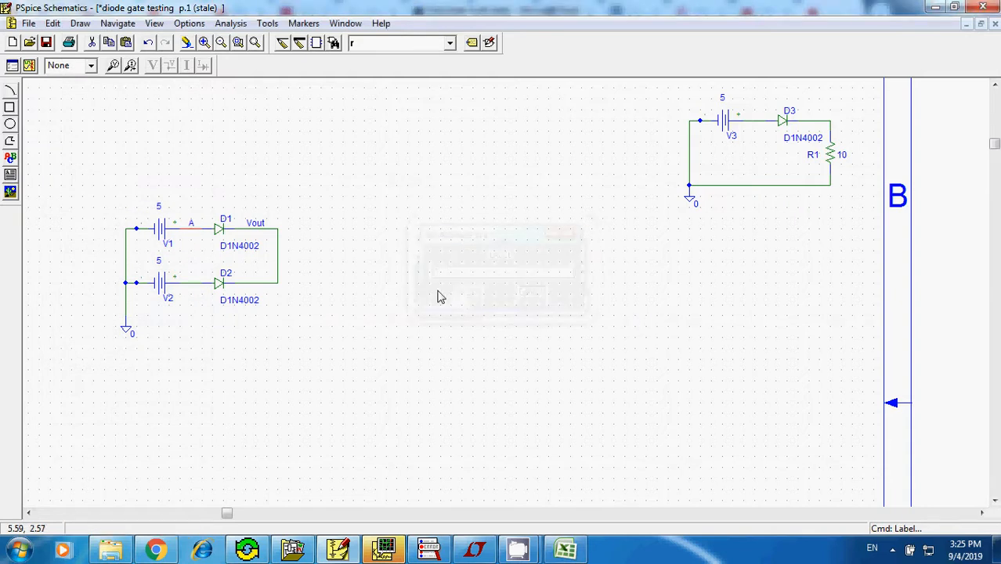
Label the wire between V2 and D2 as "B"
{"action": "left_click", "coordinate": [191, 284]}
{"action": "left_click", "coordinate": [59, 24]}
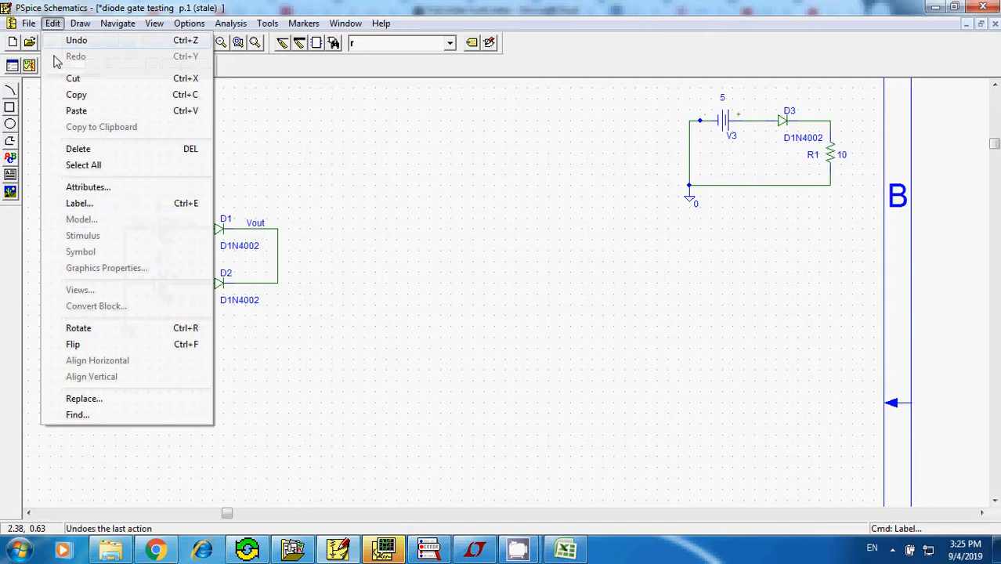
{"action": "left_click", "coordinate": [98, 204]}
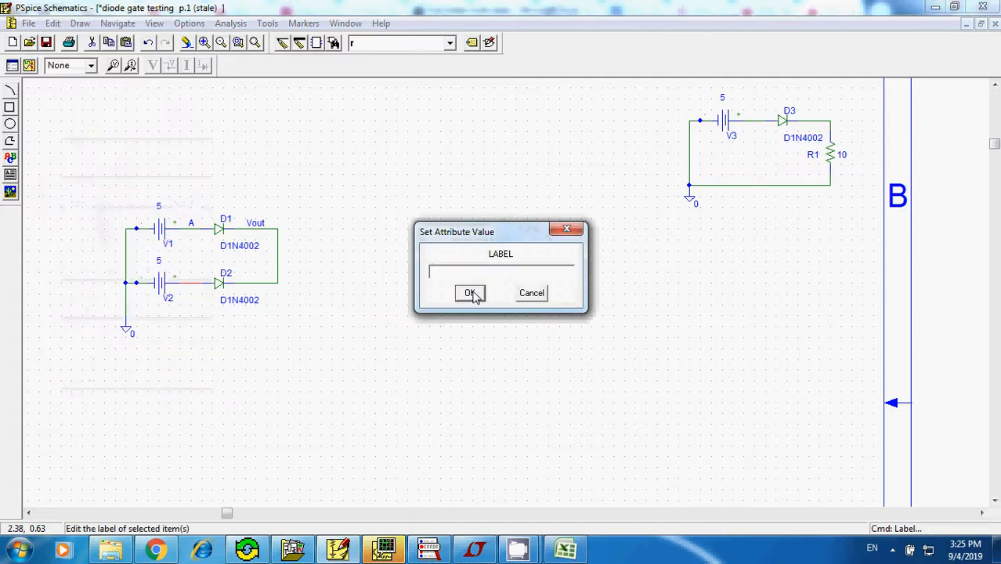
{"action": "type", "text": "B"}
{"action": "left_click", "coordinate": [472, 293]}
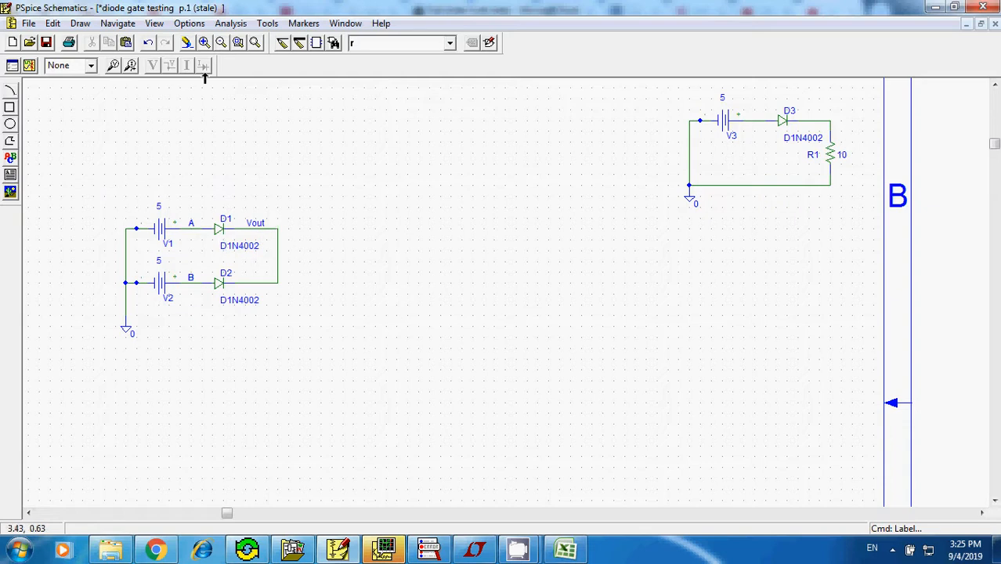
Show the simulation results on the schematic to check the node voltages and hide them again
{"action": "left_click", "coordinate": [231, 23]}
{"action": "mouse_move", "coordinate": [337, 219]}
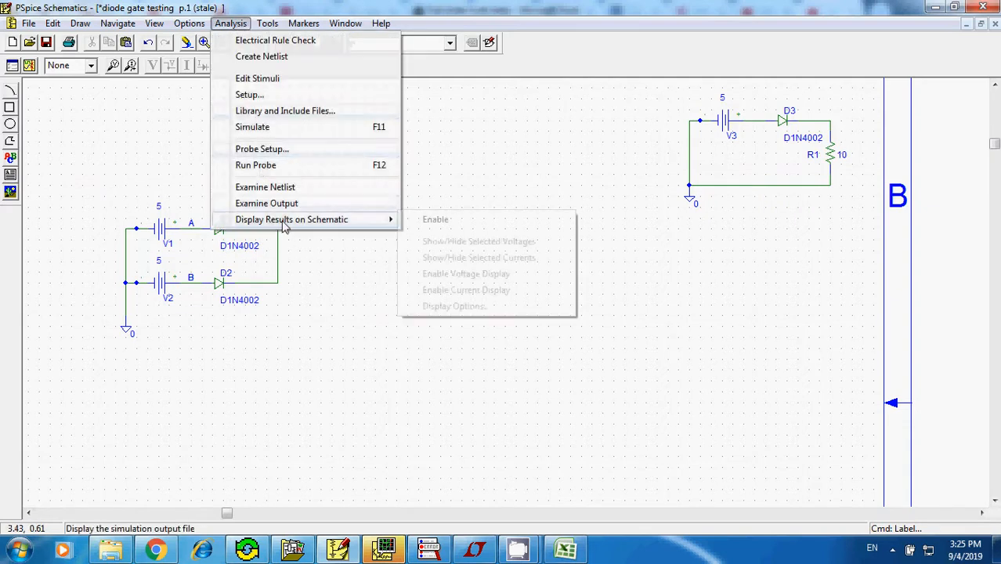
{"action": "left_click", "coordinate": [436, 220]}
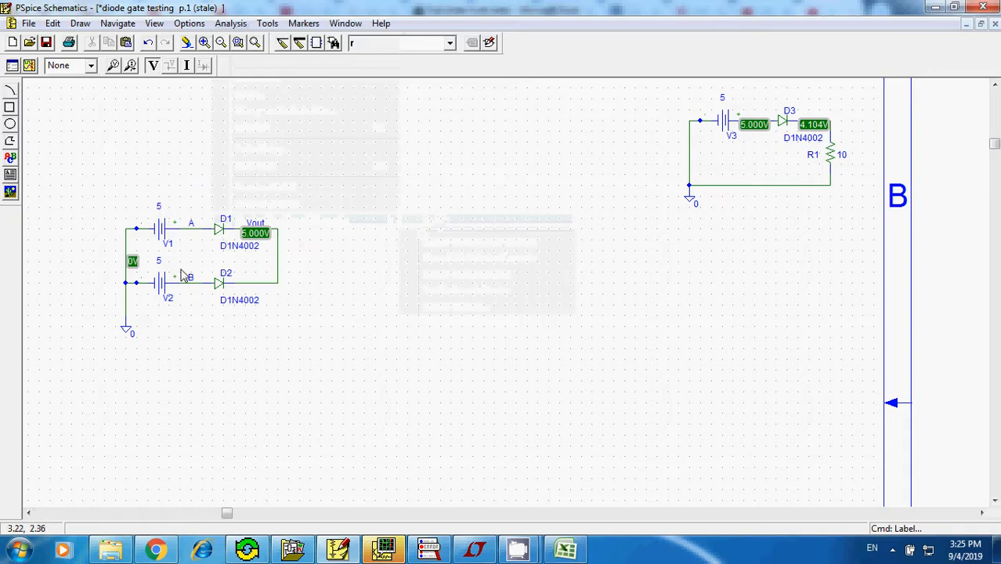
{"action": "left_click", "coordinate": [230, 23]}
{"action": "left_click", "coordinate": [415, 222]}
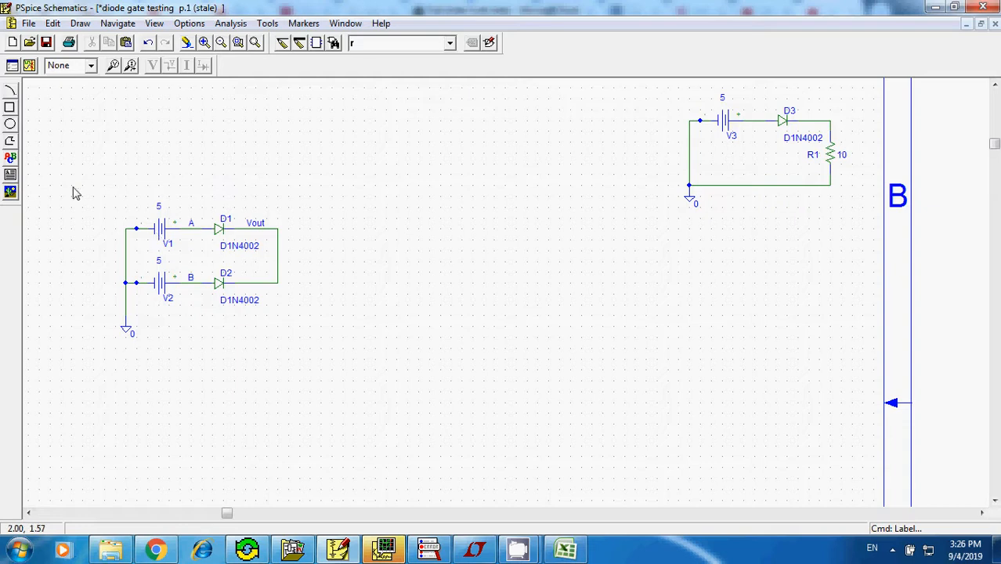
Copy the two-diode gate circuit and paste three copies: one beside it, one below it and one diagonally below, forming a two-by-two grid
{"action": "left_click_drag", "start_coordinate": [102, 181], "coordinate": [319, 361]}
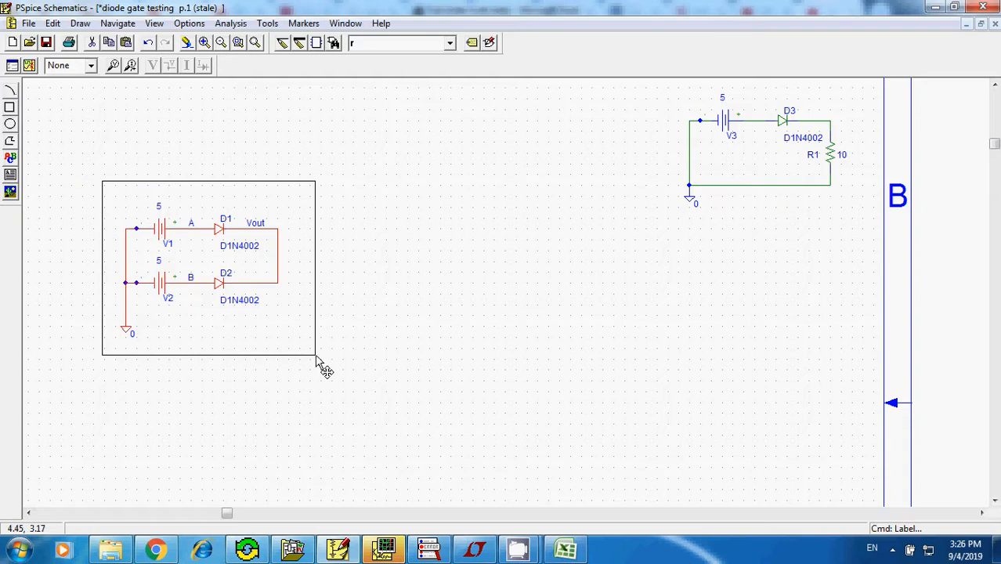
{"action": "key", "text": "ctrl+c"}
{"action": "key", "text": "ctrl+v"}
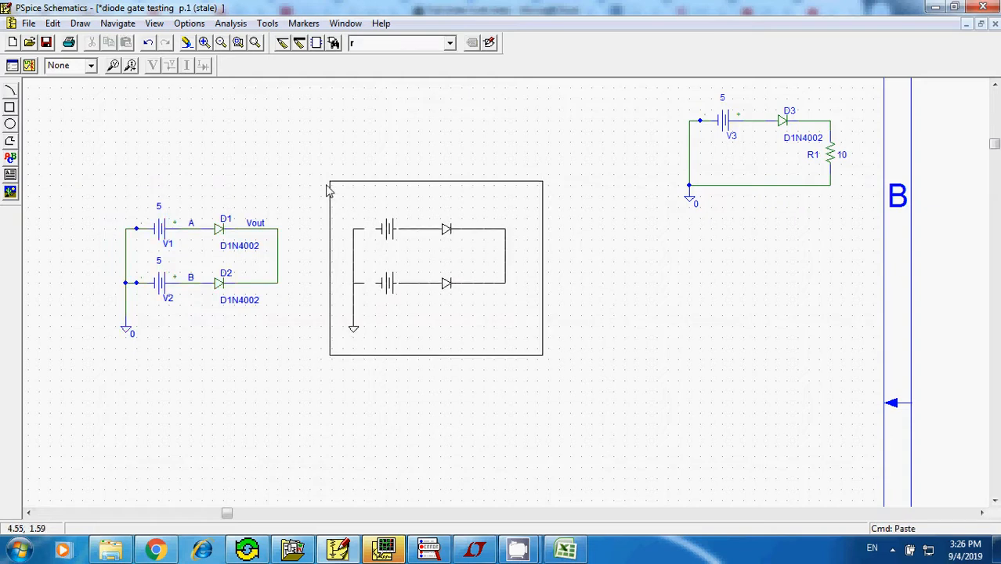
{"action": "left_click", "coordinate": [326, 186]}
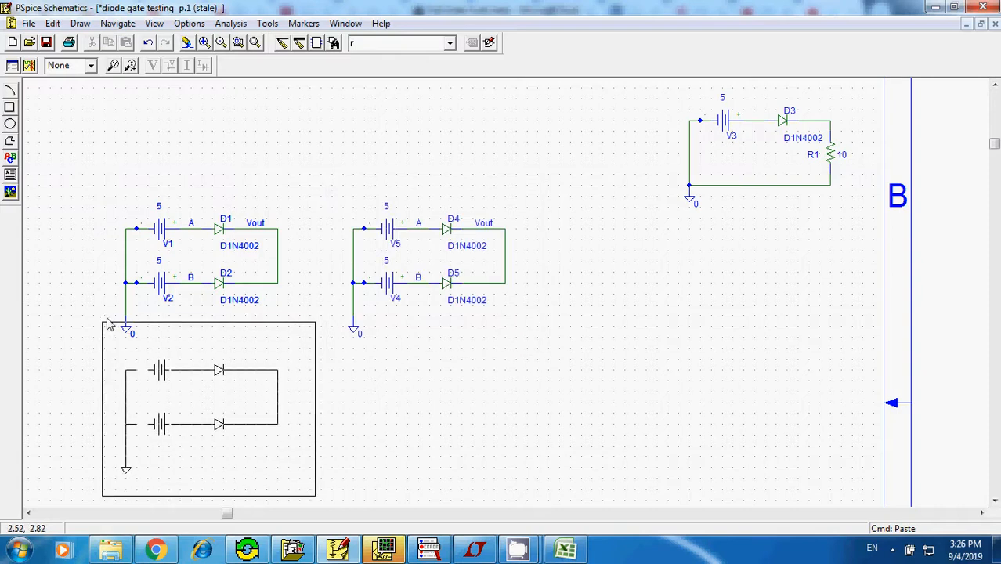
{"action": "left_click", "coordinate": [102, 323]}
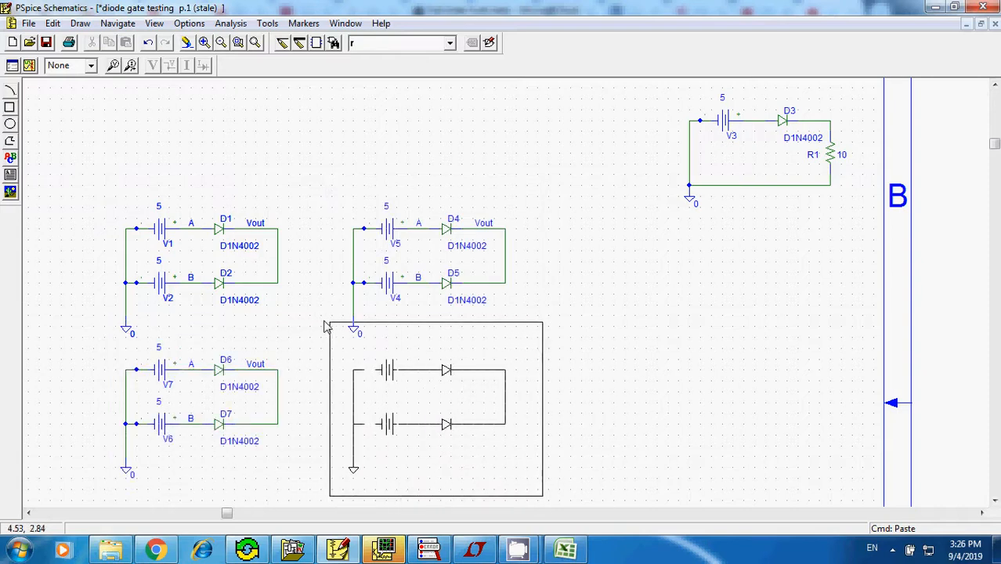
{"action": "left_click", "coordinate": [330, 326]}
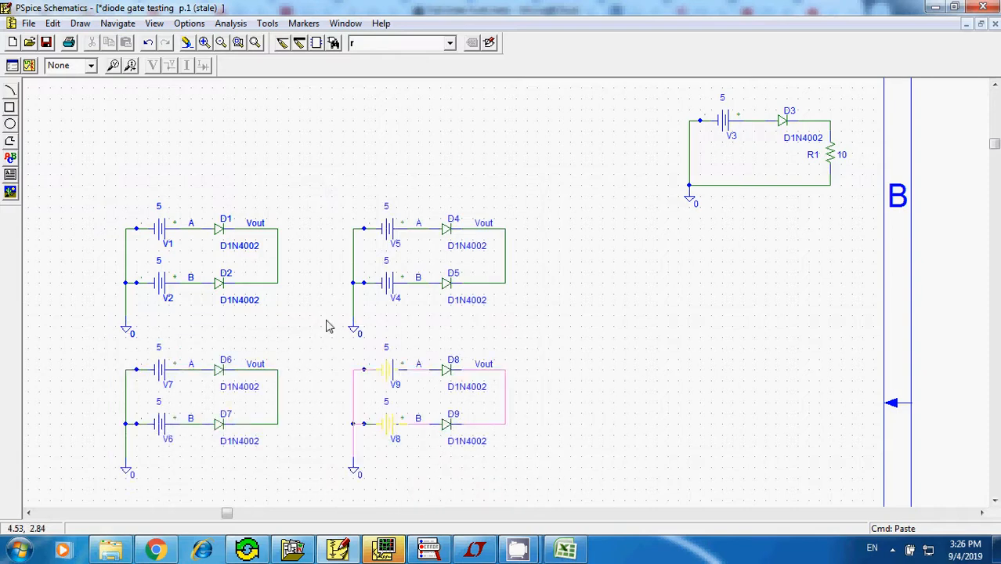
Check the input combinations of the OR gate truth table in Excel and return to PSpice Schematics
{"action": "left_click", "coordinate": [580, 554]}
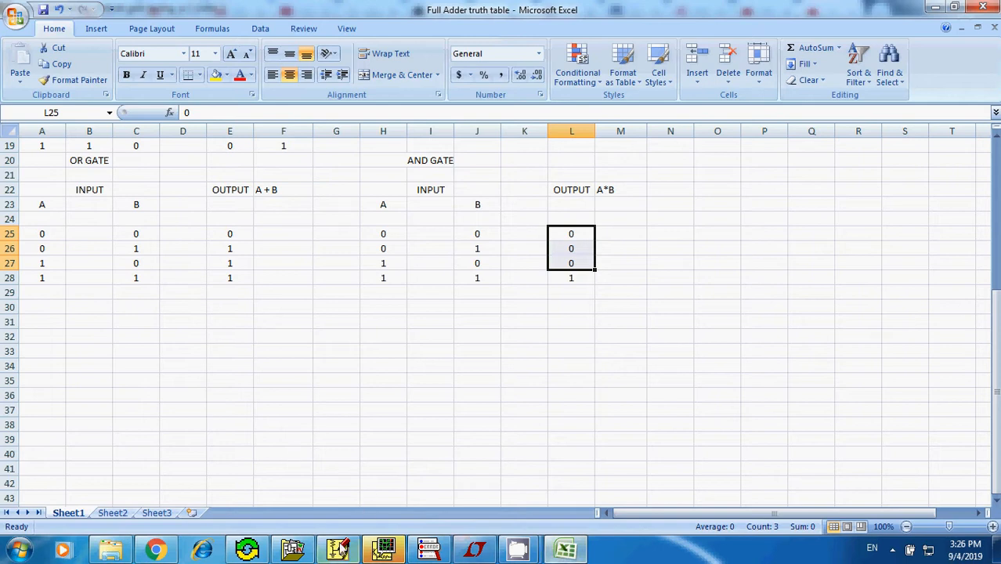
{"action": "left_click", "coordinate": [339, 550]}
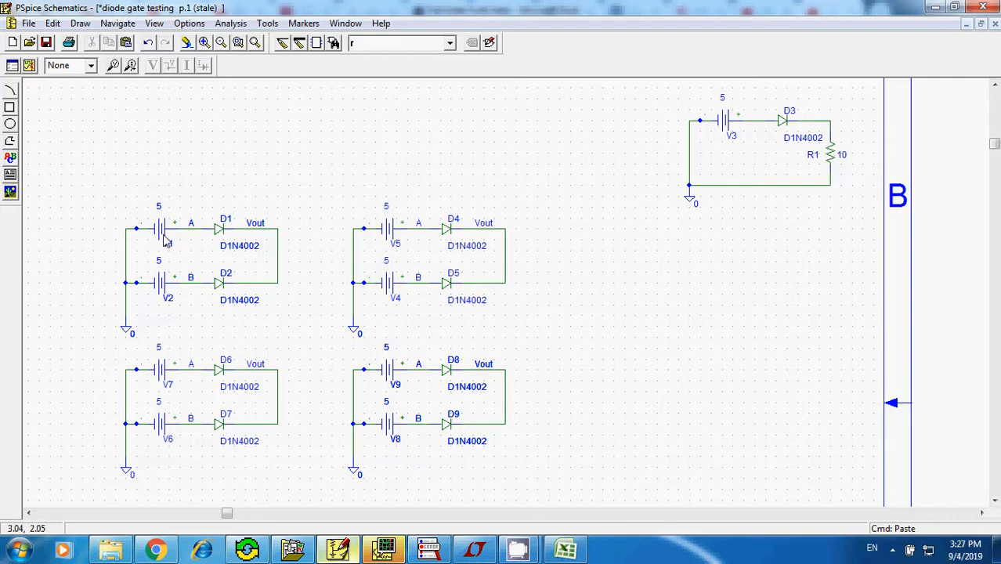
{"action": "left_click", "coordinate": [567, 551]}
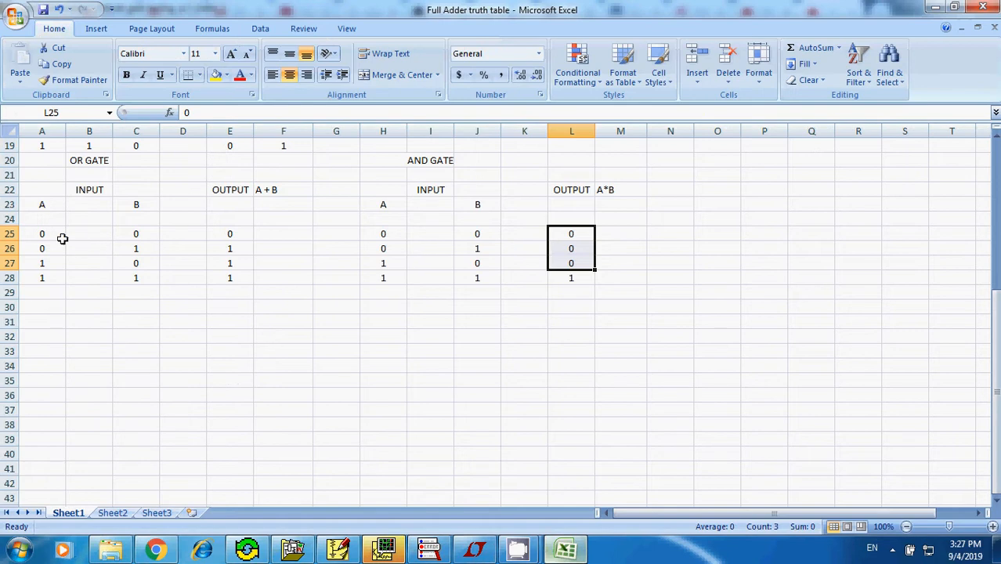
{"action": "left_click", "coordinate": [385, 550]}
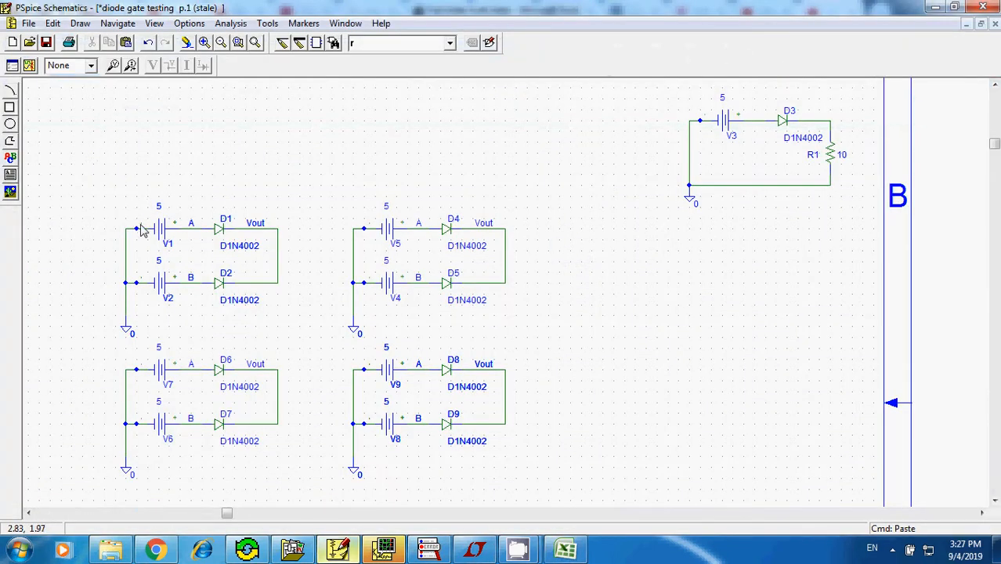
Draw bypass wires across sources V1 and V2 in the first gate circuit to set both inputs to 0
{"action": "key", "text": "ctrl+w"}
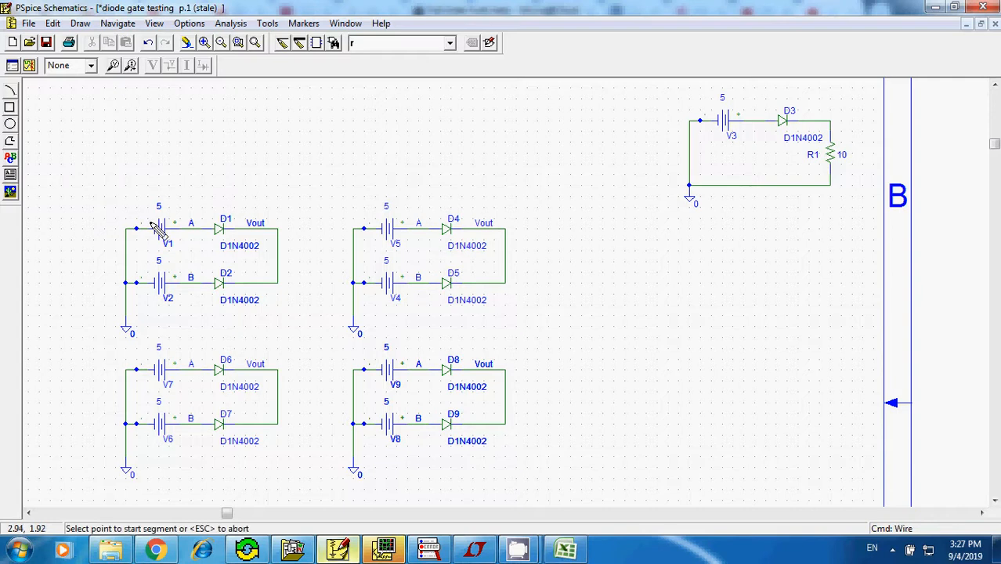
{"action": "left_click", "coordinate": [142, 229]}
{"action": "left_click", "coordinate": [180, 229]}
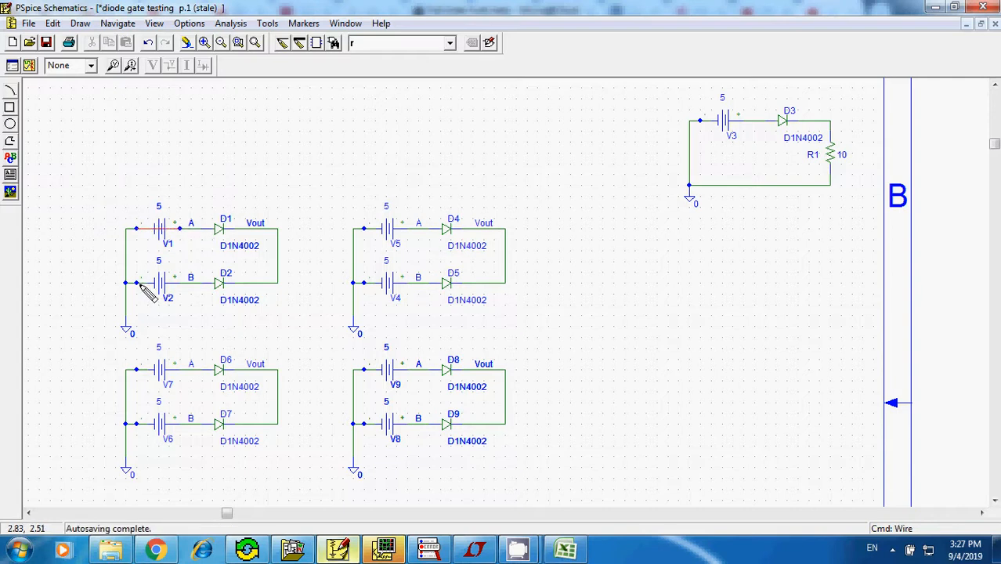
{"action": "left_click", "coordinate": [138, 282]}
{"action": "double_click", "coordinate": [188, 280]}
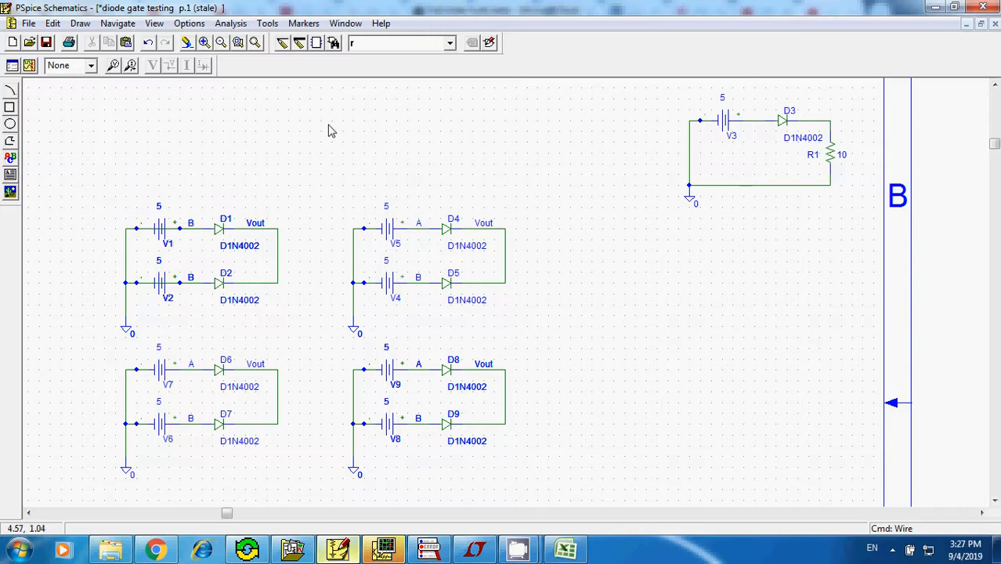
Draw bypass wires across source V5 in the second gate circuit and source V6 in the third to set those inputs to 0
{"action": "key", "text": "ctrl+w"}
{"action": "left_click", "coordinate": [366, 228]}
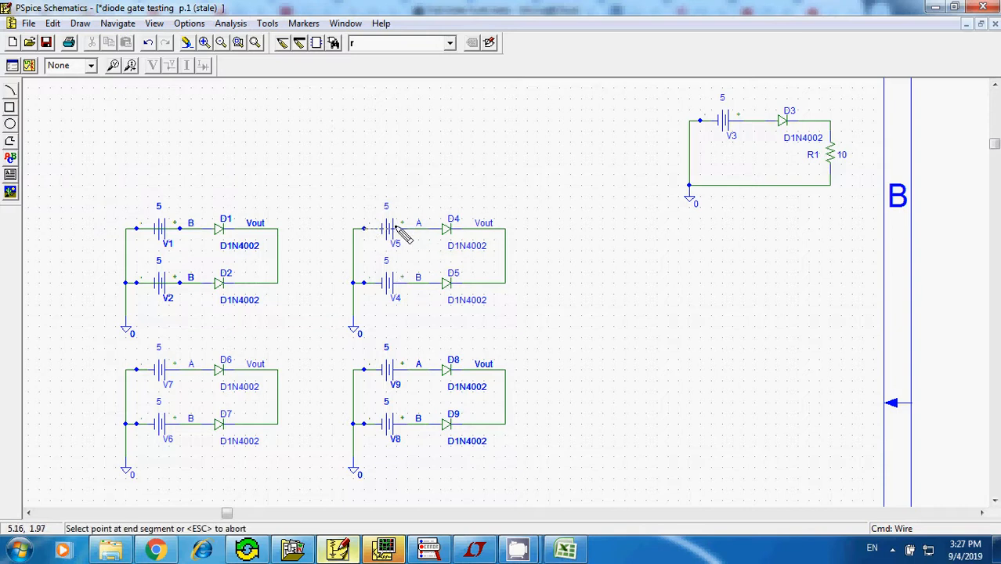
{"action": "left_click", "coordinate": [407, 227]}
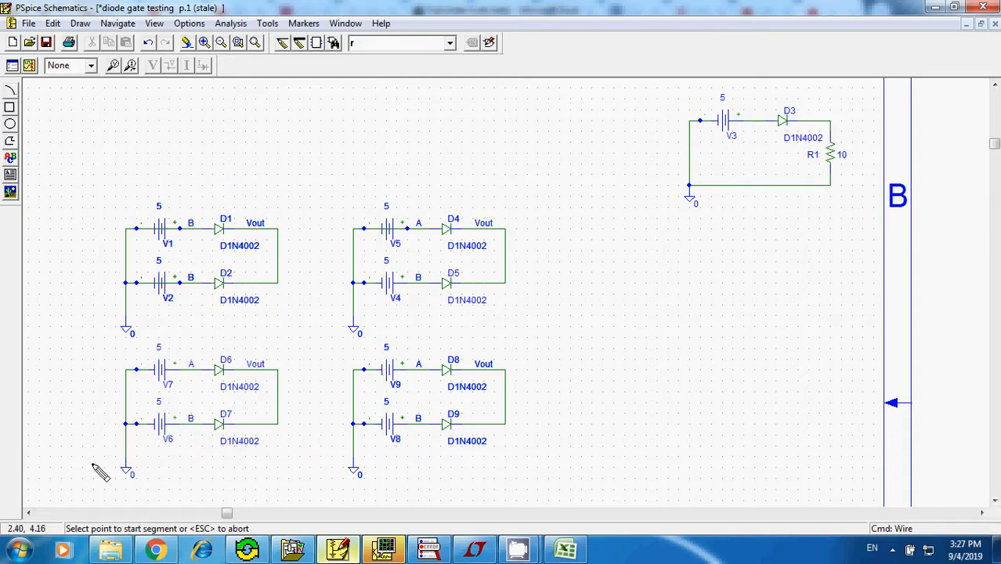
{"action": "left_click", "coordinate": [136, 424]}
{"action": "double_click", "coordinate": [179, 424]}
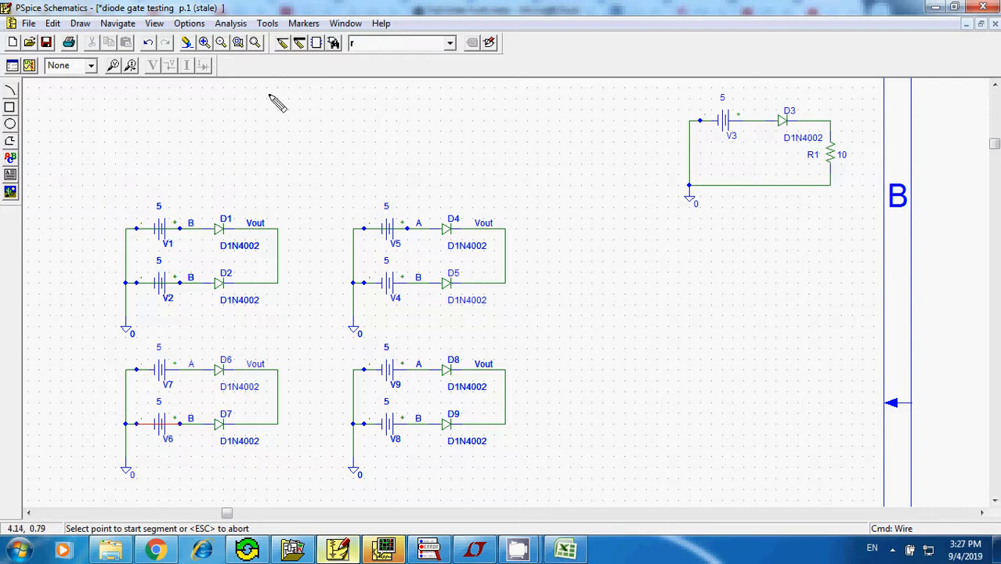
Try to simulate the schematic with the four gate circuits and dismiss the error dialog
{"action": "left_click", "coordinate": [230, 23]}
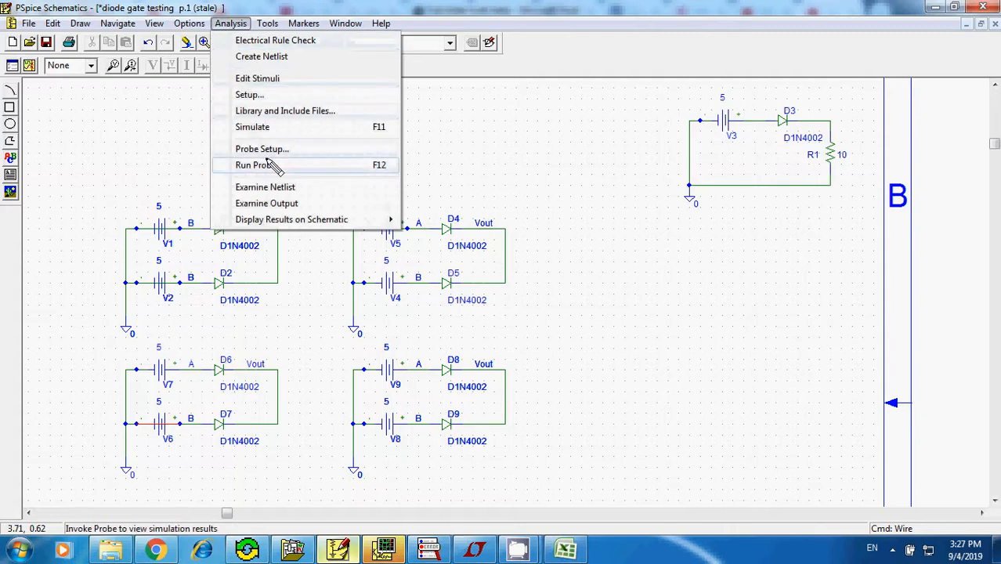
{"action": "left_click", "coordinate": [427, 158]}
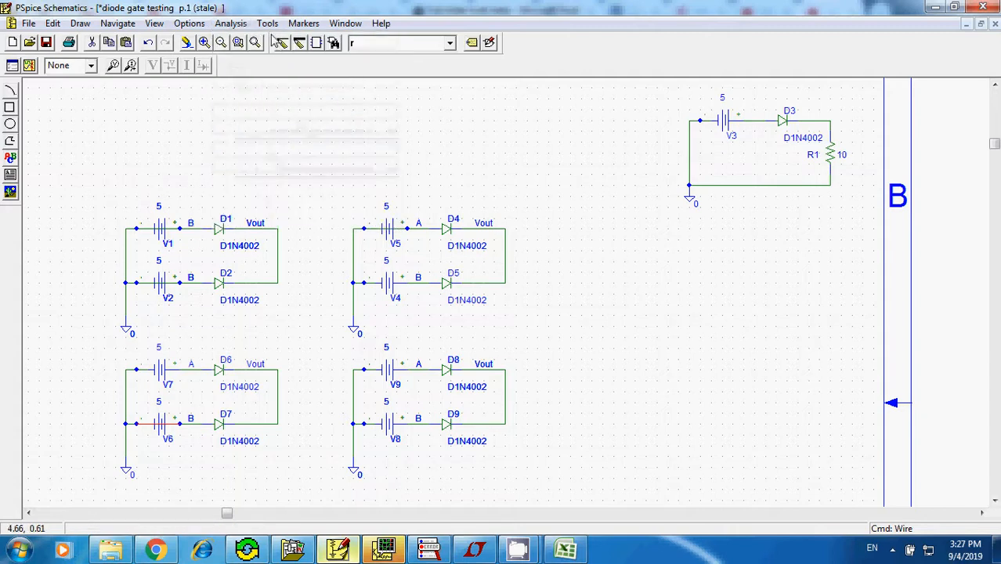
{"action": "left_click", "coordinate": [230, 23]}
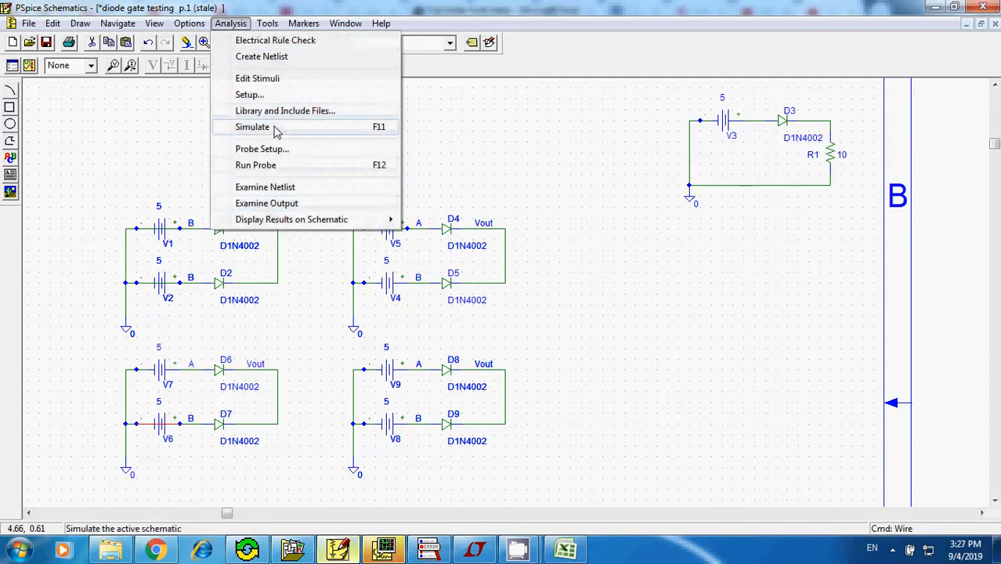
{"action": "left_click", "coordinate": [276, 130]}
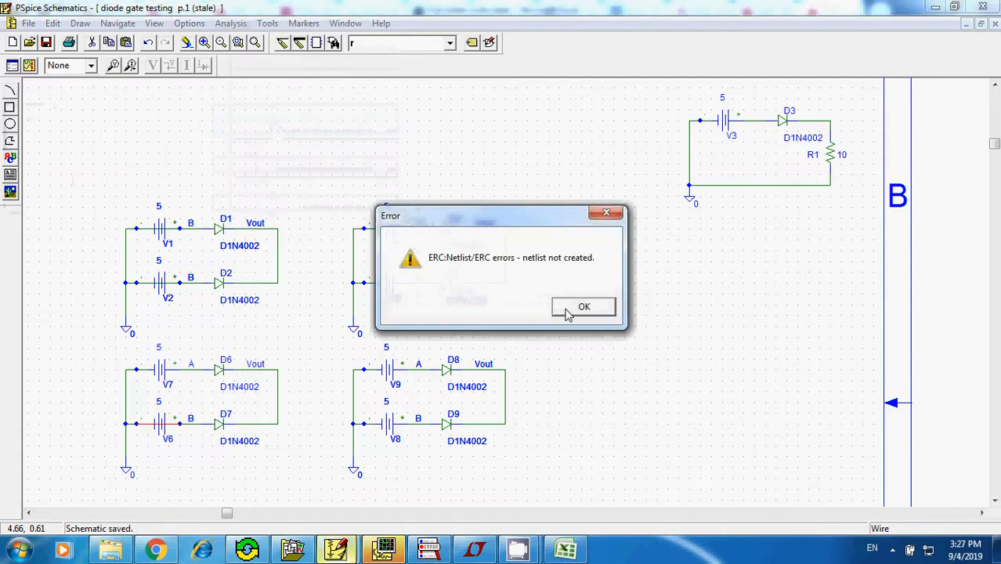
{"action": "left_click", "coordinate": [568, 310]}
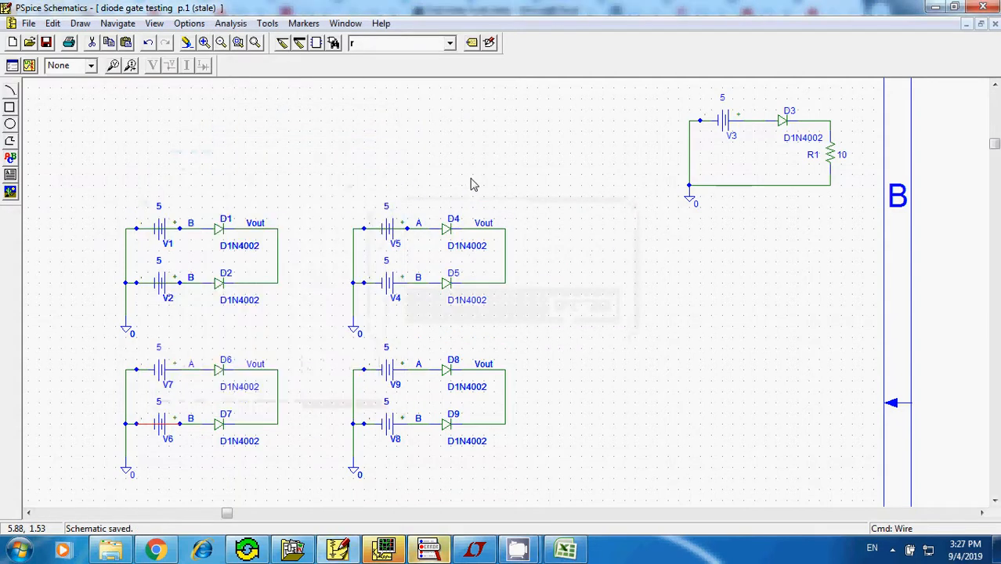
{"action": "mouse_move", "coordinate": [517, 550]}
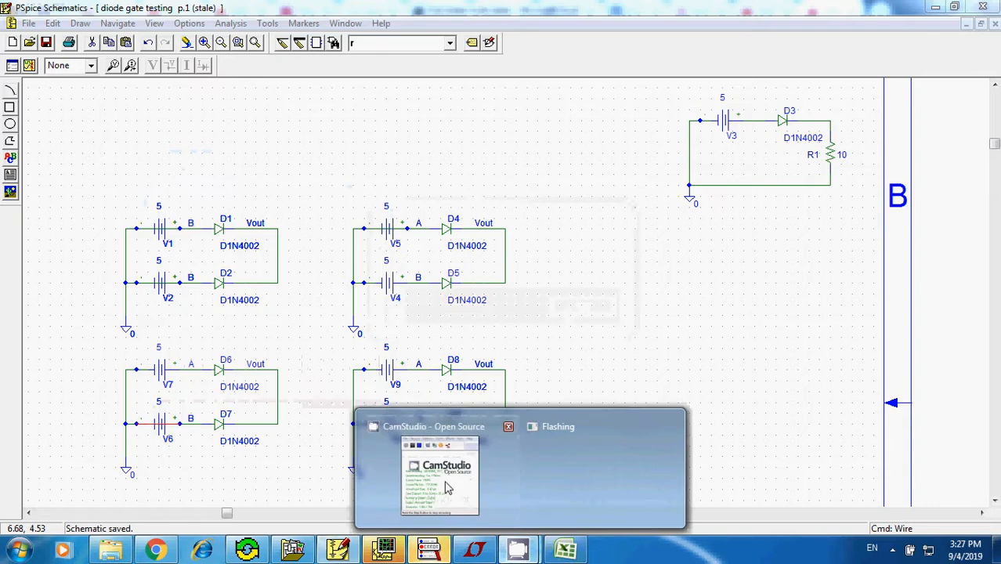
{"action": "left_click", "coordinate": [449, 488]}
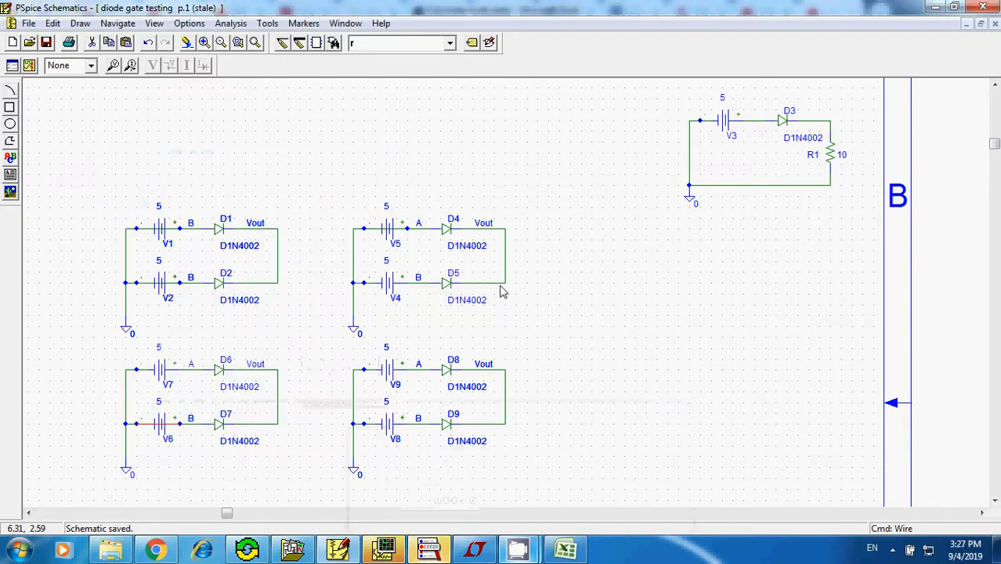
Relabel the output wire of the first gate circuit, after diode D1, as Vout1
{"action": "left_click", "coordinate": [266, 227]}
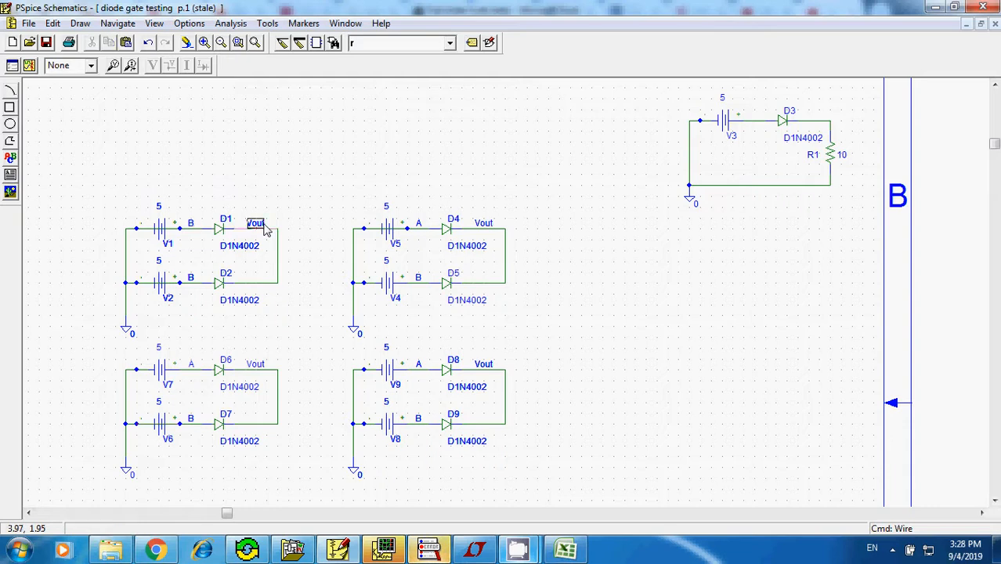
{"action": "left_click", "coordinate": [52, 24]}
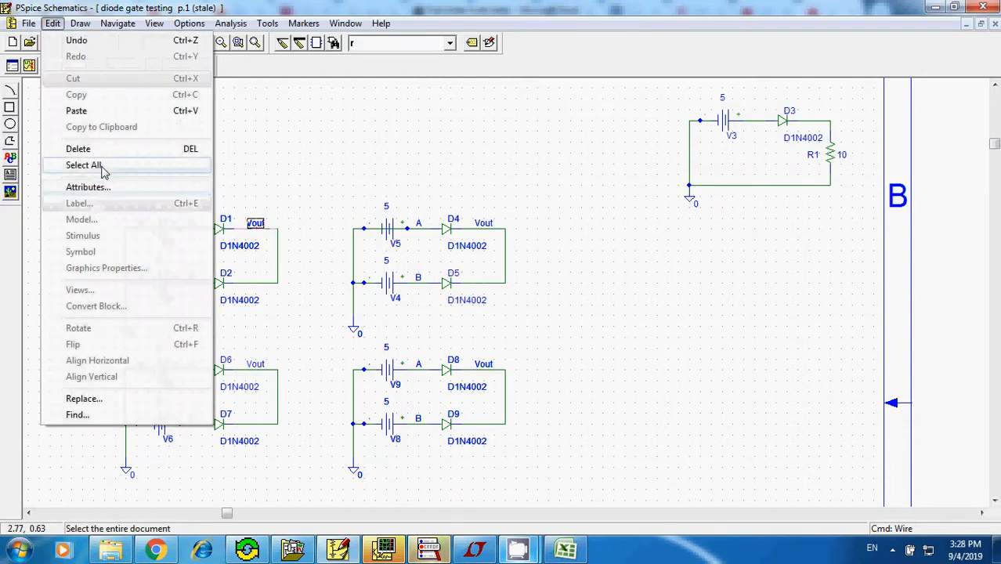
{"action": "left_click", "coordinate": [122, 190]}
{"action": "left_click", "coordinate": [454, 274]}
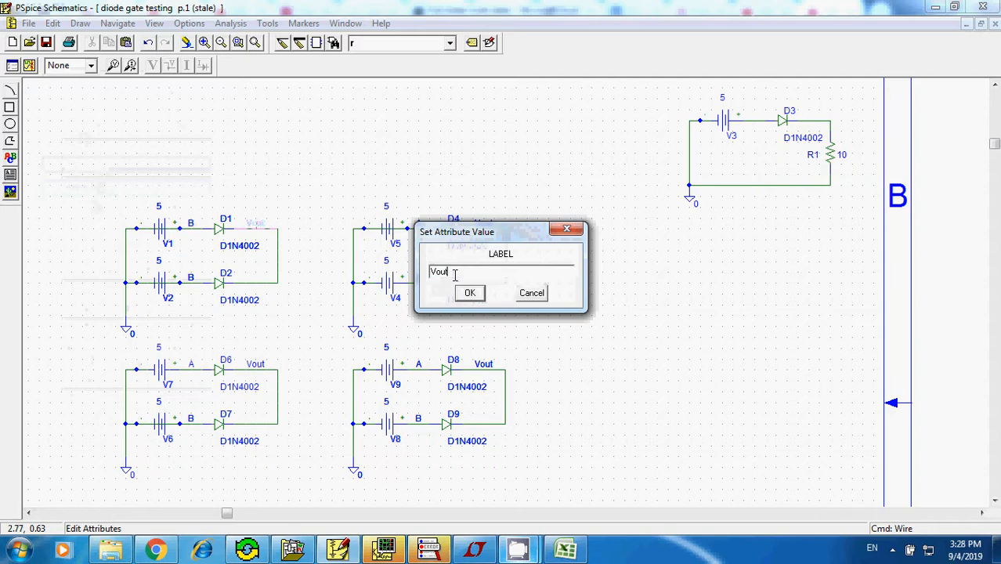
{"action": "left_click", "coordinate": [467, 294]}
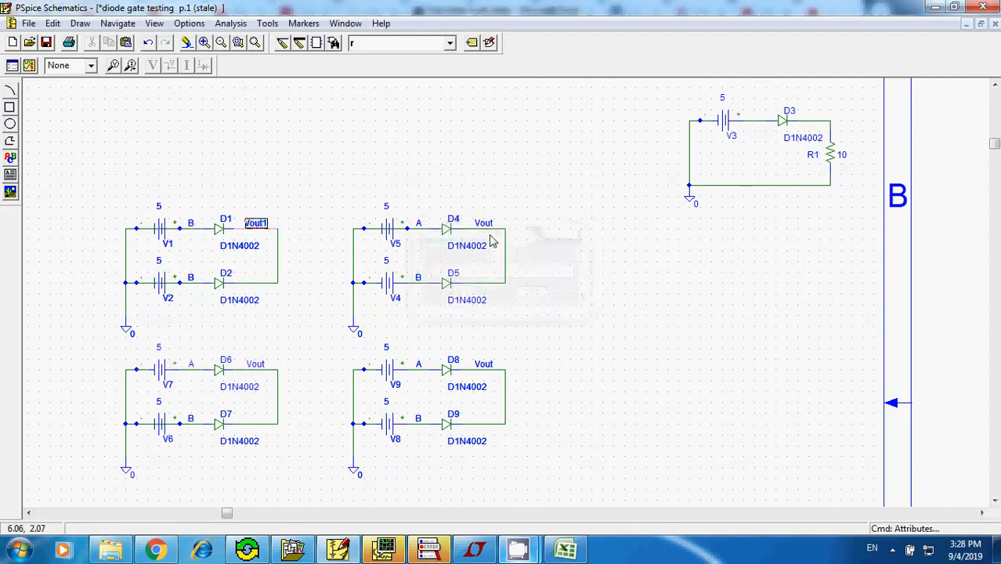
Relabel the output wire of the second gate circuit, after diode D4, as Vout2
{"action": "left_click", "coordinate": [491, 228]}
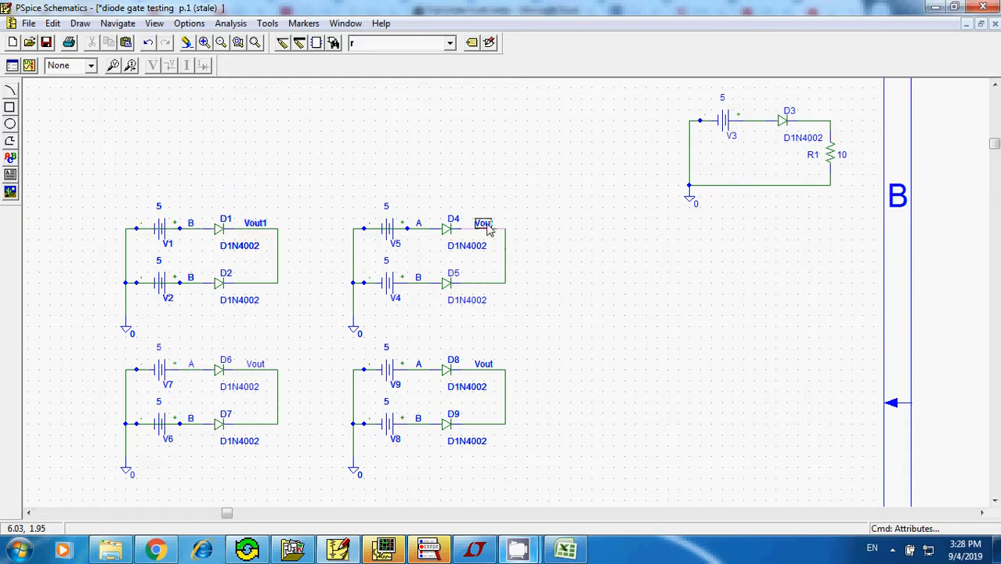
{"action": "left_click", "coordinate": [52, 23]}
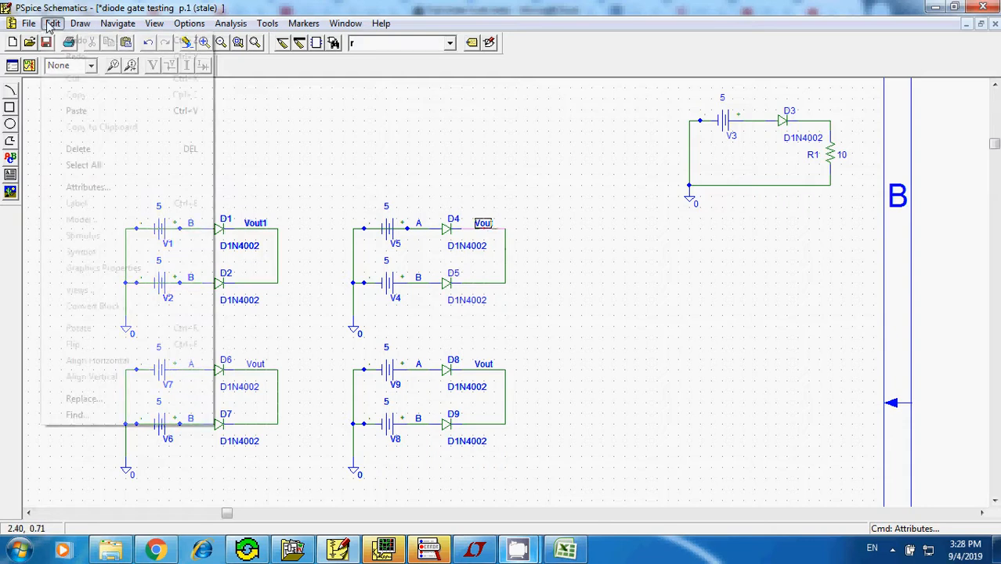
{"action": "left_click", "coordinate": [93, 186]}
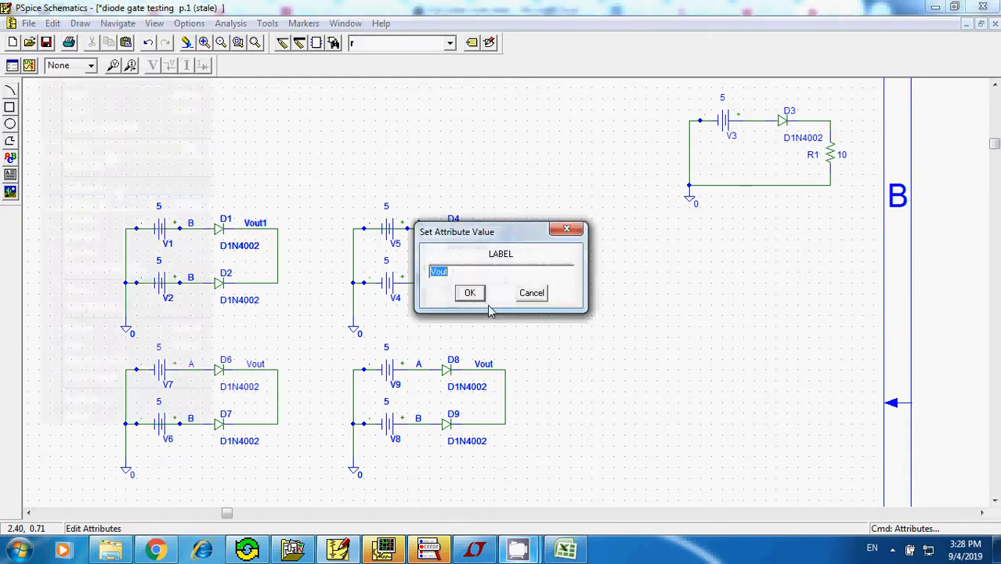
{"action": "left_click", "coordinate": [485, 274]}
{"action": "left_click", "coordinate": [466, 296]}
Relabel the output wire of the third gate circuit, after diode D6, as Vout3
{"action": "left_click", "coordinate": [257, 365]}
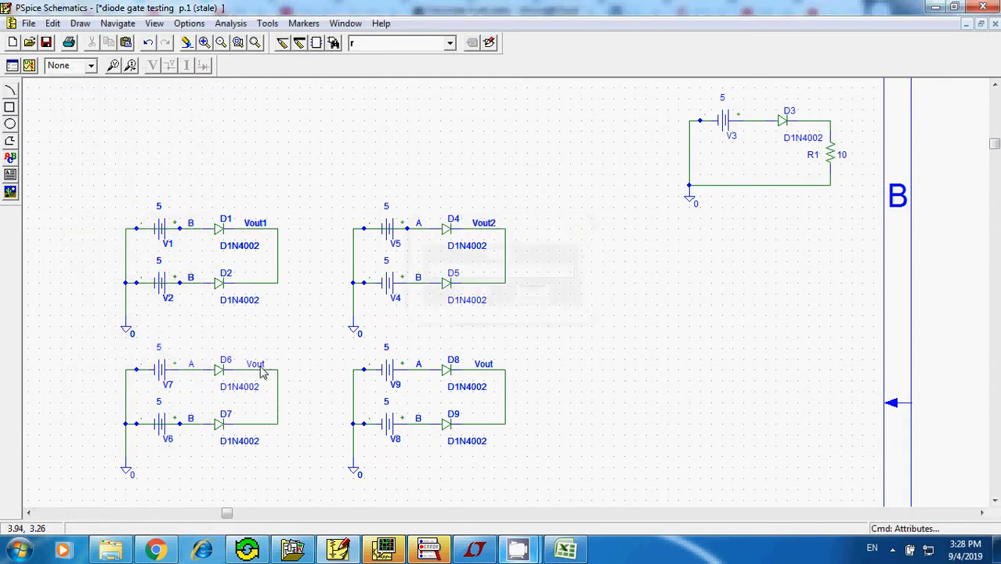
{"action": "left_click", "coordinate": [53, 23]}
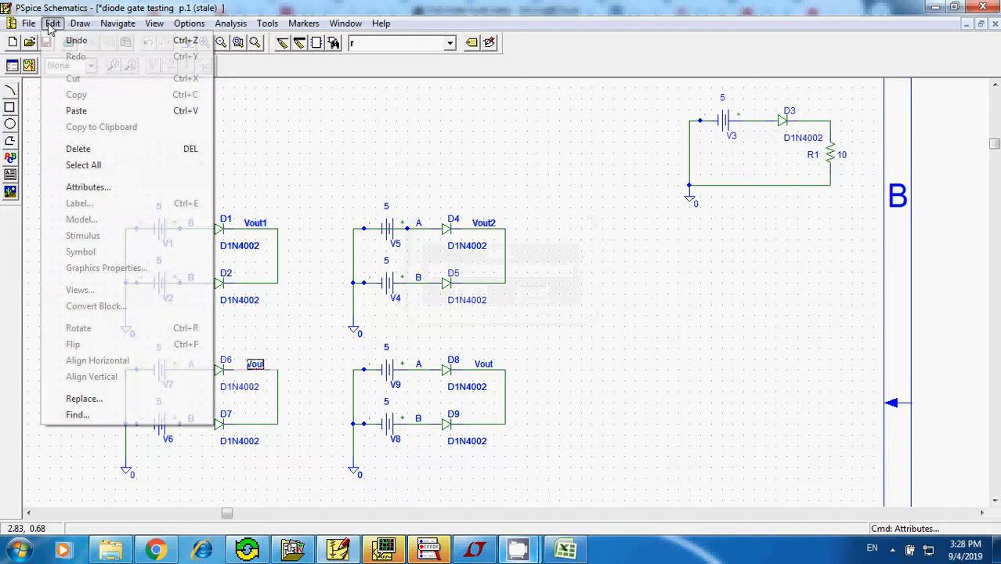
{"action": "left_click", "coordinate": [82, 186]}
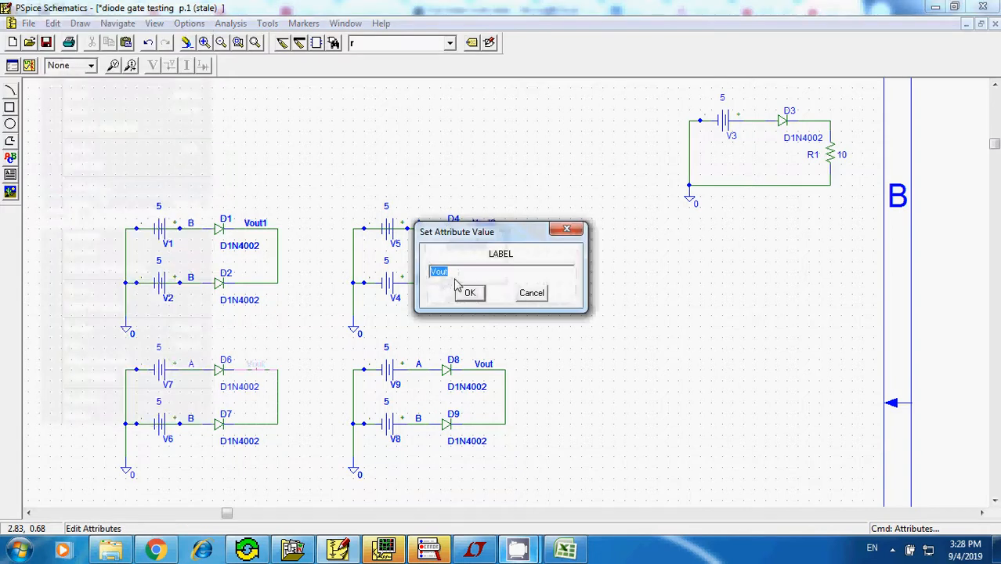
{"action": "type", "text": "Vout3"}
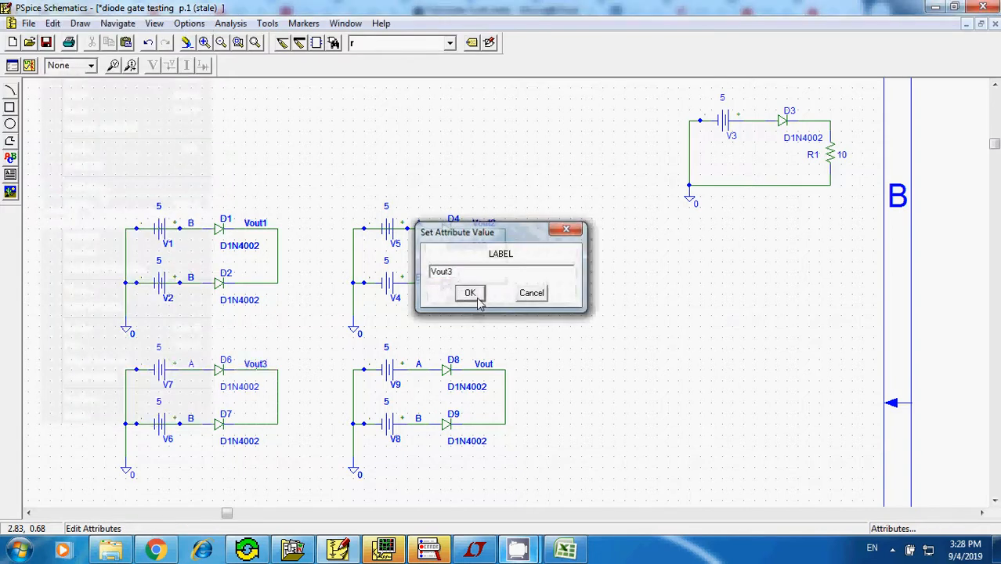
{"action": "left_click", "coordinate": [470, 293]}
Relabel the output wire of the fourth gate circuit, after diode D8, as Vout4
{"action": "left_click", "coordinate": [483, 364]}
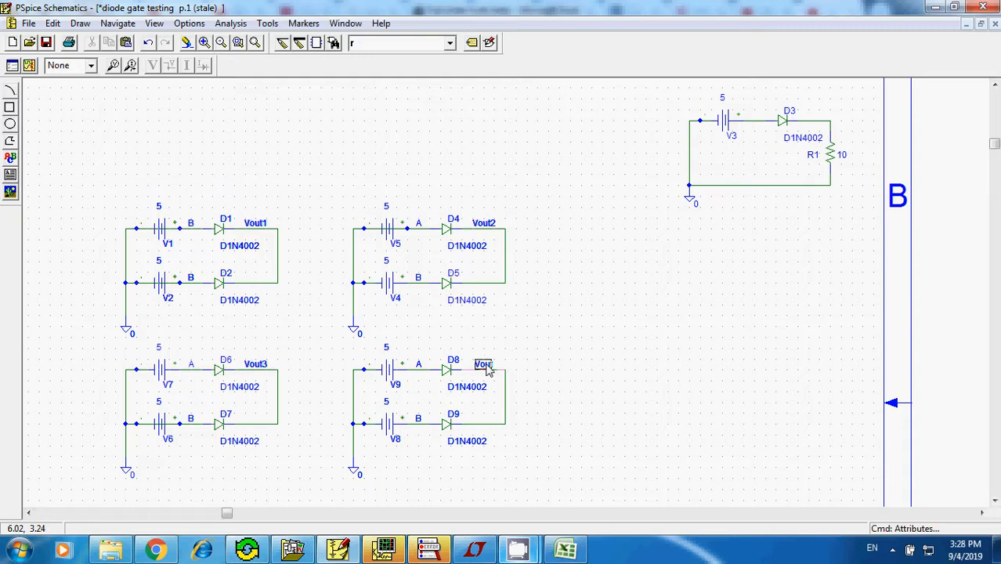
{"action": "left_click", "coordinate": [52, 23]}
{"action": "left_click", "coordinate": [88, 187]}
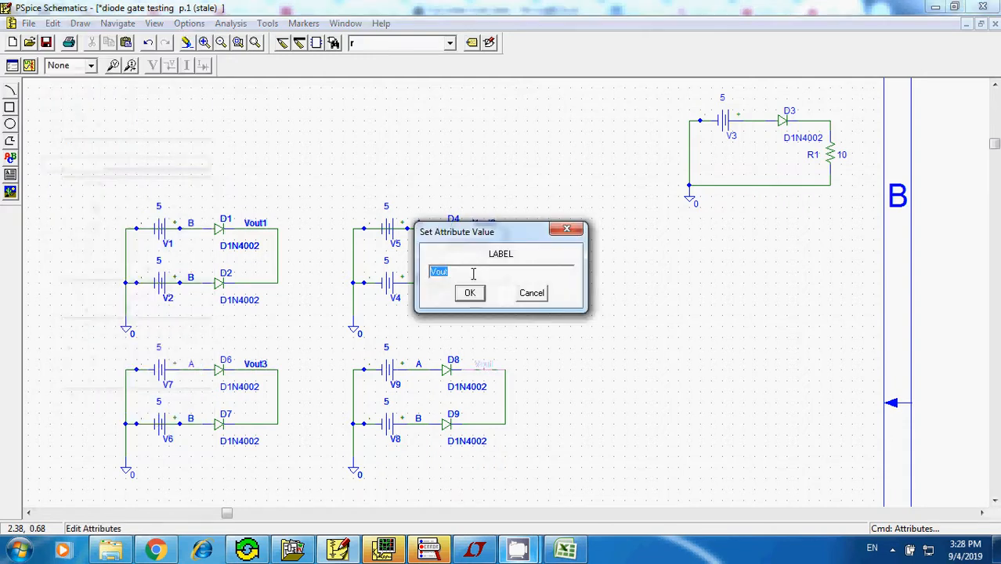
{"action": "type", "text": "Vout4"}
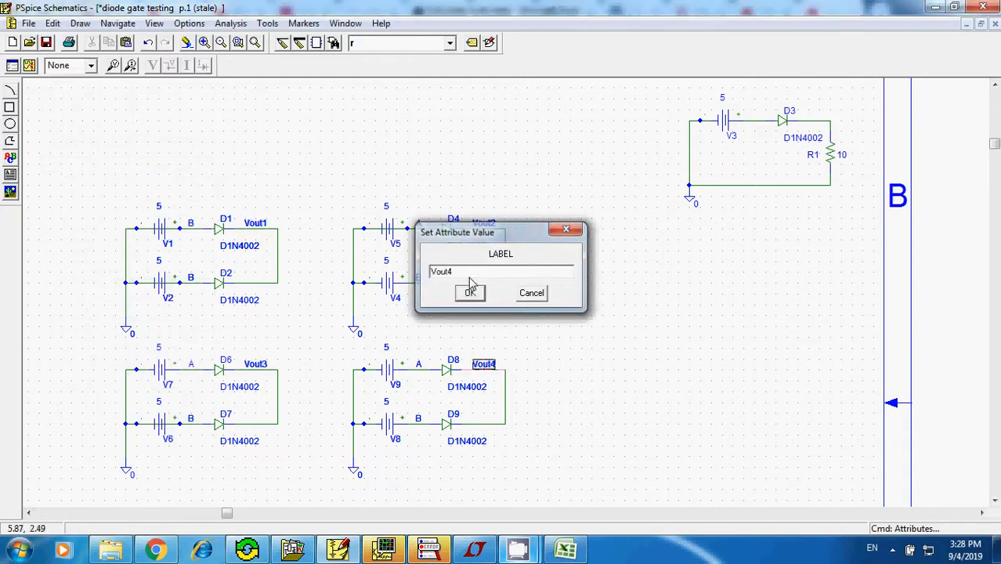
{"action": "left_click", "coordinate": [470, 293]}
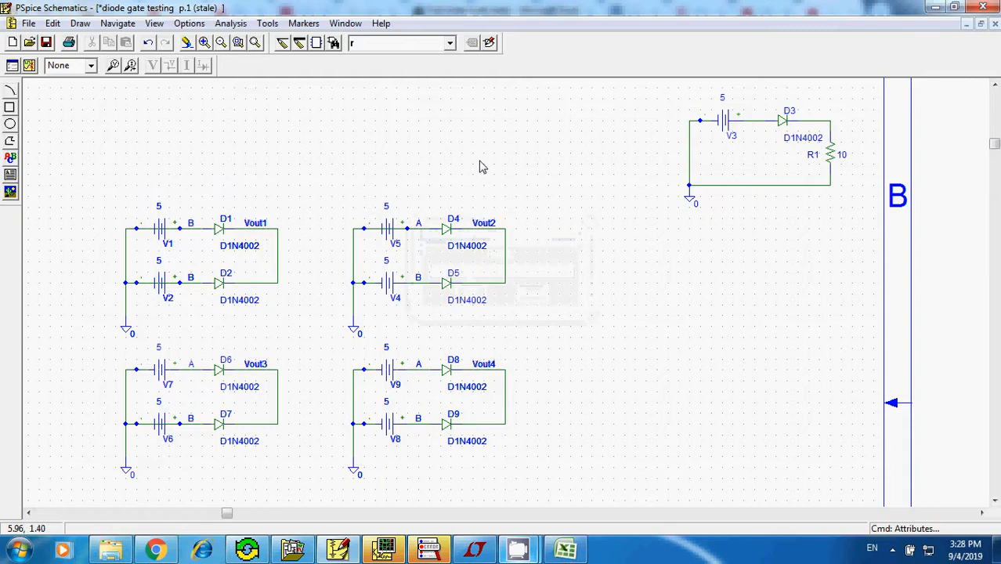
Simulate the schematic again, read the full error texts in the PSpice Message Viewer, and return to the schematic
{"action": "left_click", "coordinate": [227, 25]}
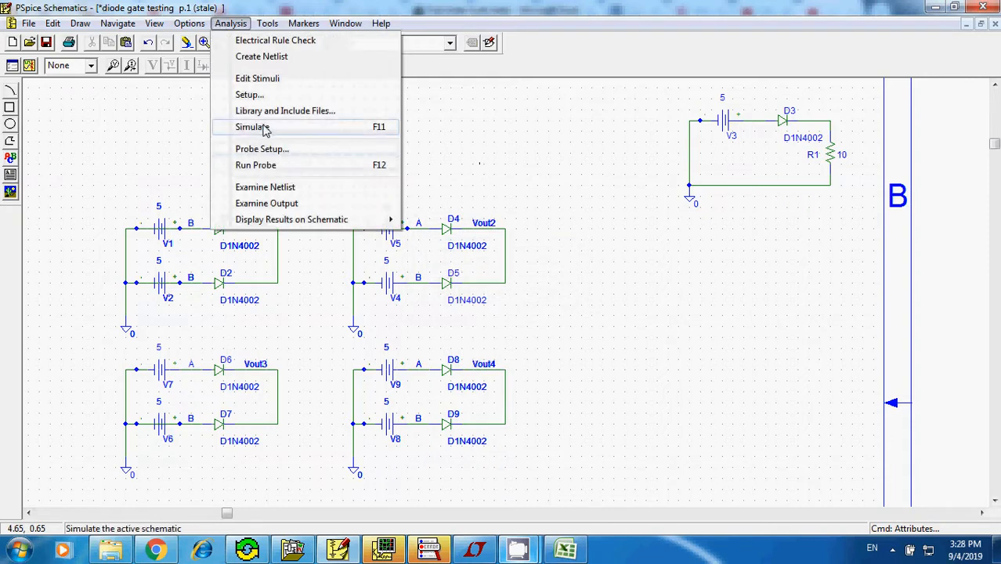
{"action": "left_click", "coordinate": [264, 130]}
{"action": "left_click", "coordinate": [584, 310]}
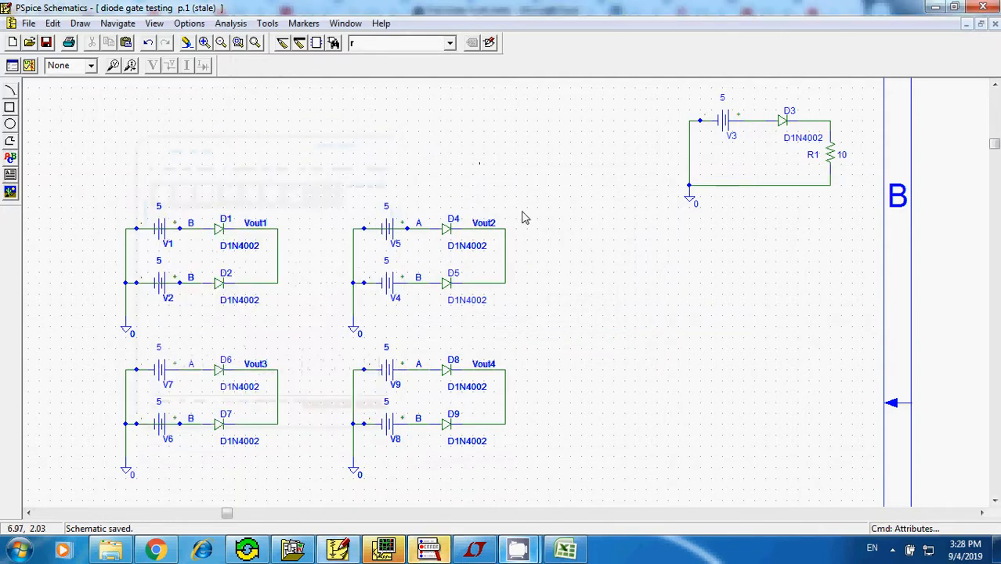
{"action": "left_click", "coordinate": [429, 549]}
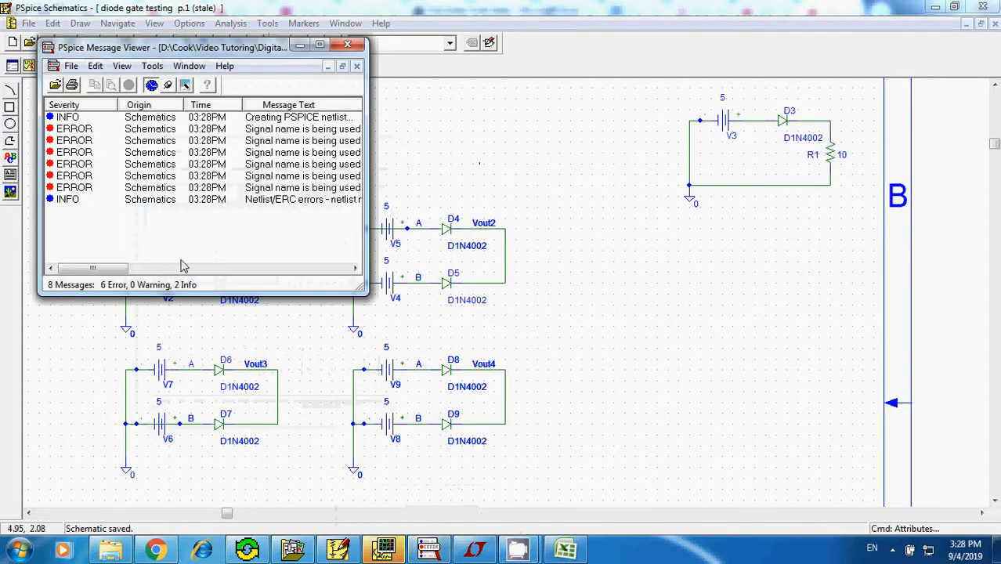
{"action": "left_click_drag", "start_coordinate": [116, 268], "coordinate": [157, 285]}
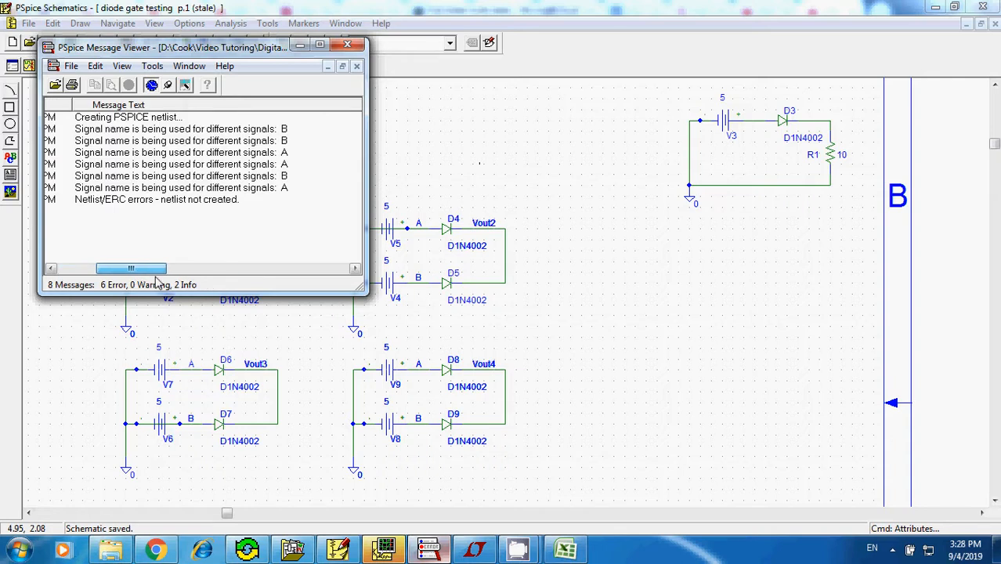
{"action": "left_click", "coordinate": [558, 196]}
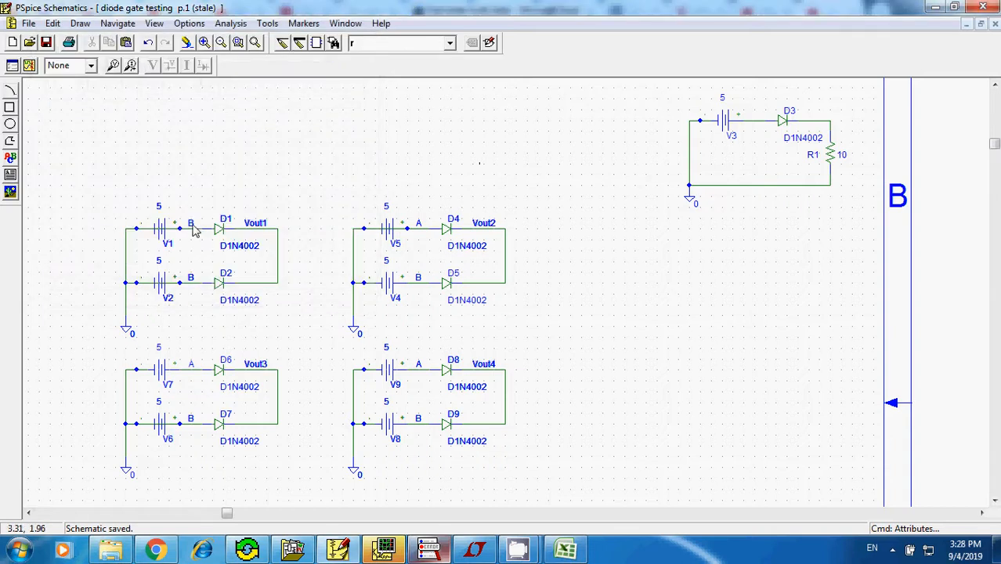
Relabel the input wire between source V1 and diode D1 in the first gate circuit as A1
{"action": "left_click", "coordinate": [52, 23]}
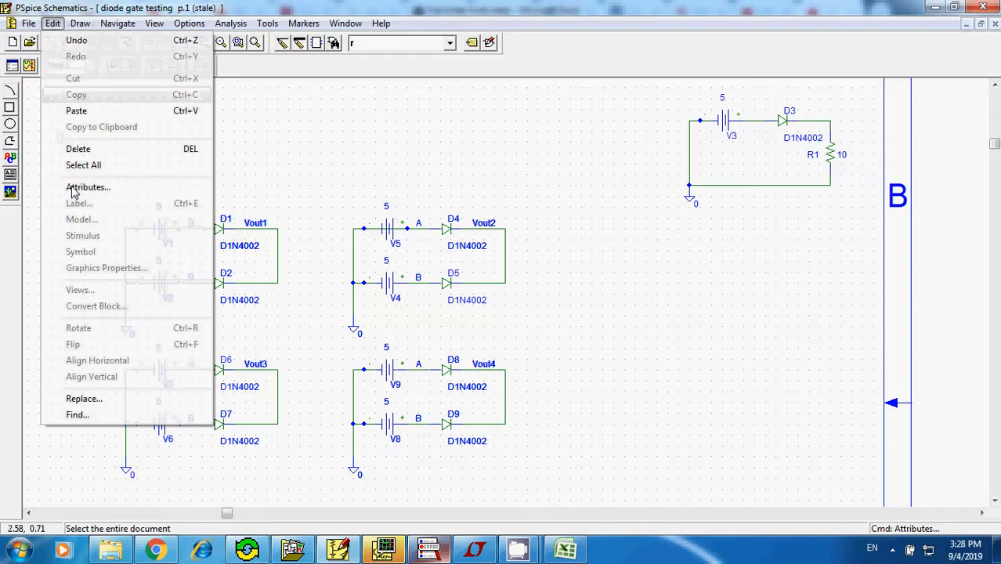
{"action": "left_click", "coordinate": [73, 189]}
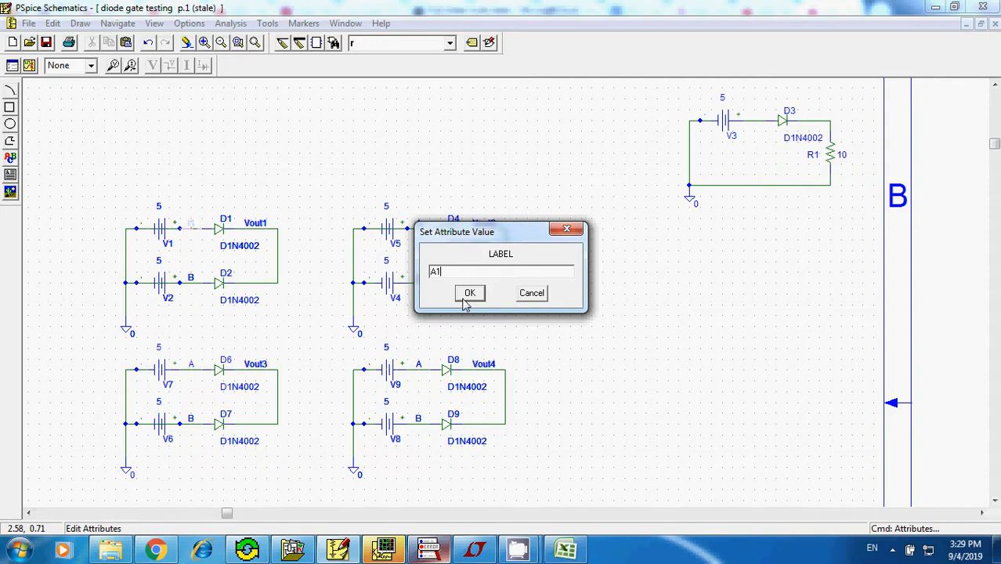
{"action": "left_click", "coordinate": [467, 296]}
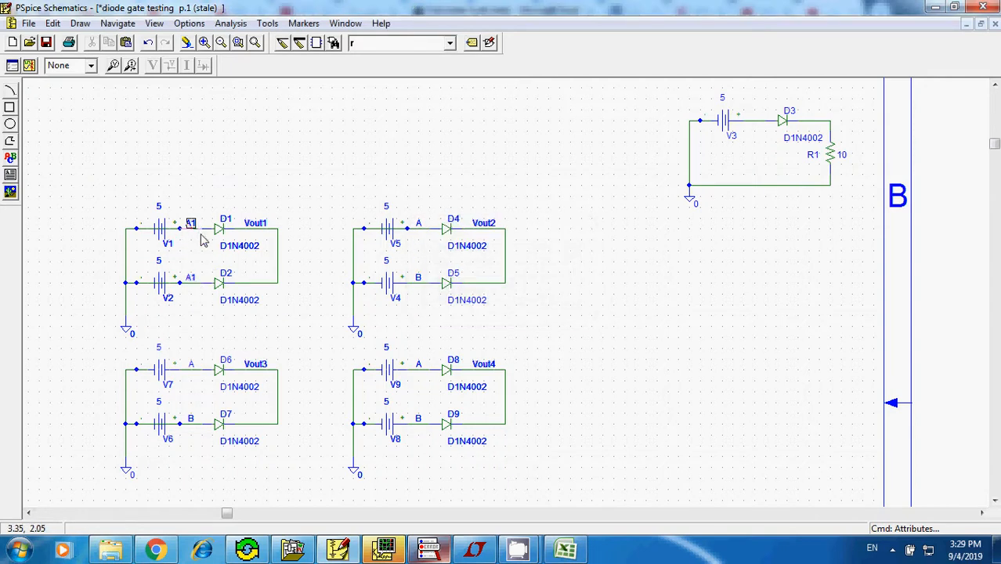
Relabel the input wires of the second gate circuit as A2 before diode D4 and B2 before diode D5
{"action": "left_click", "coordinate": [203, 43]}
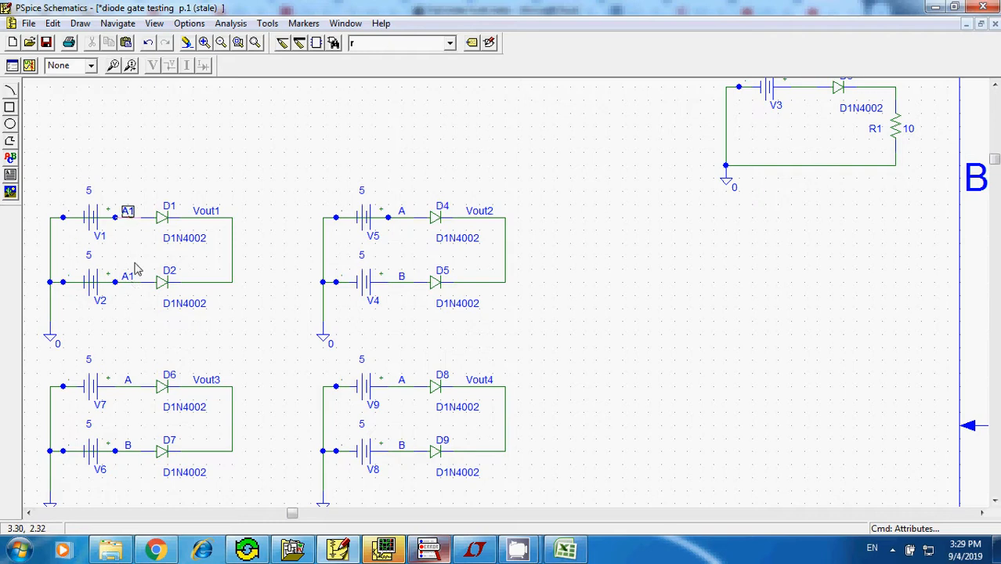
{"action": "left_click", "coordinate": [401, 216]}
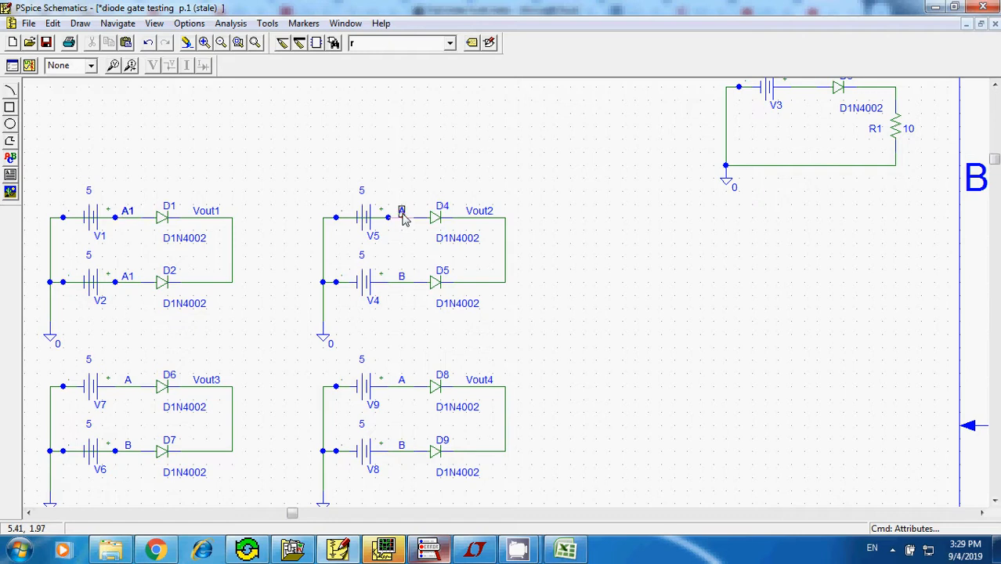
{"action": "left_click", "coordinate": [52, 24]}
{"action": "left_click", "coordinate": [67, 187]}
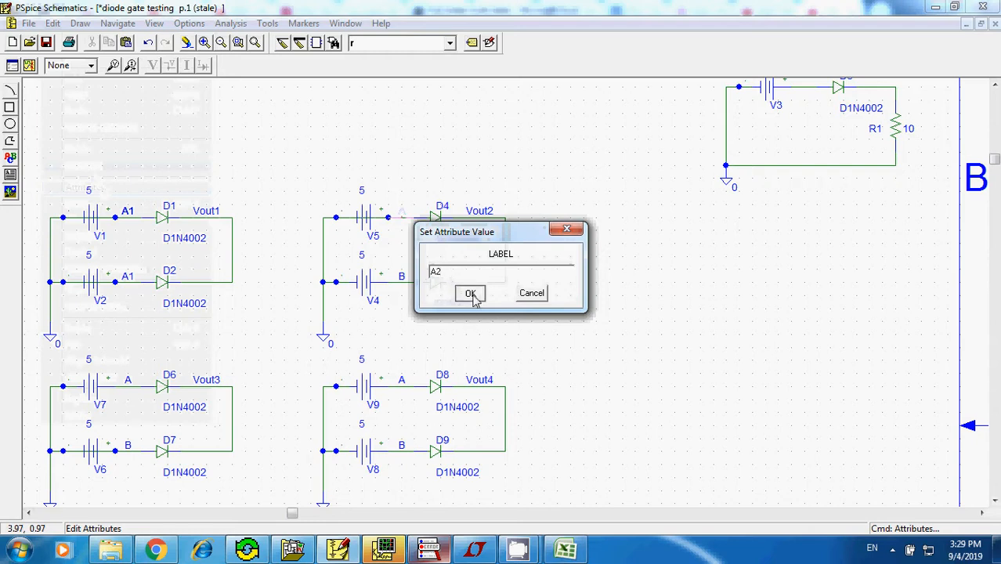
{"action": "left_click", "coordinate": [470, 293]}
{"action": "left_click", "coordinate": [403, 278]}
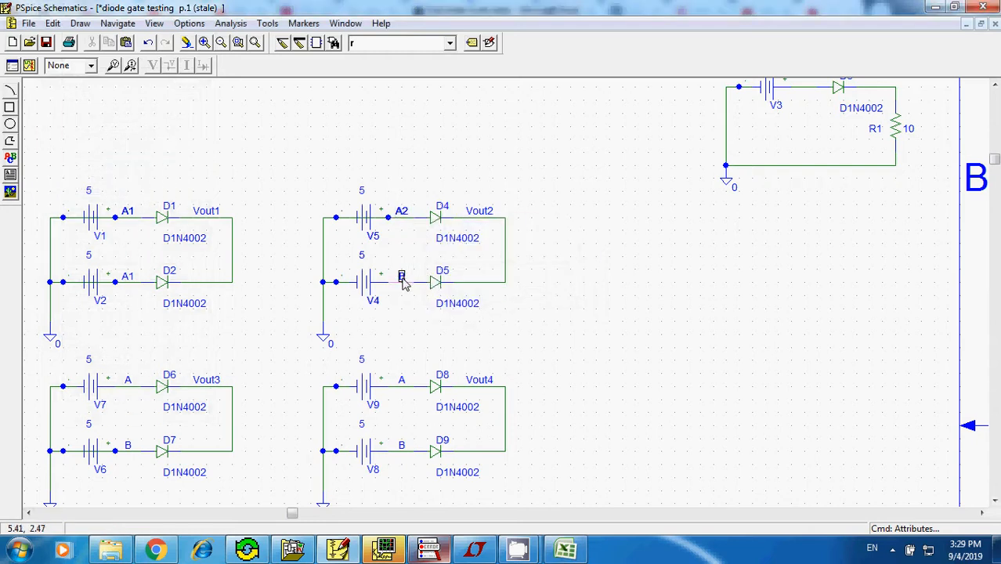
{"action": "left_click", "coordinate": [53, 24]}
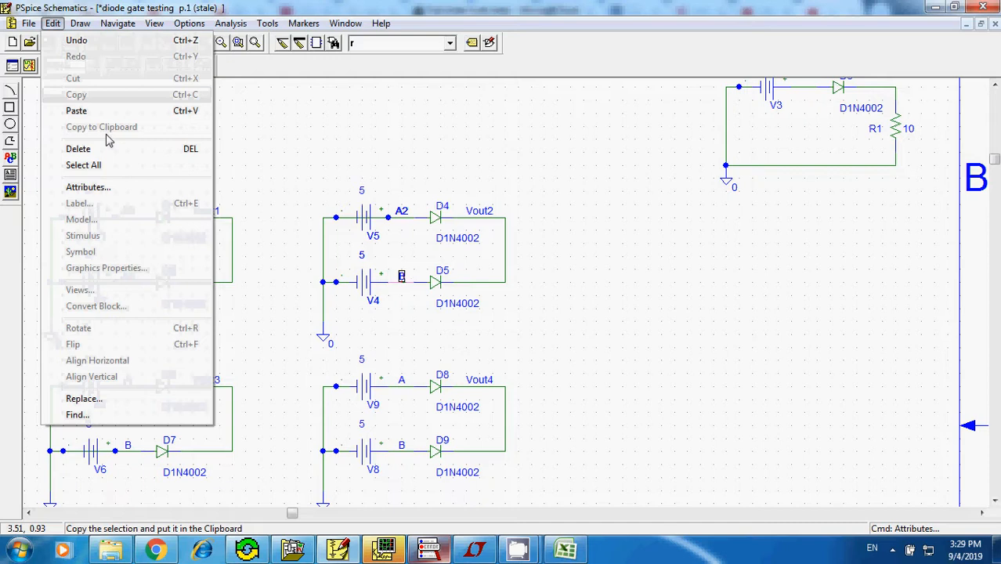
{"action": "left_click", "coordinate": [93, 188]}
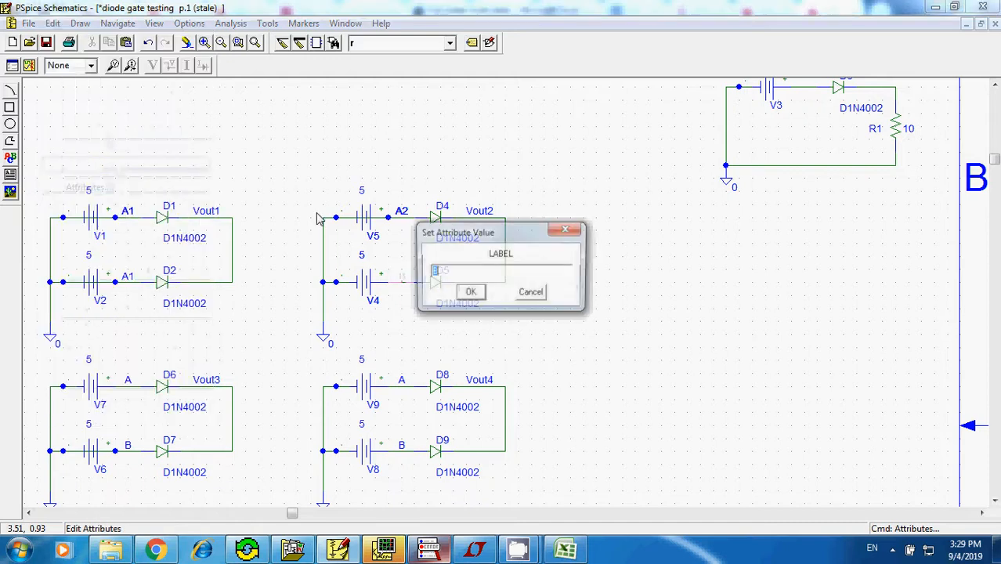
{"action": "left_click", "coordinate": [471, 299]}
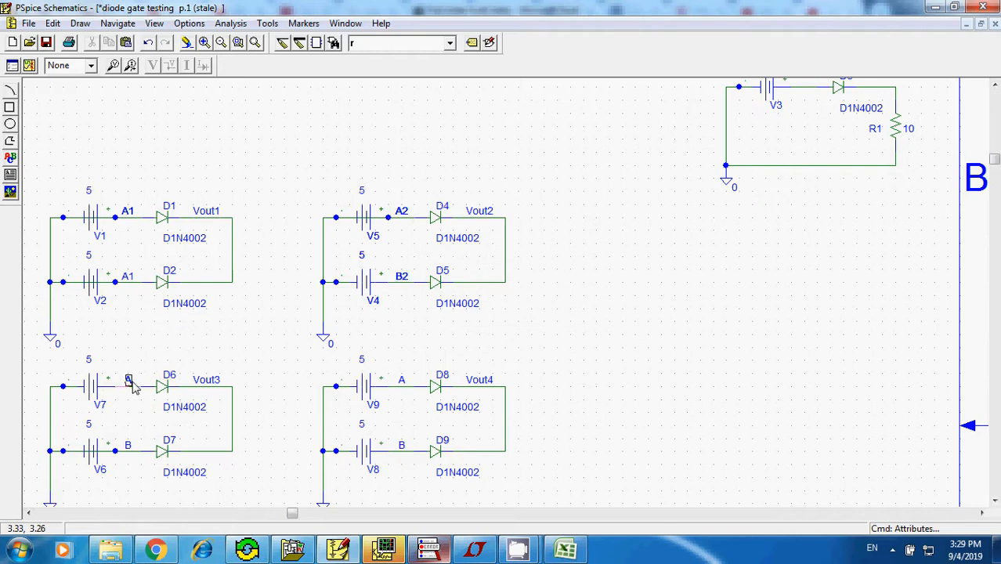
Relabel the input wires of the third gate circuit as A3 before diode D6 and B3 before diode D7
{"action": "left_click", "coordinate": [52, 23]}
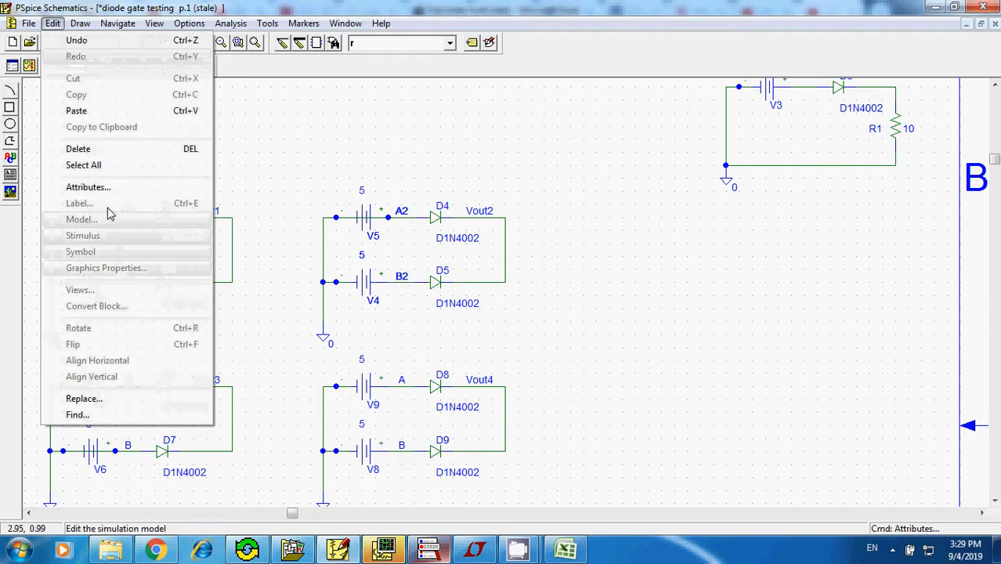
{"action": "left_click", "coordinate": [103, 192]}
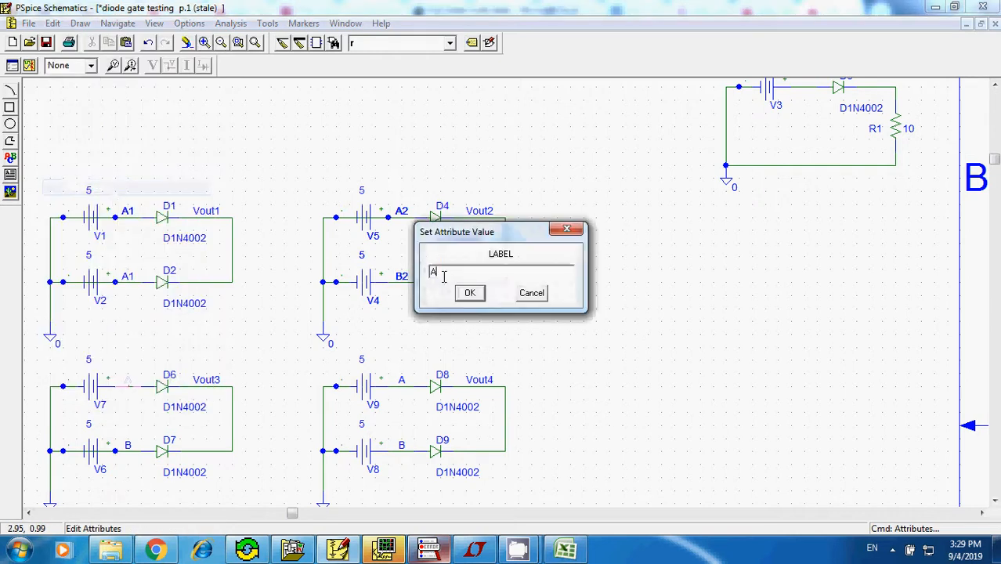
{"action": "left_click", "coordinate": [469, 301]}
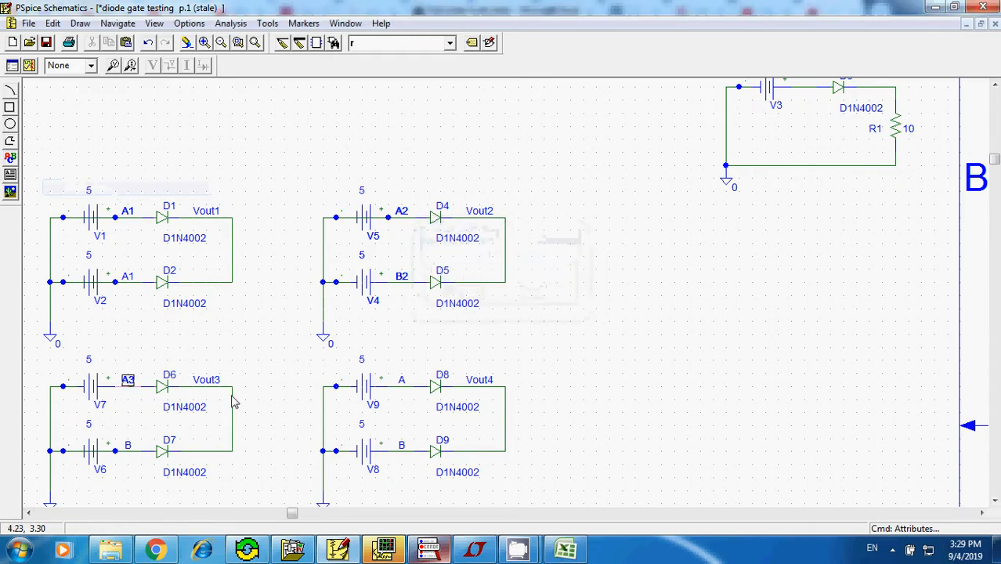
{"action": "left_click", "coordinate": [129, 450]}
{"action": "left_click", "coordinate": [52, 23]}
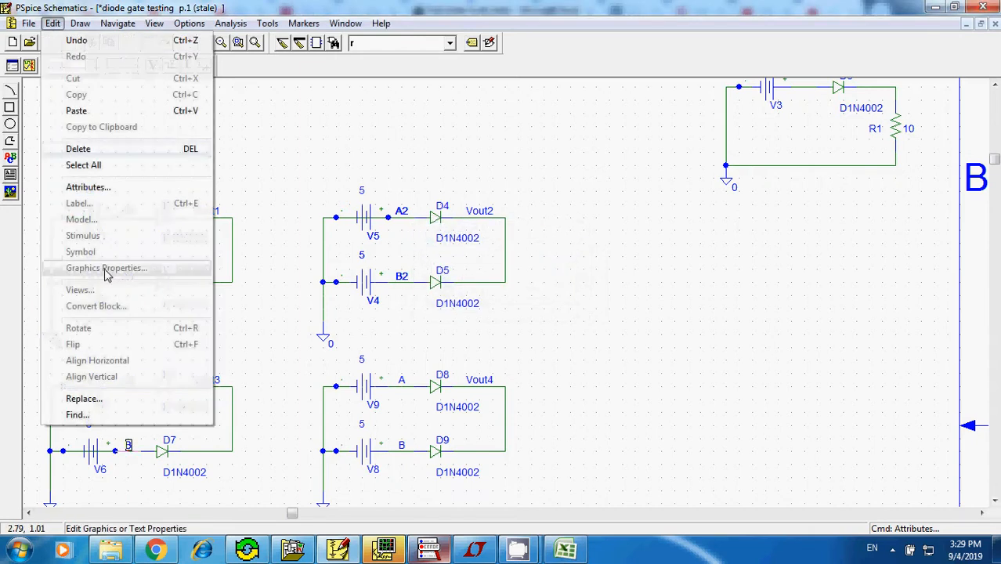
{"action": "left_click", "coordinate": [89, 190]}
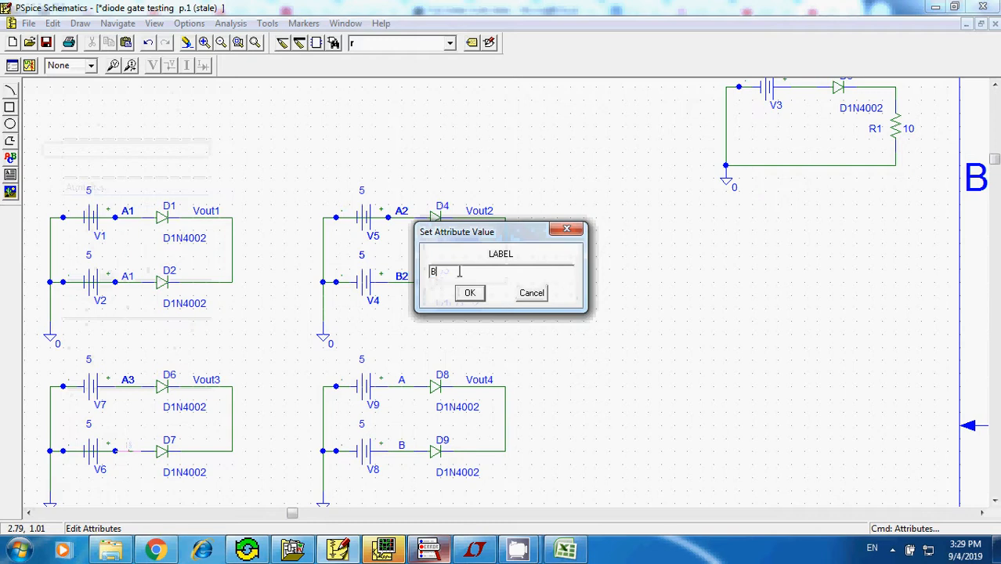
{"action": "type", "text": "4"}
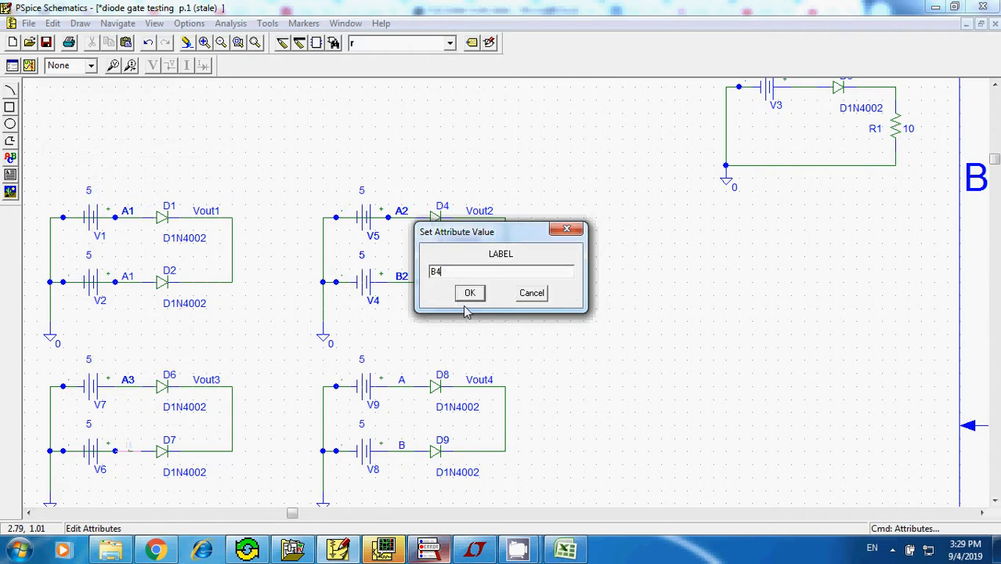
{"action": "left_click", "coordinate": [469, 293]}
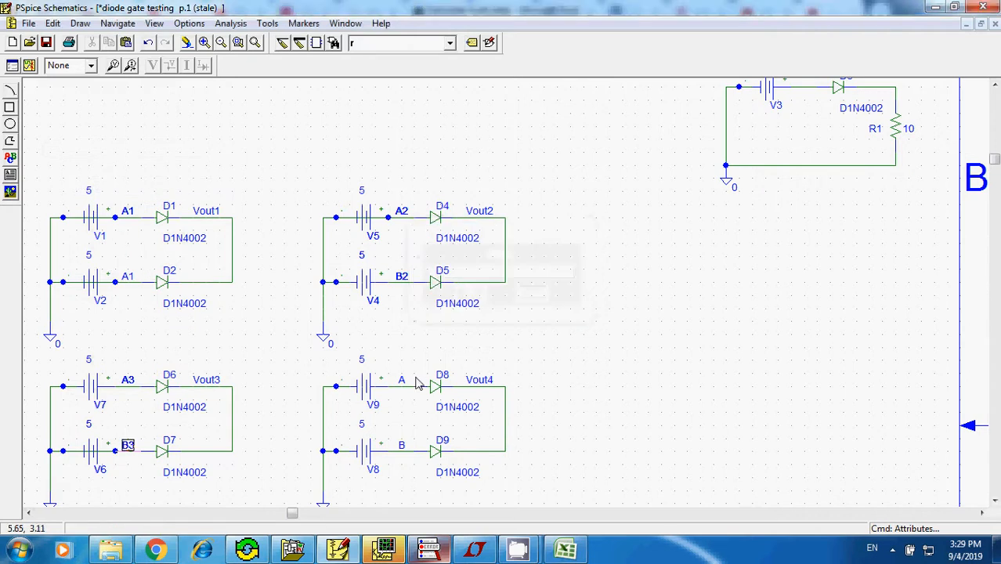
Relabel the input wires of the fourth gate circuit as A4 before diode D8 and B4 before diode D9
{"action": "left_click", "coordinate": [53, 23]}
{"action": "left_click", "coordinate": [99, 191]}
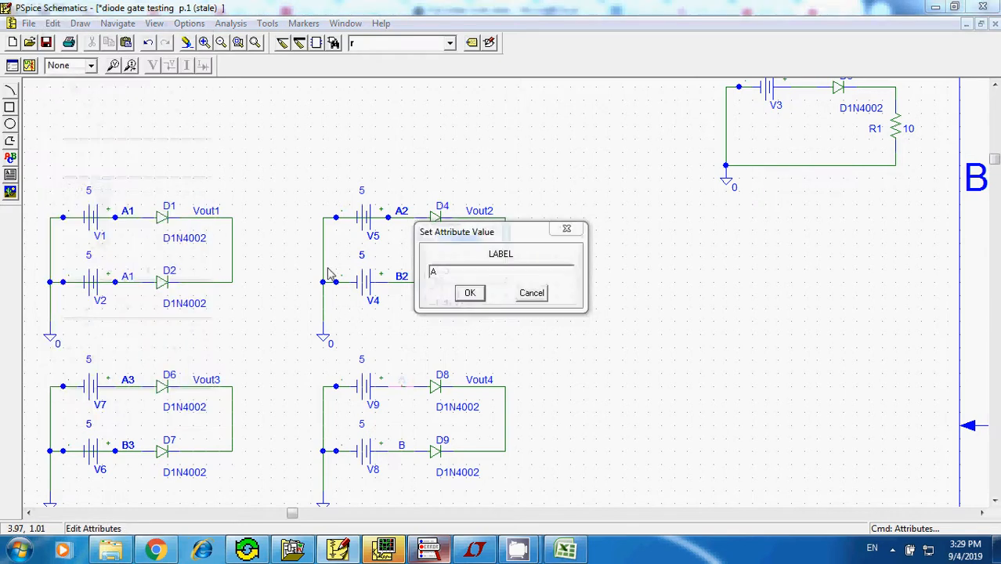
{"action": "type", "text": "4"}
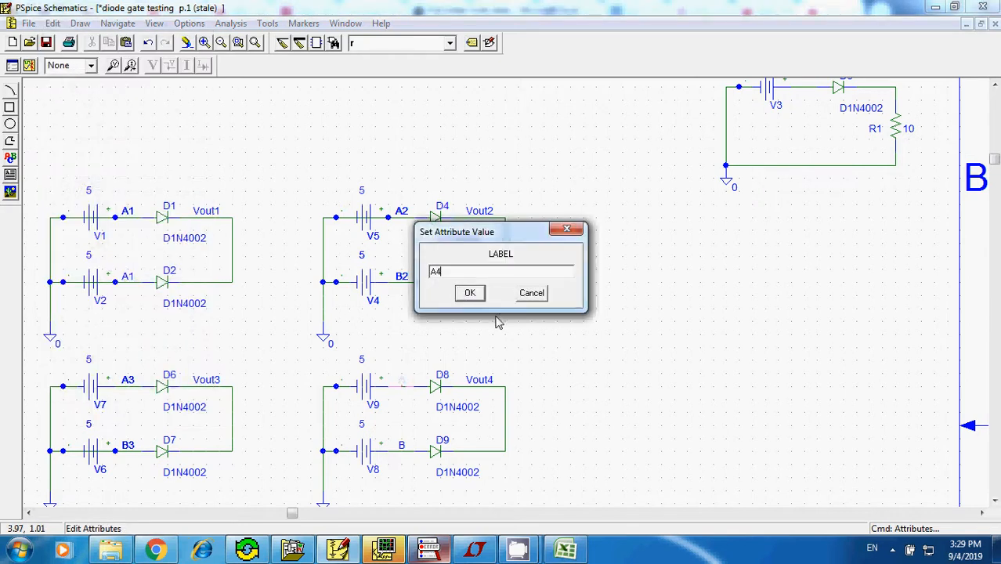
{"action": "left_click", "coordinate": [468, 293]}
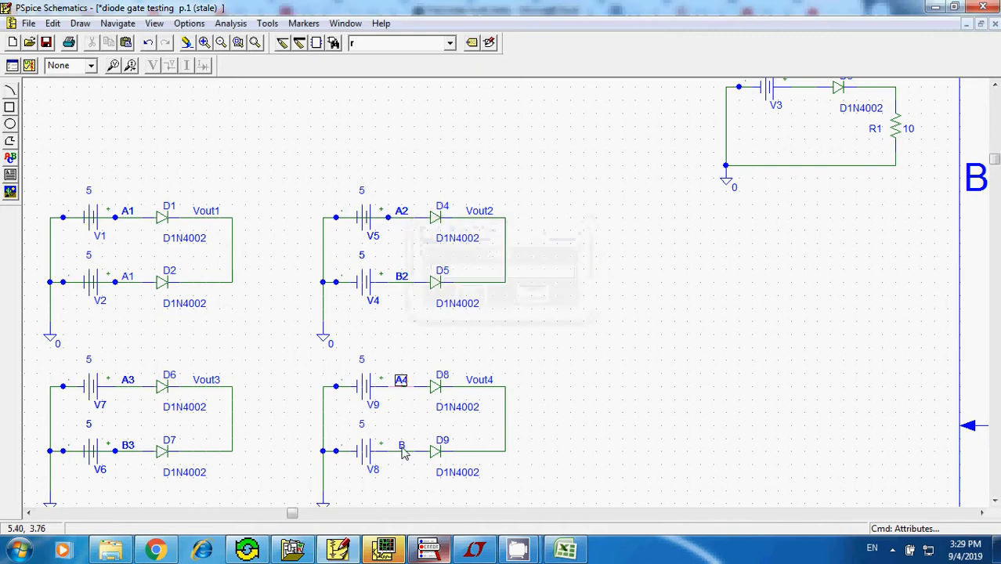
{"action": "left_click", "coordinate": [401, 445]}
{"action": "left_click", "coordinate": [53, 23]}
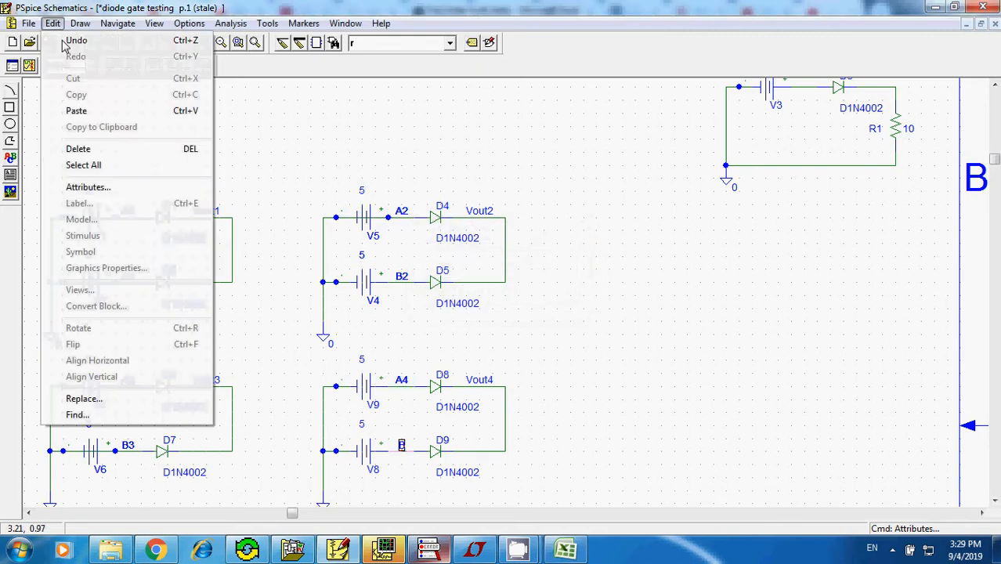
{"action": "left_click", "coordinate": [86, 187]}
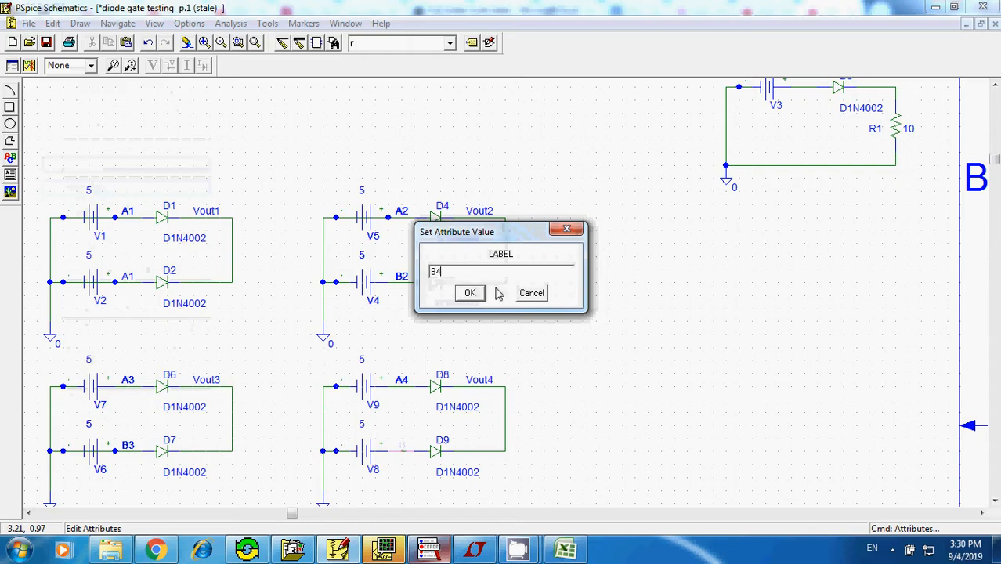
{"action": "left_click", "coordinate": [470, 293]}
Simulate the relabelled schematic, check the PSpice Message Viewer for errors, and return to the schematic
{"action": "left_click", "coordinate": [230, 22]}
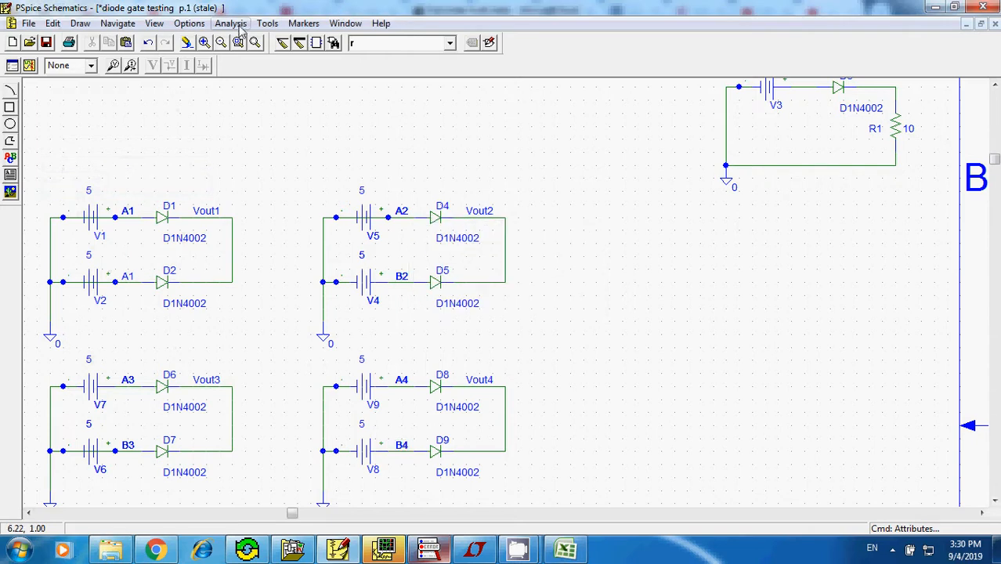
{"action": "left_click", "coordinate": [281, 129]}
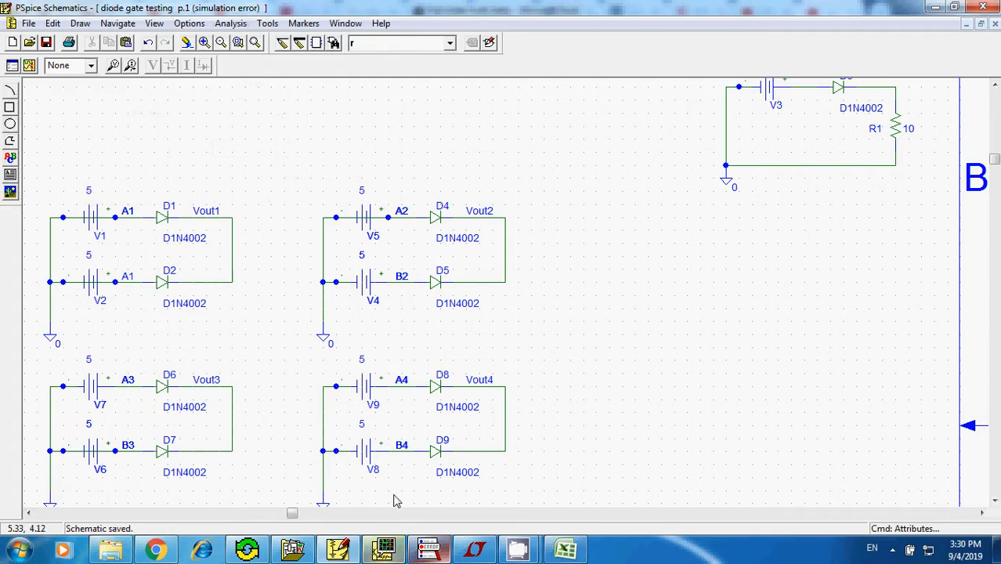
{"action": "left_click", "coordinate": [435, 549]}
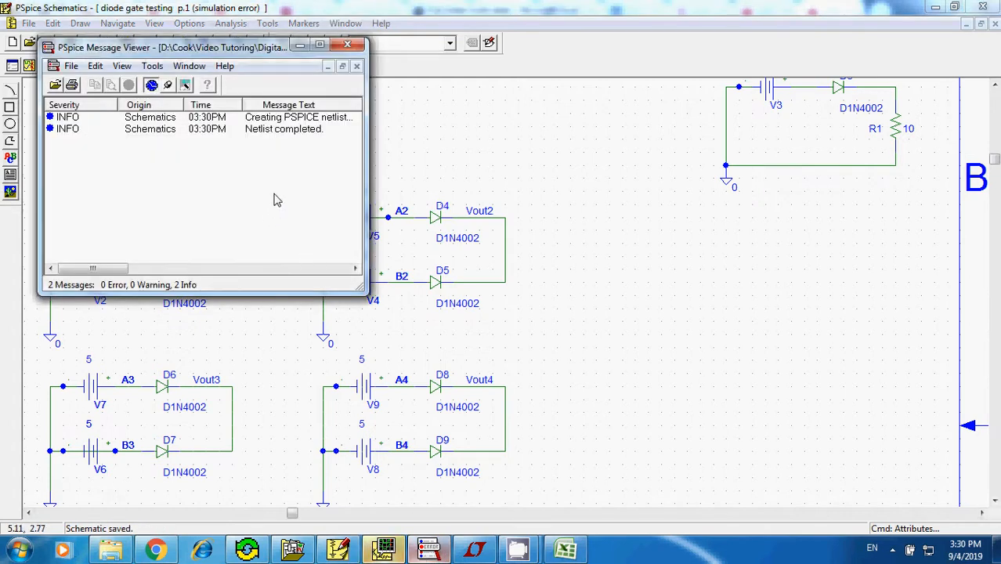
{"action": "left_click", "coordinate": [524, 198]}
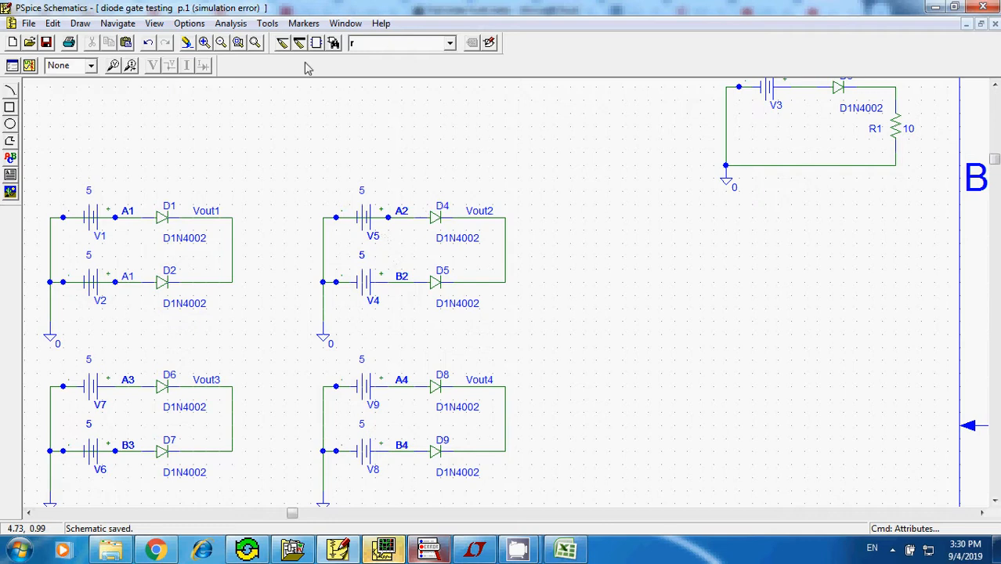
Examine the simulation output file through to the error text at its end, then return to the schematic
{"action": "left_click", "coordinate": [230, 24]}
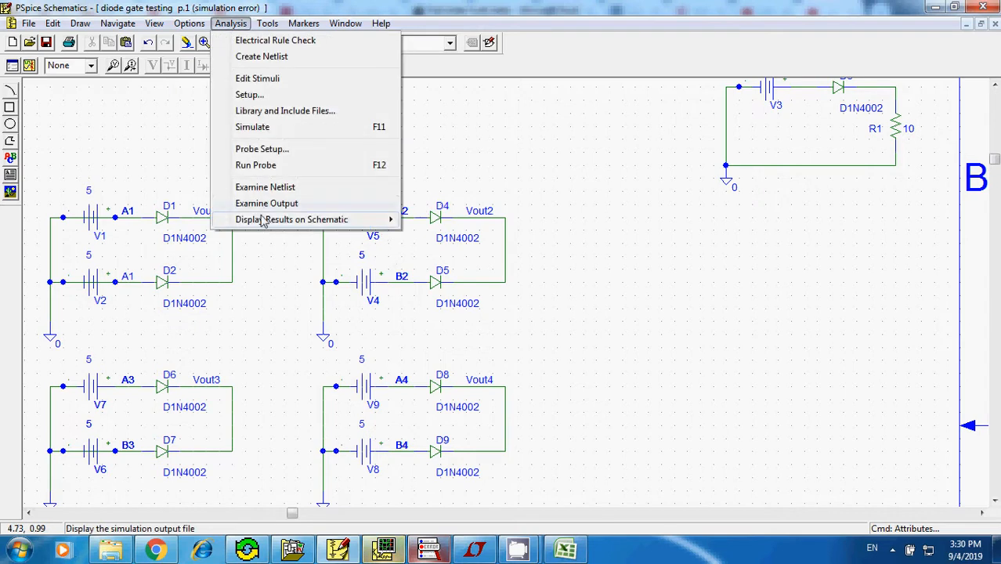
{"action": "left_click", "coordinate": [265, 205]}
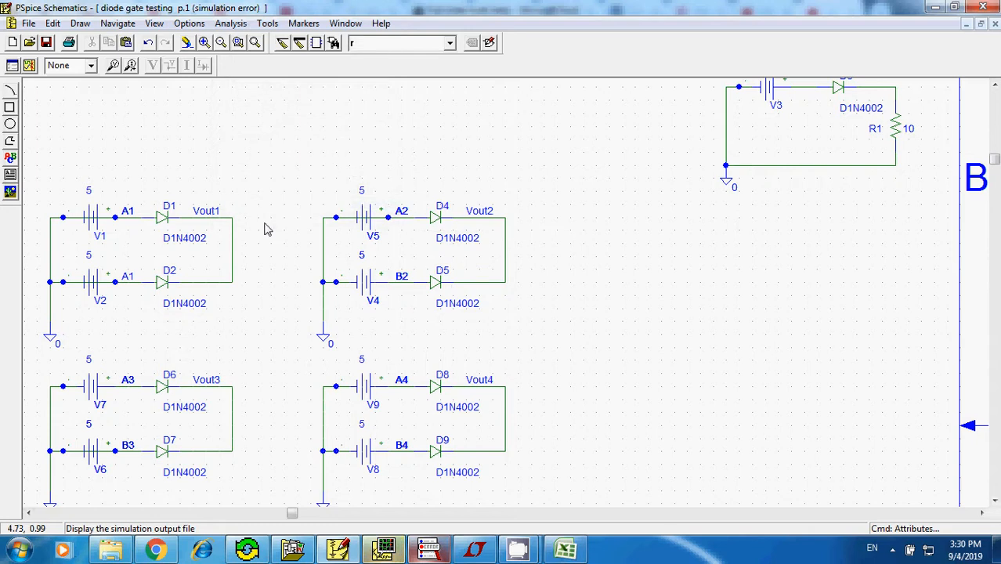
{"action": "scroll", "coordinate": [265, 226], "scroll_direction": "down", "scroll_amount": 12}
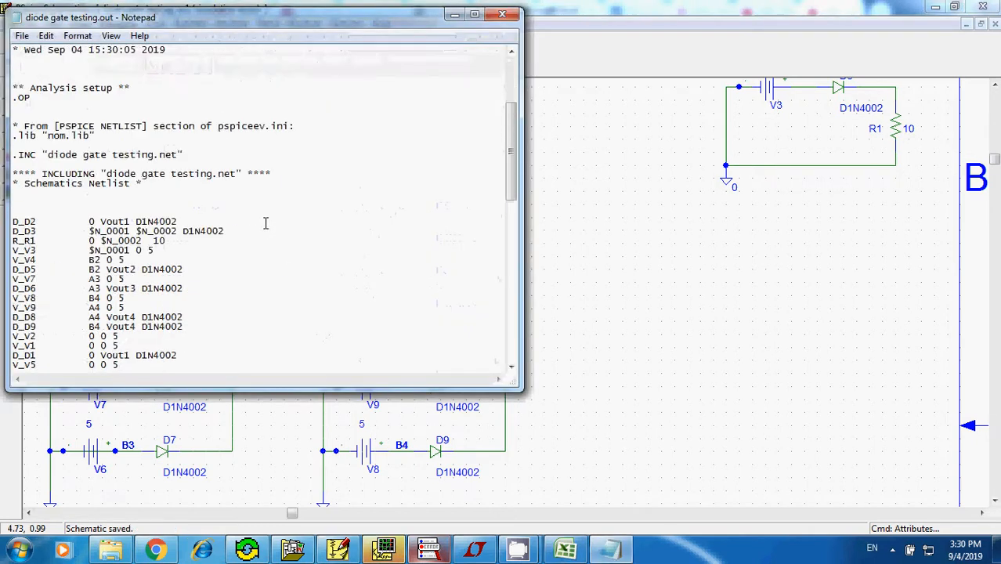
{"action": "scroll", "coordinate": [265, 226], "scroll_direction": "down", "scroll_amount": 12}
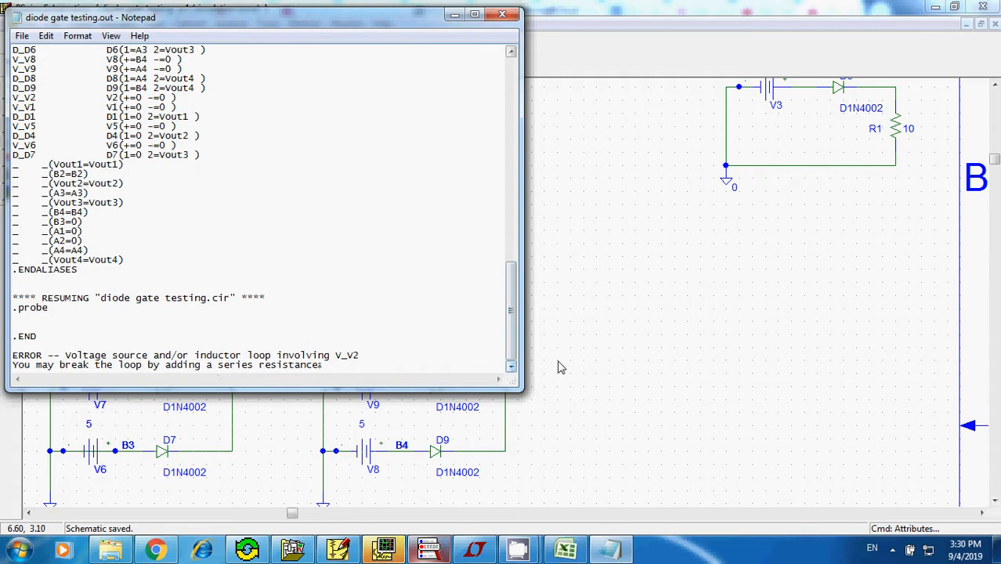
{"action": "left_click", "coordinate": [619, 249]}
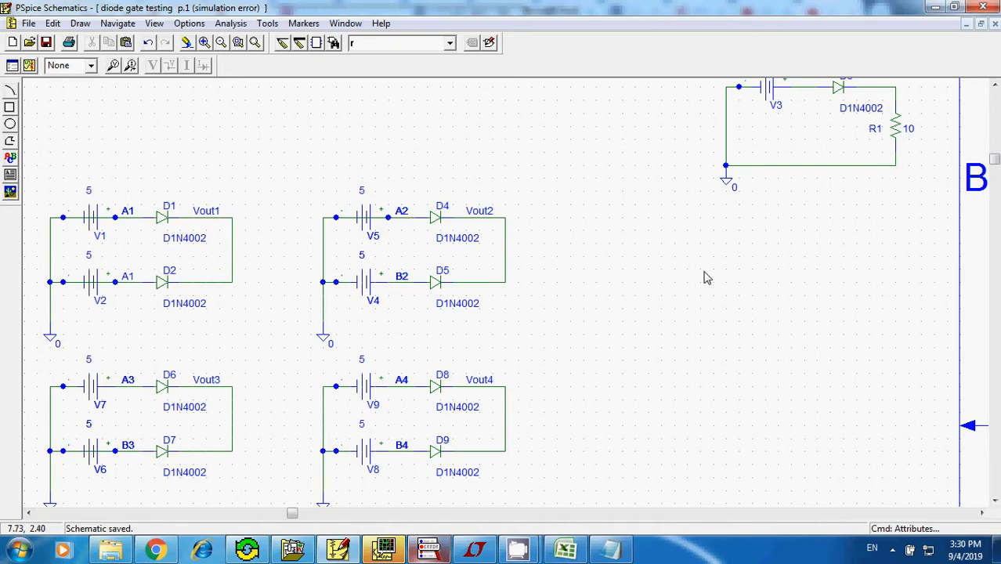
Place a vertical resistor R in the empty area beside the second gate circuit, with an AGND ground on its lower end
{"action": "key", "text": "ctrl+g"}
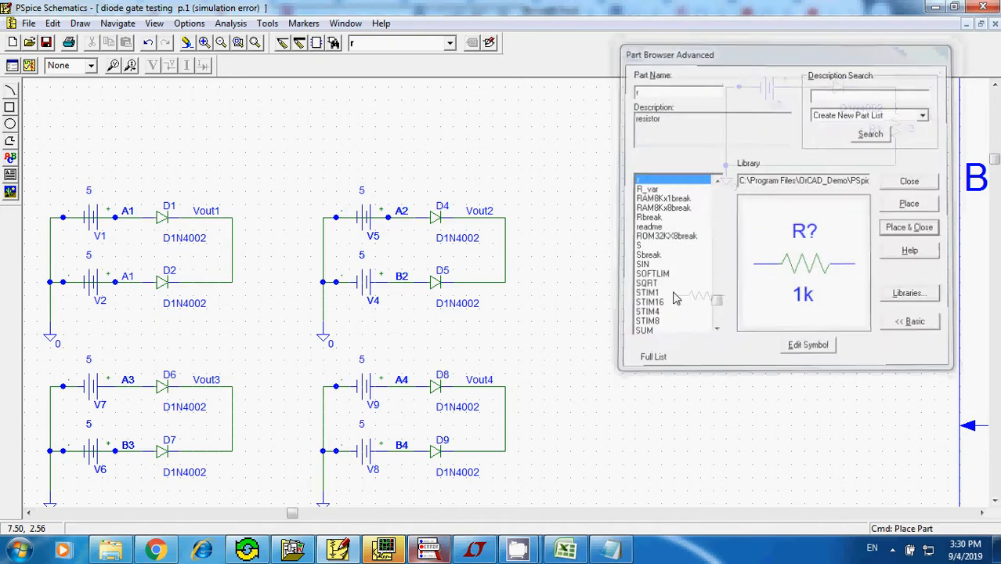
{"action": "key", "text": "Return"}
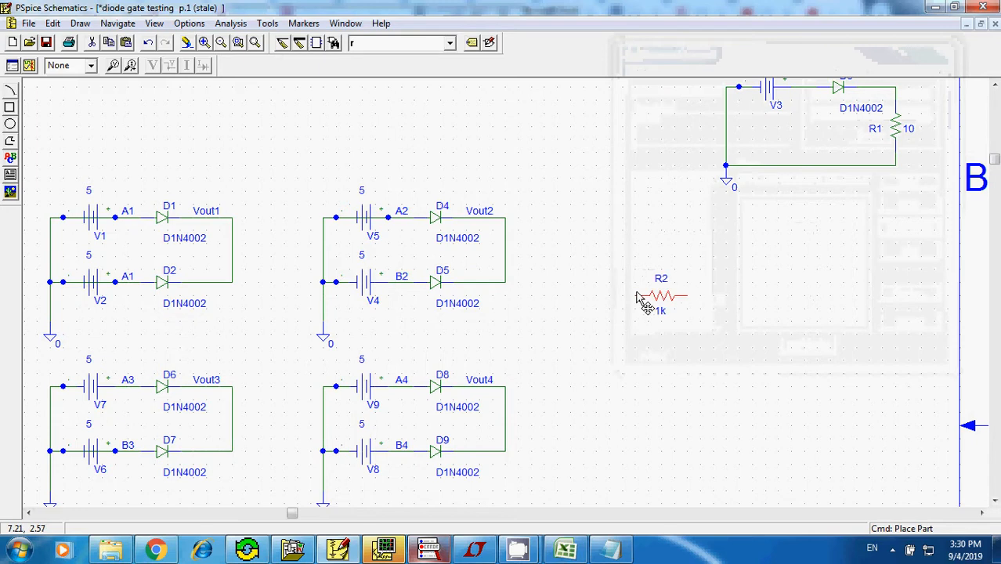
{"action": "key", "text": "ctrl+r"}
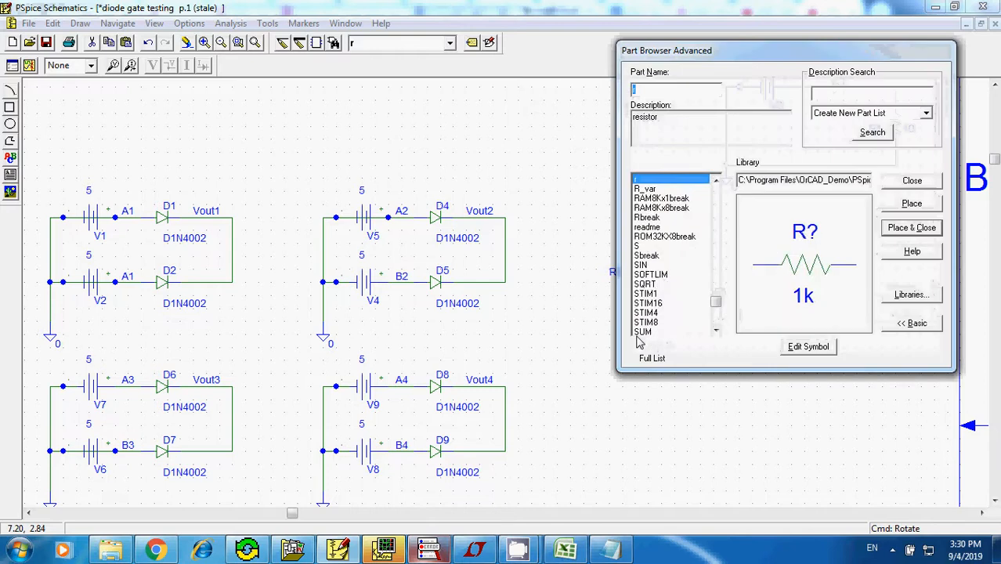
{"action": "type", "text": "agnd"}
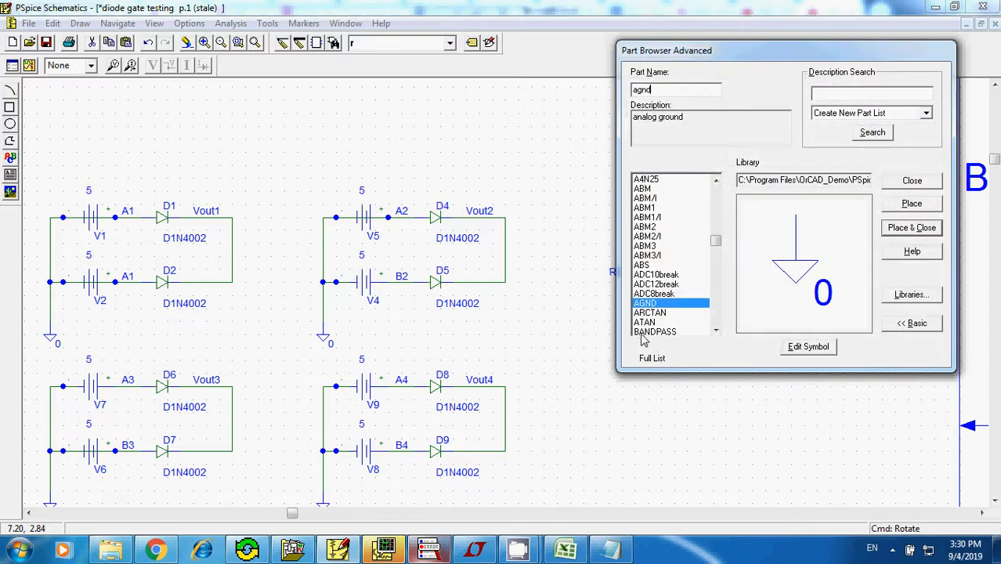
{"action": "key", "text": "Return"}
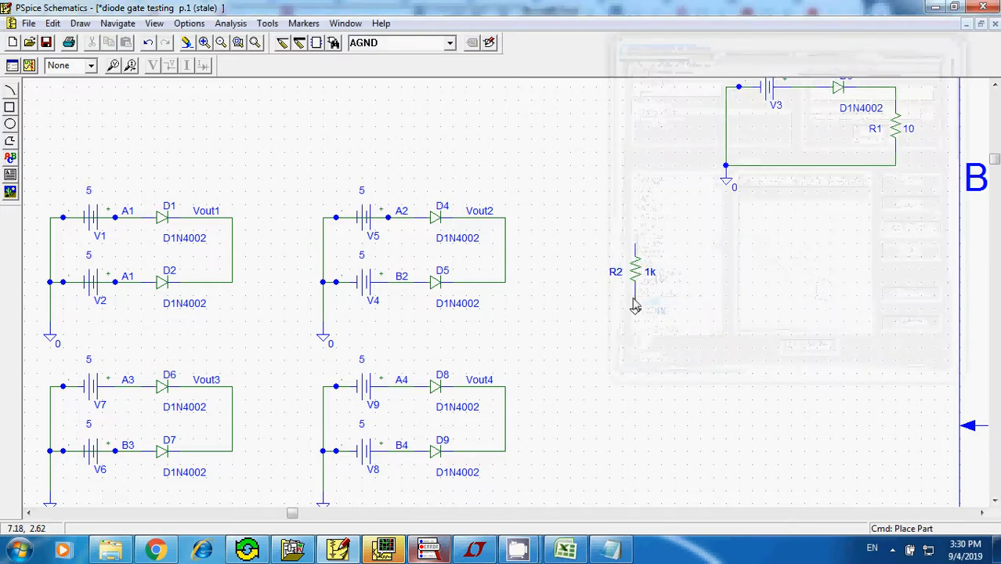
{"action": "left_click", "coordinate": [636, 304]}
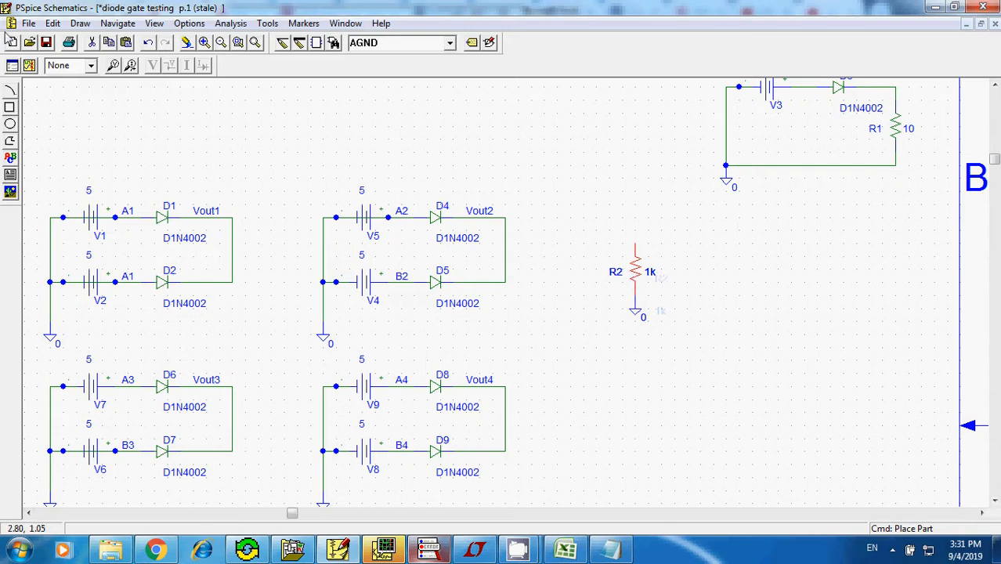
Set the value of the newly placed resistor R2 to 10 and move its ground symbol up against its lower end
{"action": "left_click", "coordinate": [52, 22]}
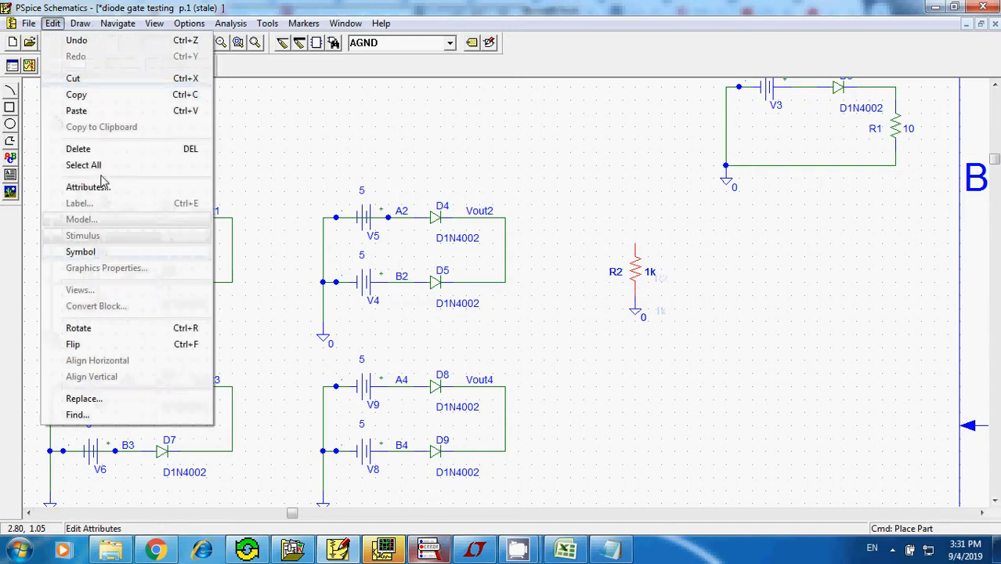
{"action": "left_click", "coordinate": [78, 187]}
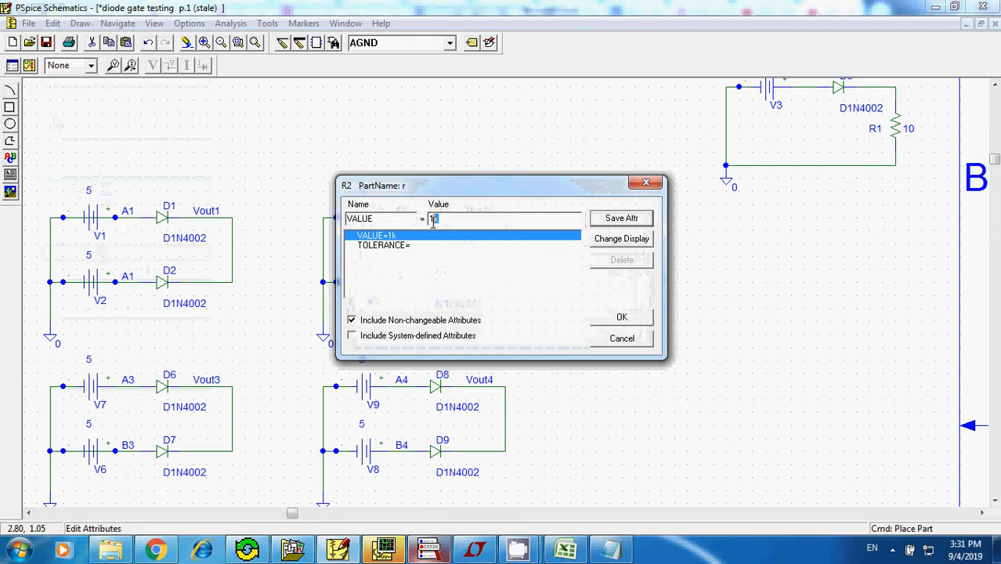
{"action": "key", "text": "BackSpace"}
{"action": "type", "text": "0"}
{"action": "left_click", "coordinate": [621, 220]}
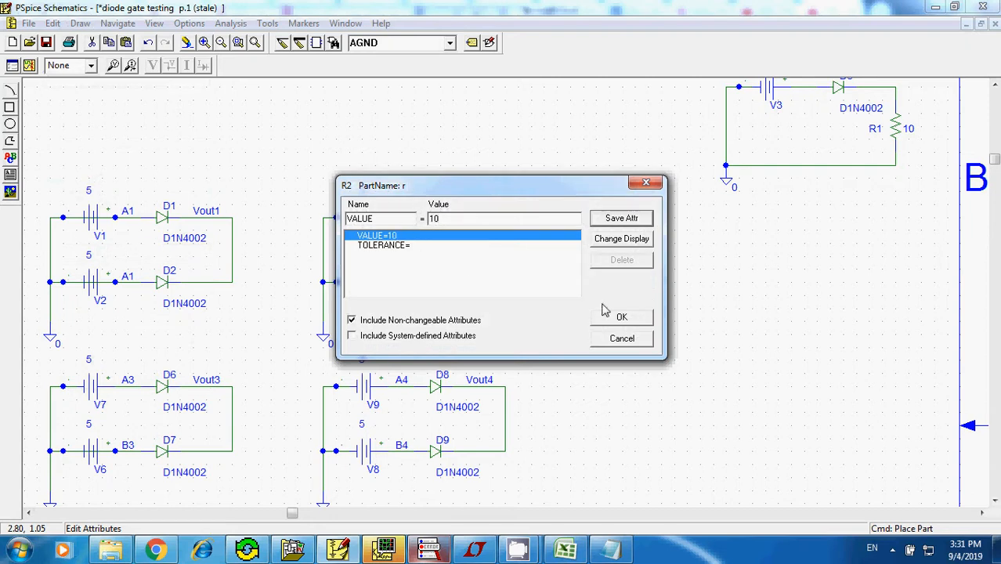
{"action": "left_click", "coordinate": [606, 321]}
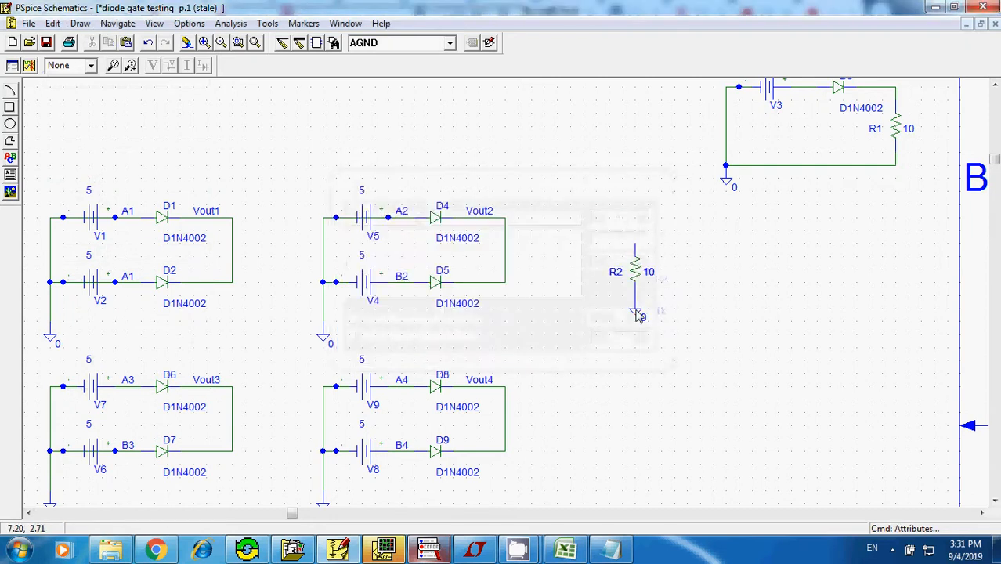
{"action": "left_click_drag", "start_coordinate": [636, 311], "coordinate": [633, 301]}
{"action": "left_click", "coordinate": [716, 287]}
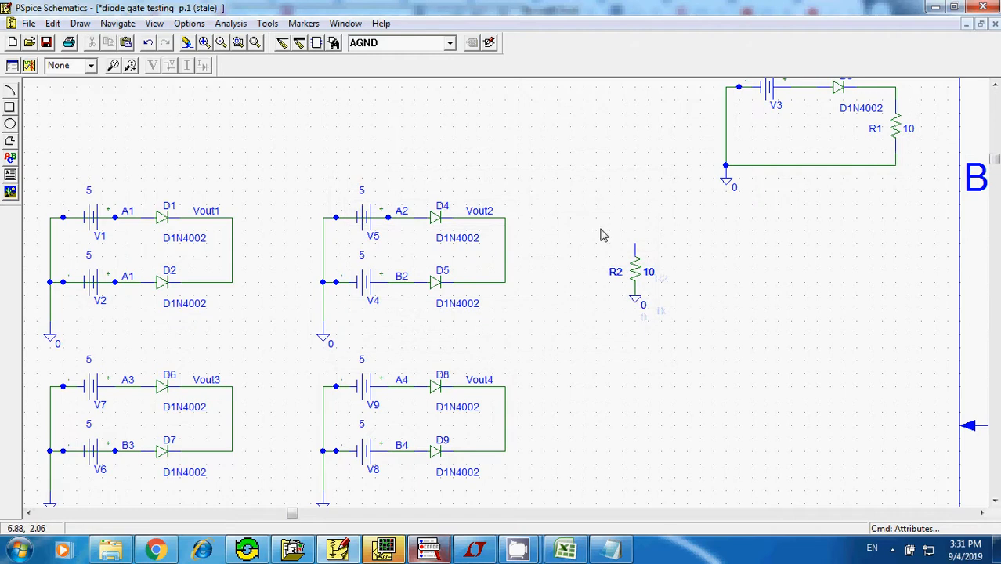
Move the 10 resistor with its ground to the output of the first gate circuit and paste copies at the other three gate outputs
{"action": "left_click_drag", "start_coordinate": [602, 230], "coordinate": [273, 365]}
{"action": "key", "text": "ctrl+c"}
{"action": "key", "text": "ctrl+v"}
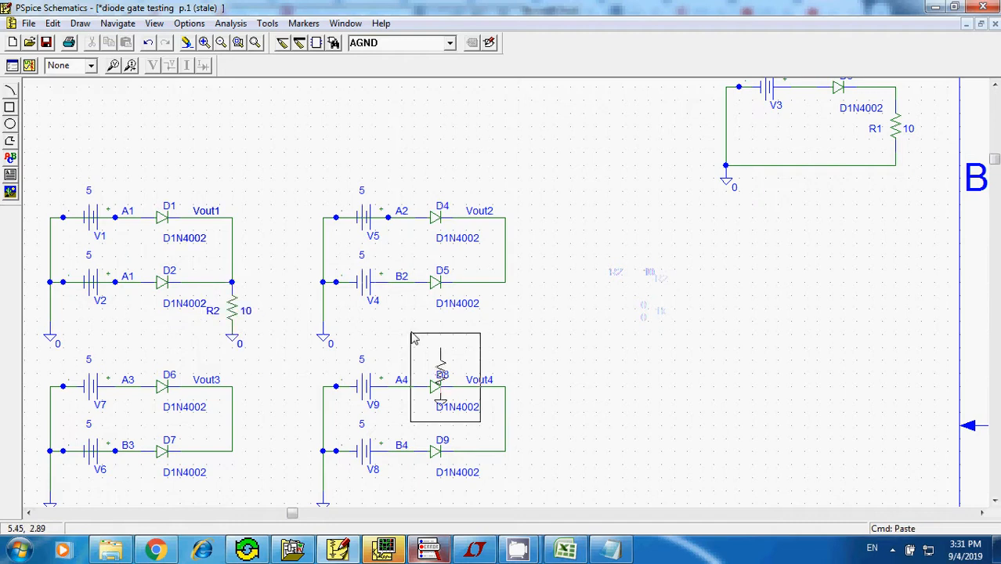
{"action": "left_click", "coordinate": [480, 283]}
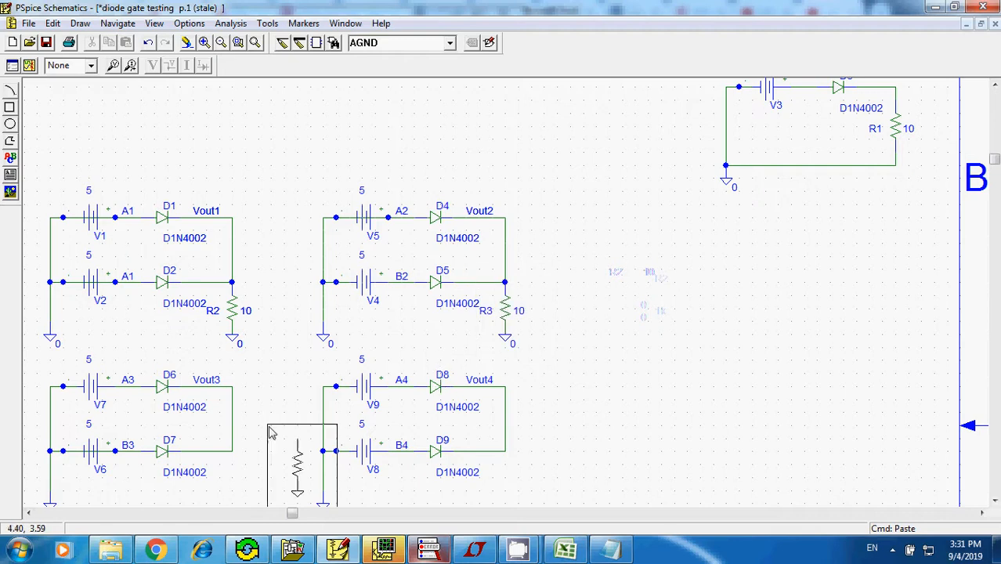
{"action": "left_click", "coordinate": [205, 450]}
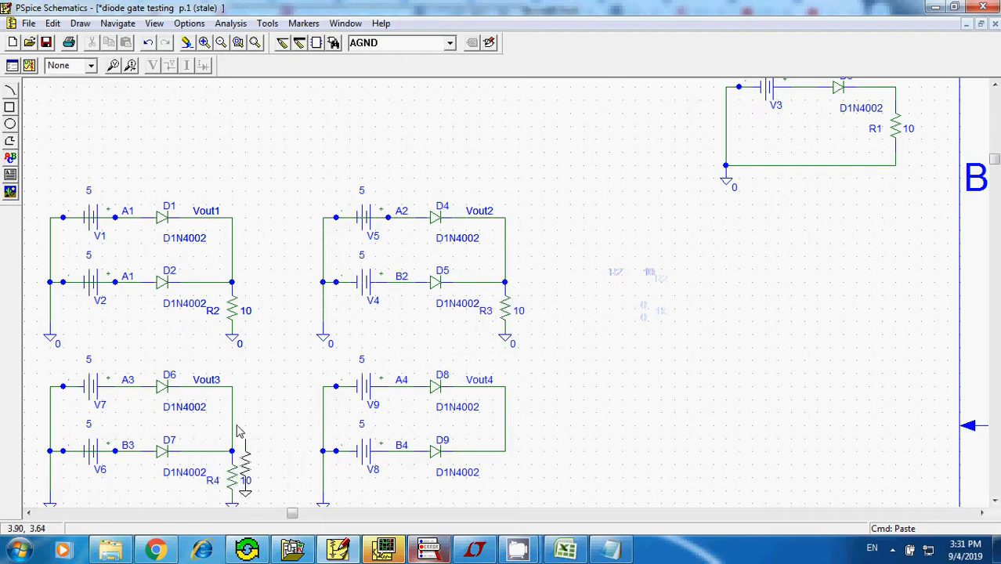
{"action": "left_click", "coordinate": [480, 431]}
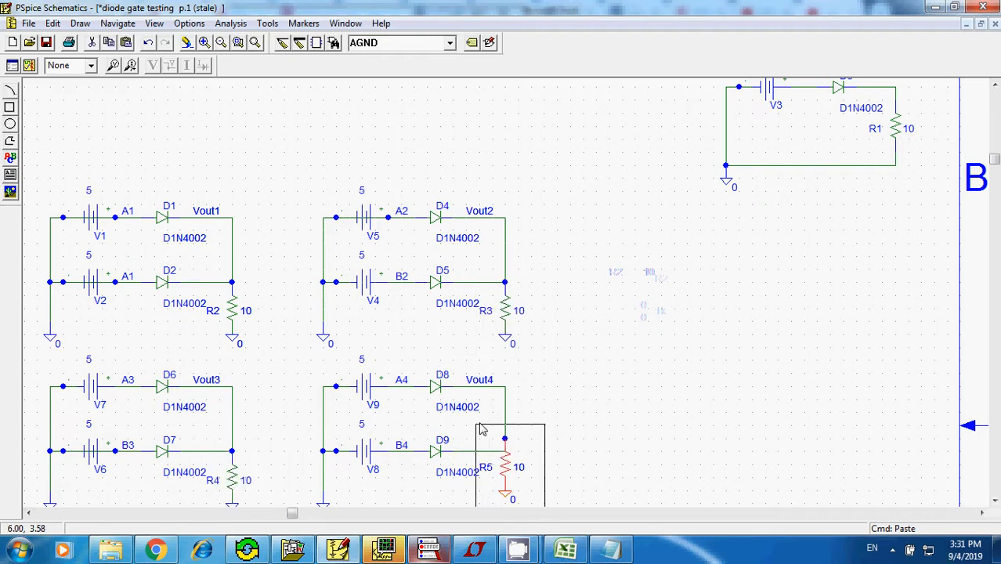
{"action": "left_click", "coordinate": [599, 375]}
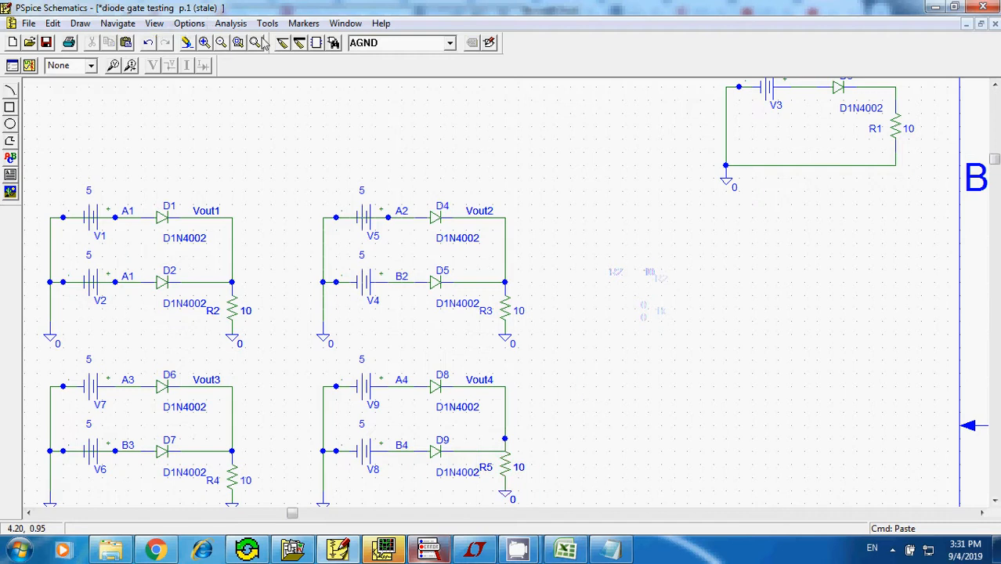
Simulate the schematic with the load resistors, read the output file through to its end, and return to the schematic
{"action": "left_click", "coordinate": [230, 23]}
{"action": "left_click", "coordinate": [253, 127]}
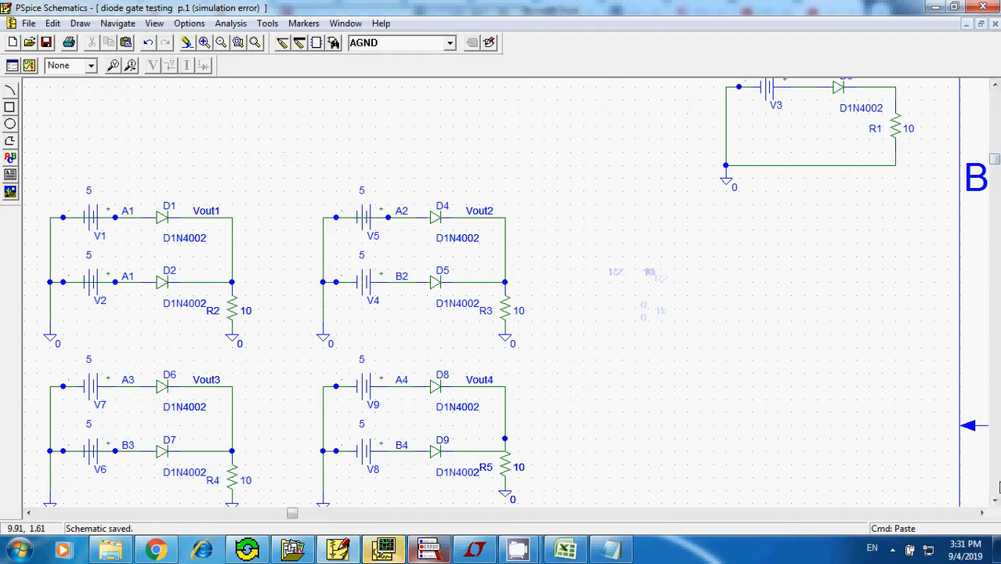
{"action": "left_click", "coordinate": [994, 500]}
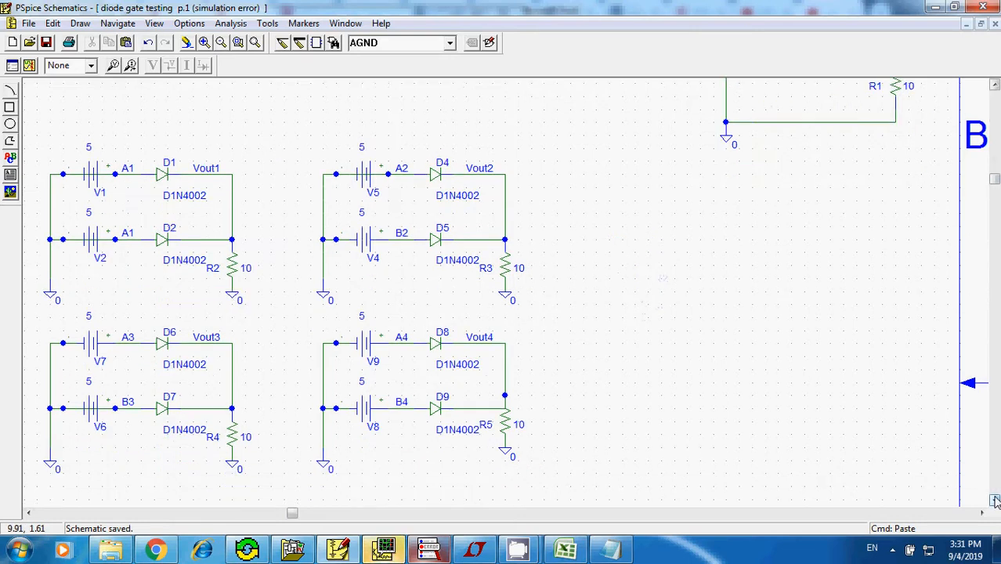
{"action": "left_click", "coordinate": [994, 500]}
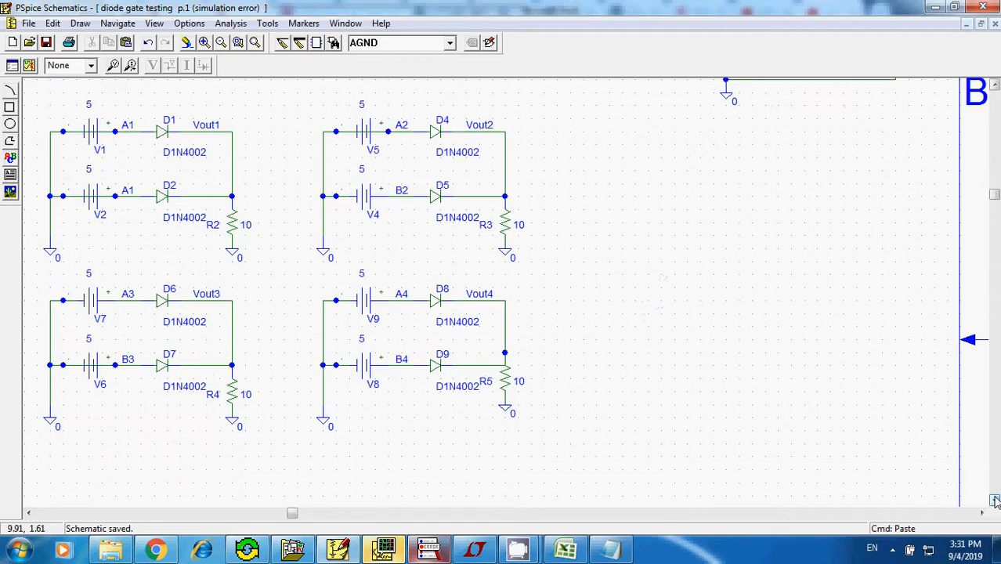
{"action": "left_click", "coordinate": [232, 22]}
{"action": "left_click", "coordinate": [286, 206]}
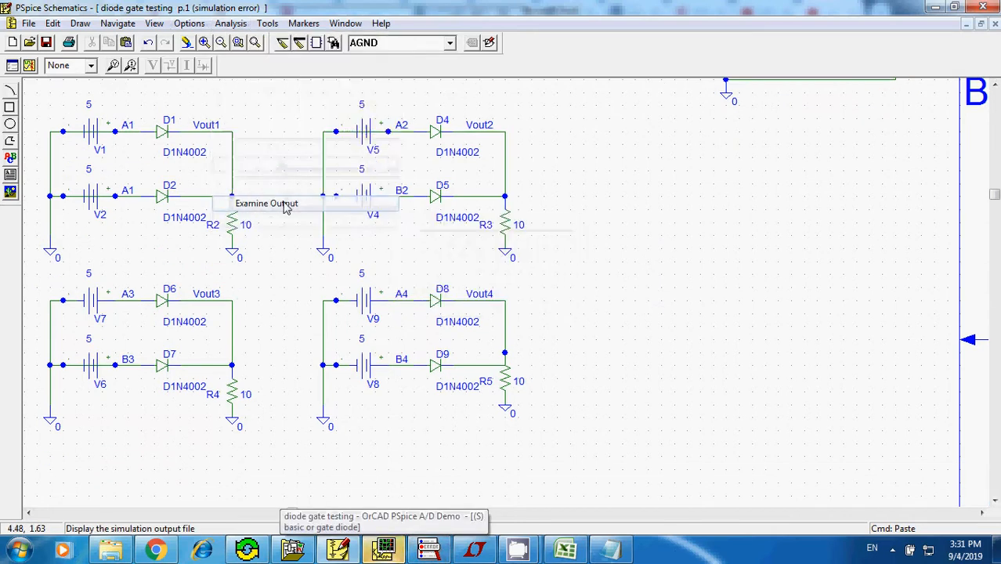
{"action": "scroll", "coordinate": [333, 215], "scroll_direction": "down", "scroll_amount": 10}
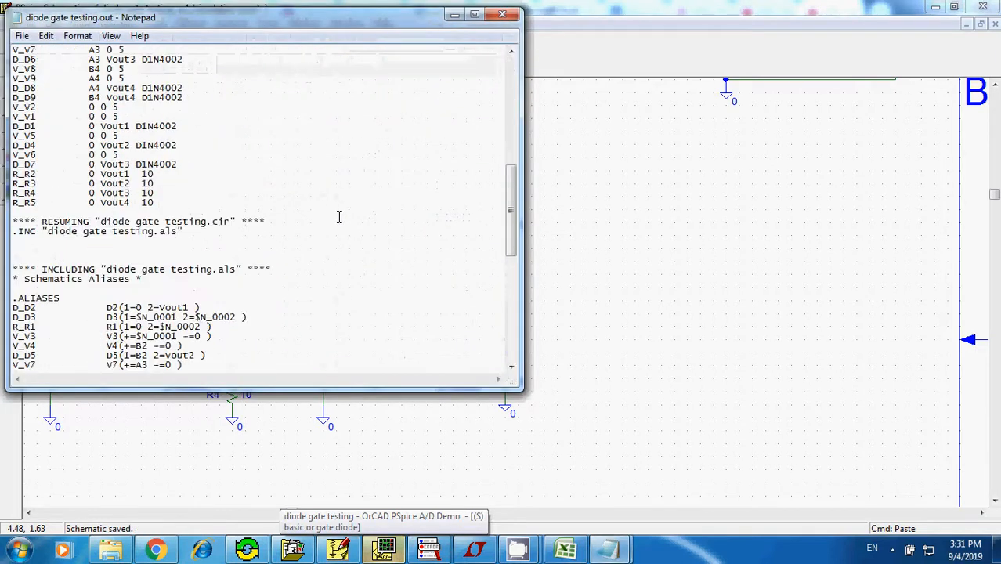
{"action": "scroll", "coordinate": [340, 222], "scroll_direction": "down", "scroll_amount": 12}
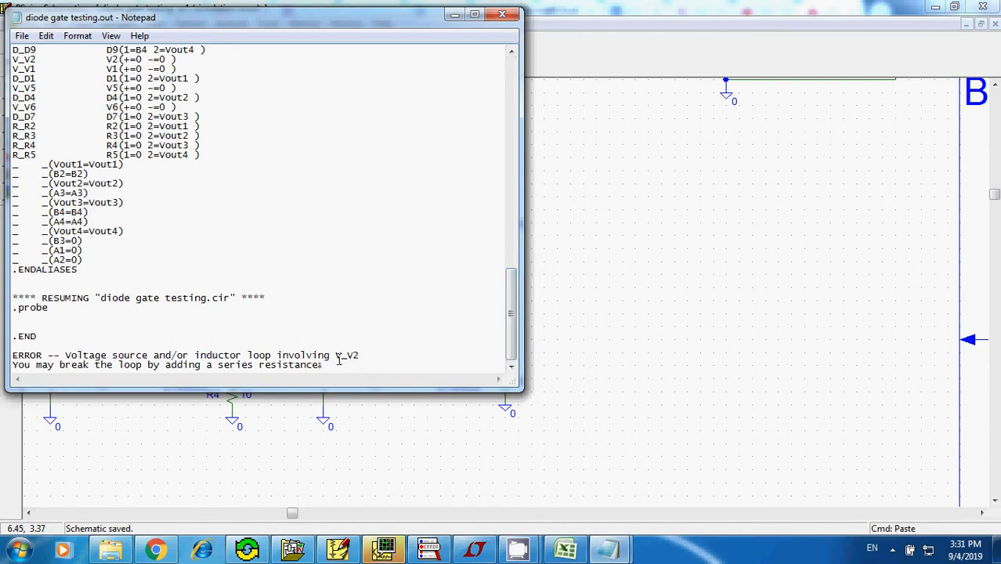
{"action": "left_click", "coordinate": [610, 327]}
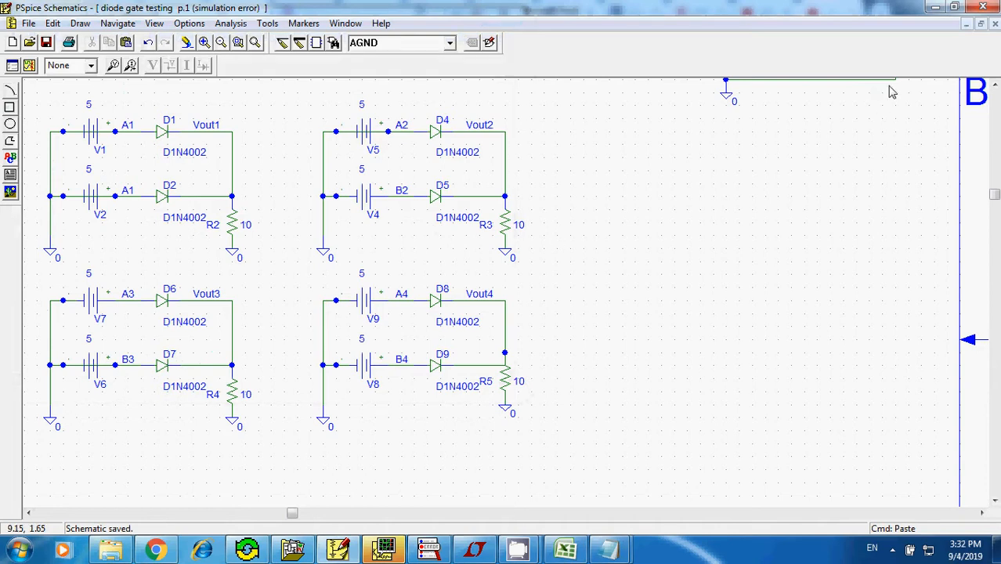
{"action": "left_click", "coordinate": [995, 85]}
{"action": "left_click", "coordinate": [995, 84]}
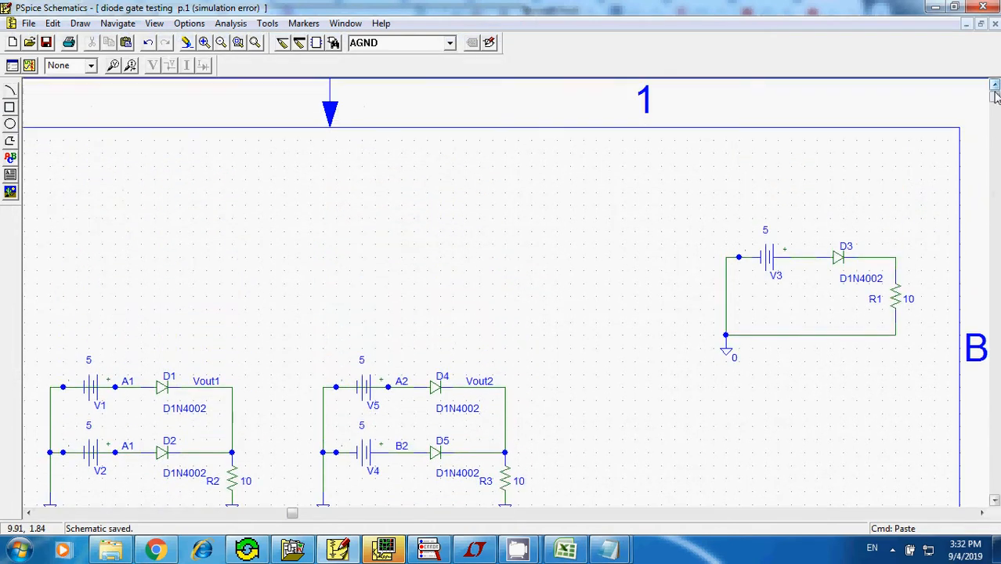
{"action": "left_click", "coordinate": [995, 375]}
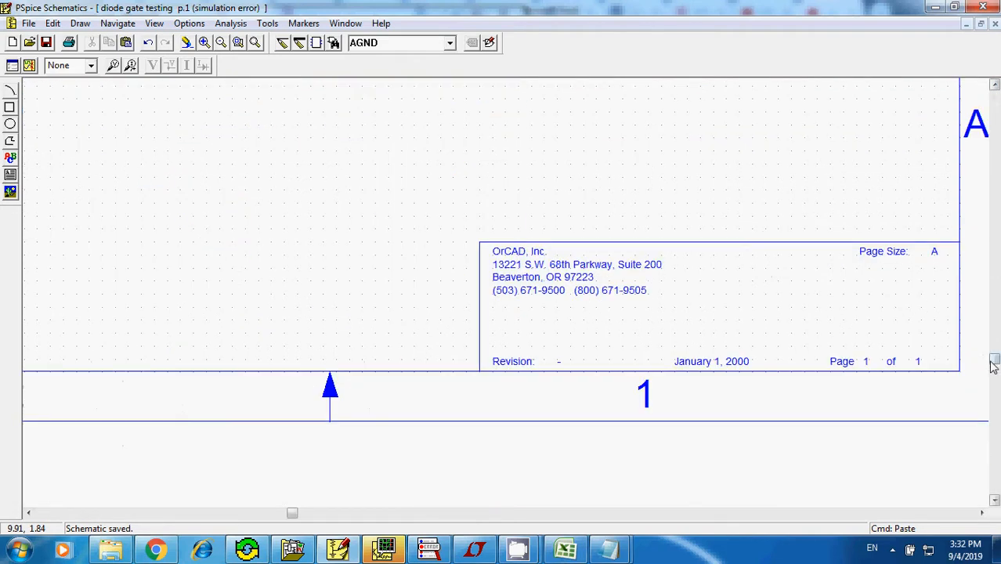
{"action": "left_click_drag", "start_coordinate": [993, 364], "coordinate": [993, 182]}
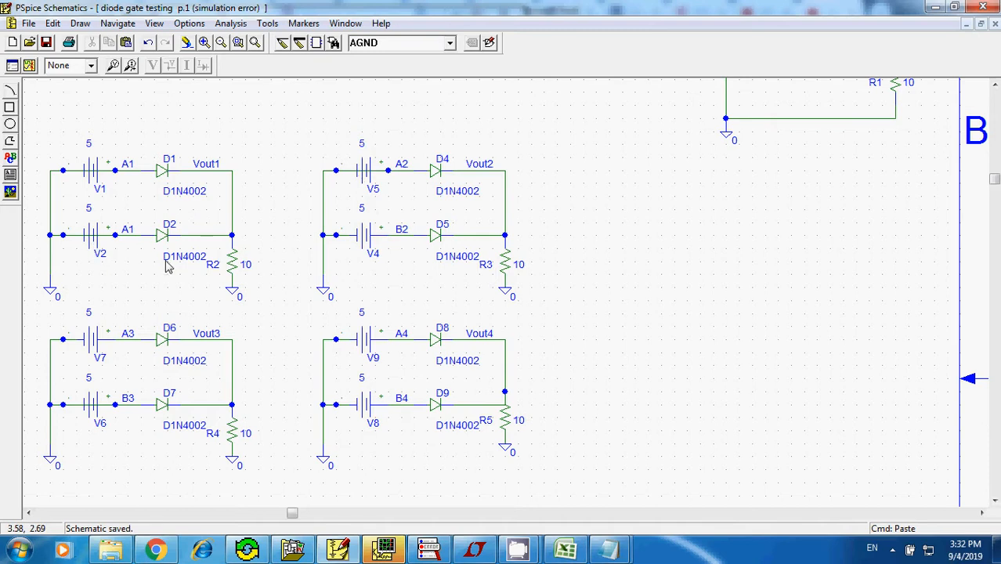
Replace battery V2 and the wire running across it in the first gate circuit with a direct wire from the ground line to D2's input
{"action": "left_click", "coordinate": [91, 243]}
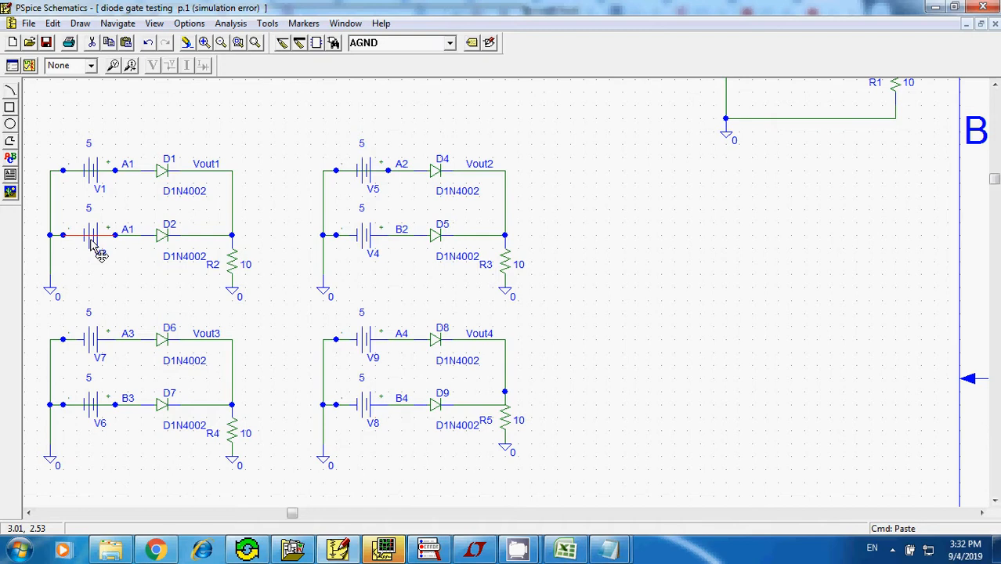
{"action": "key", "text": "Delete"}
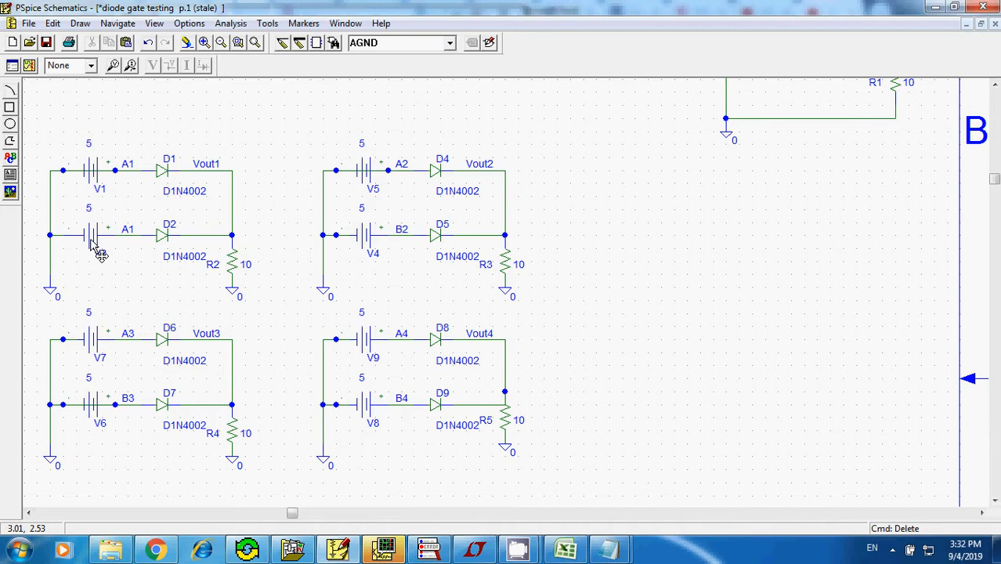
{"action": "left_click", "coordinate": [101, 255]}
{"action": "key", "text": "Delete"}
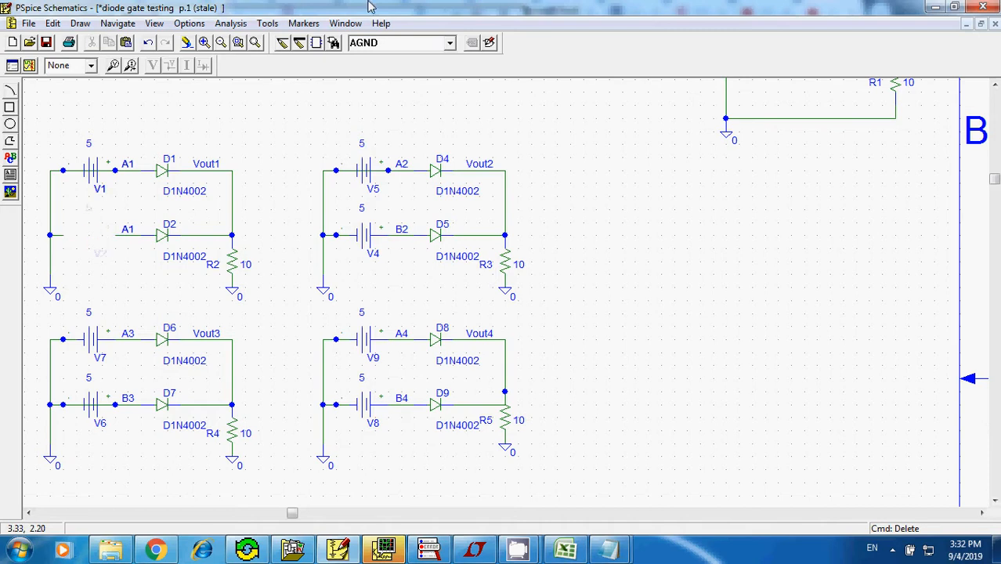
{"action": "key", "text": "ctrl+w"}
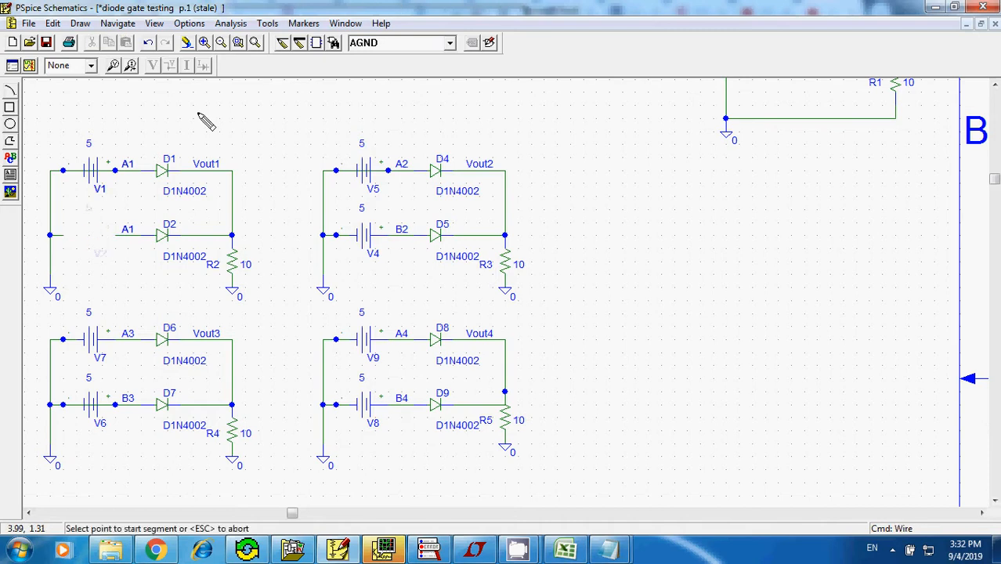
{"action": "left_click", "coordinate": [63, 235]}
{"action": "double_click", "coordinate": [117, 235]}
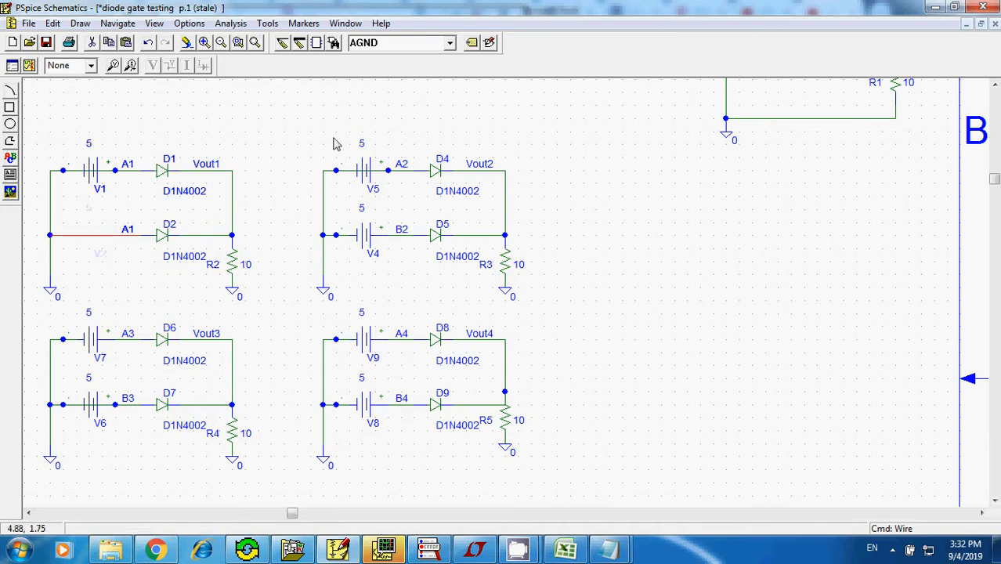
{"action": "left_click", "coordinate": [290, 138]}
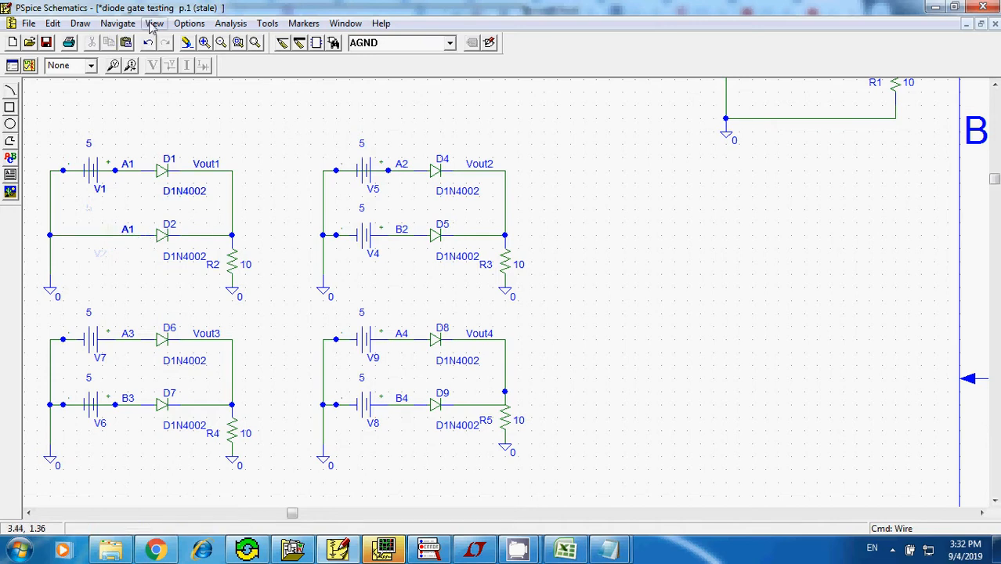
Simulate the schematic without V2, check the end of the new output file for errors, and return to the schematic
{"action": "left_click", "coordinate": [231, 22]}
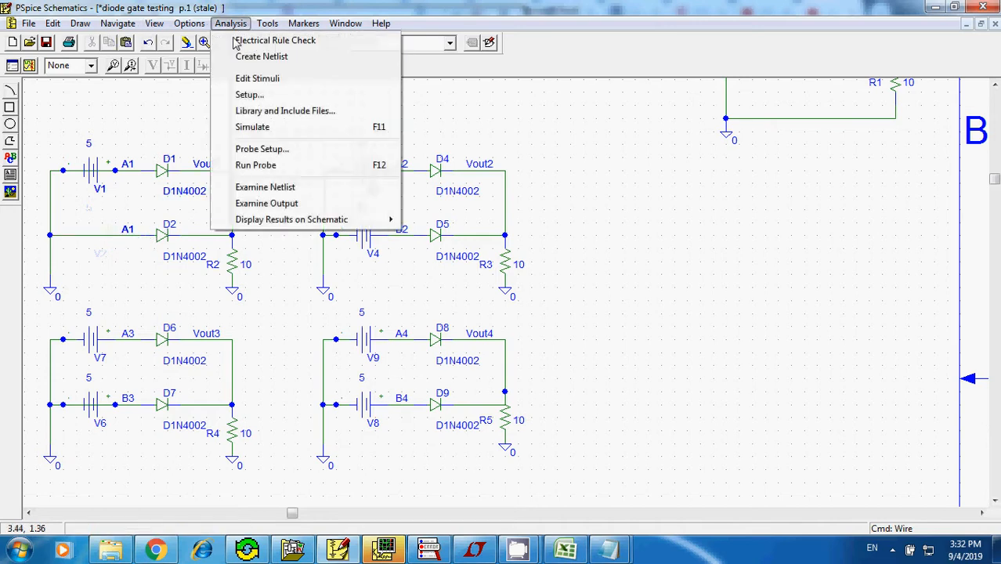
{"action": "left_click", "coordinate": [253, 128]}
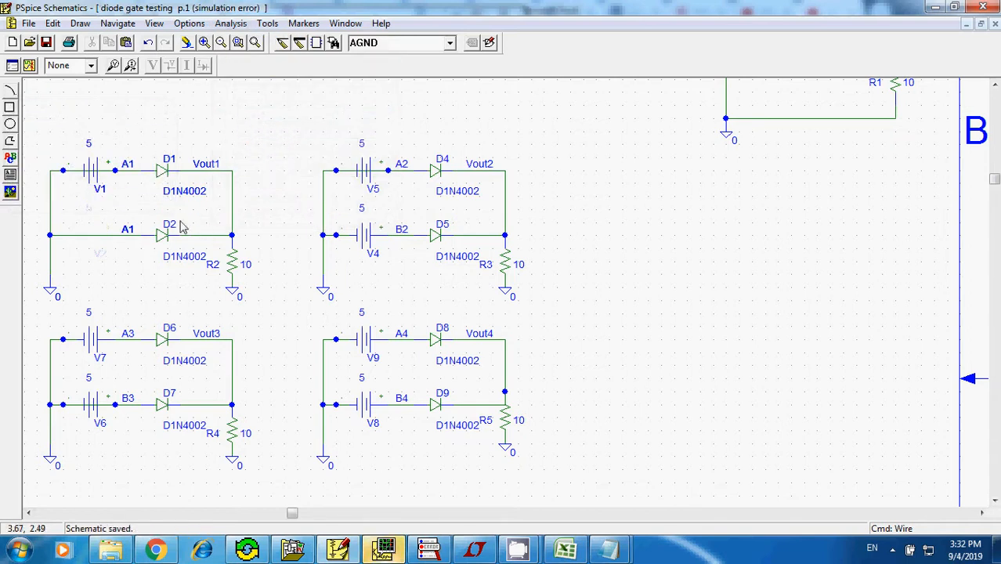
{"action": "left_click", "coordinate": [230, 22]}
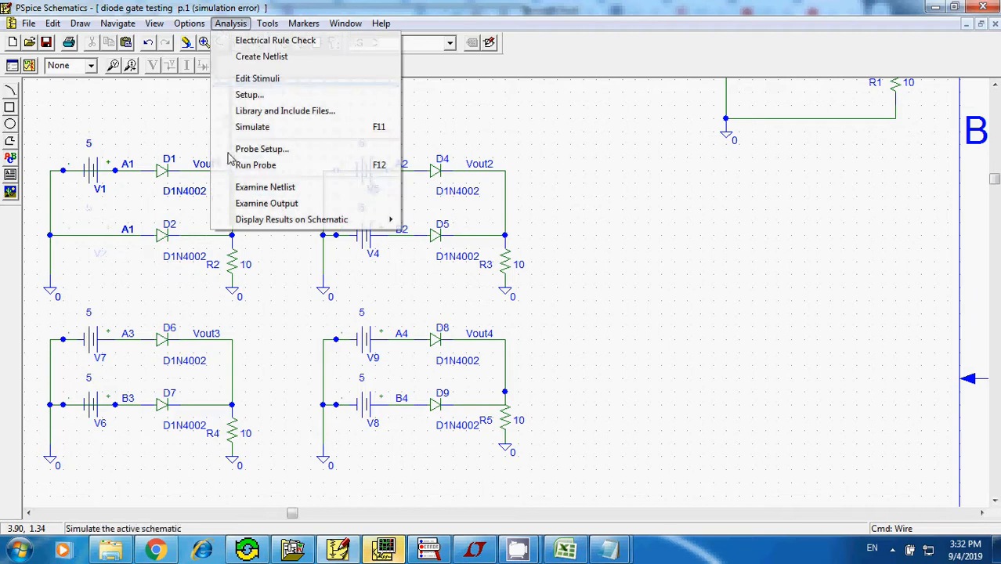
{"action": "left_click", "coordinate": [244, 205]}
{"action": "scroll", "coordinate": [435, 288], "scroll_direction": "down", "scroll_amount": 10}
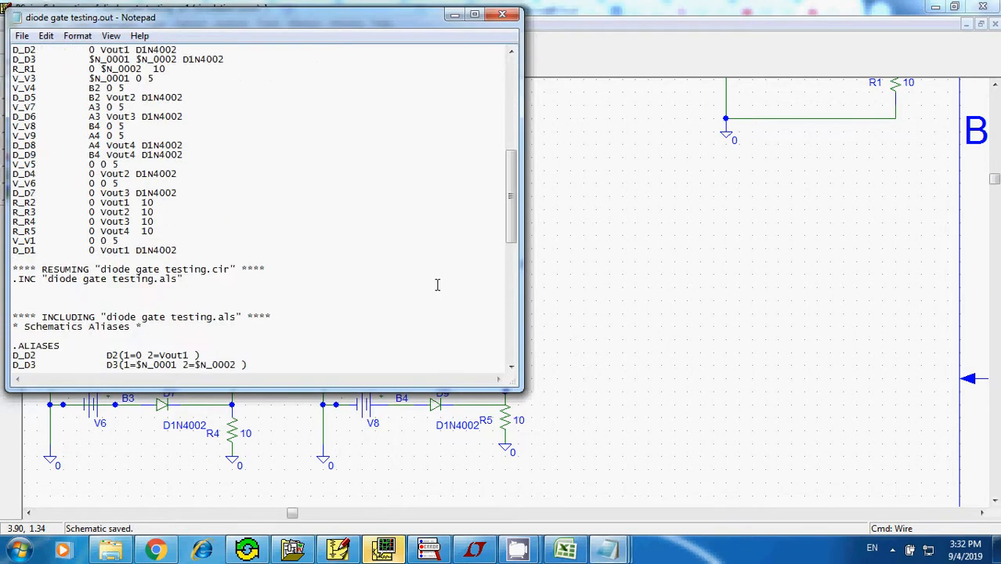
{"action": "scroll", "coordinate": [437, 289], "scroll_direction": "down", "scroll_amount": 14}
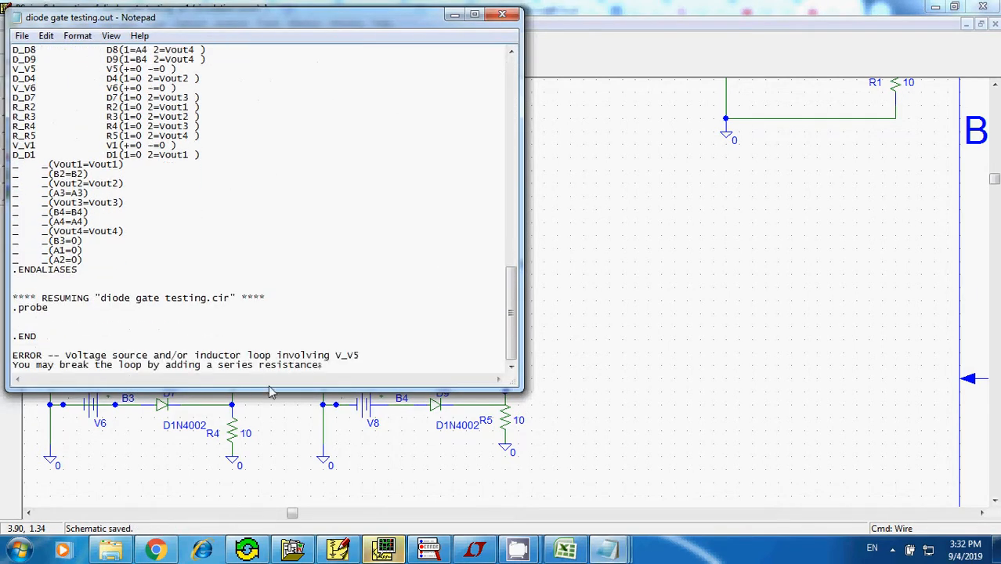
{"action": "left_click", "coordinate": [597, 338]}
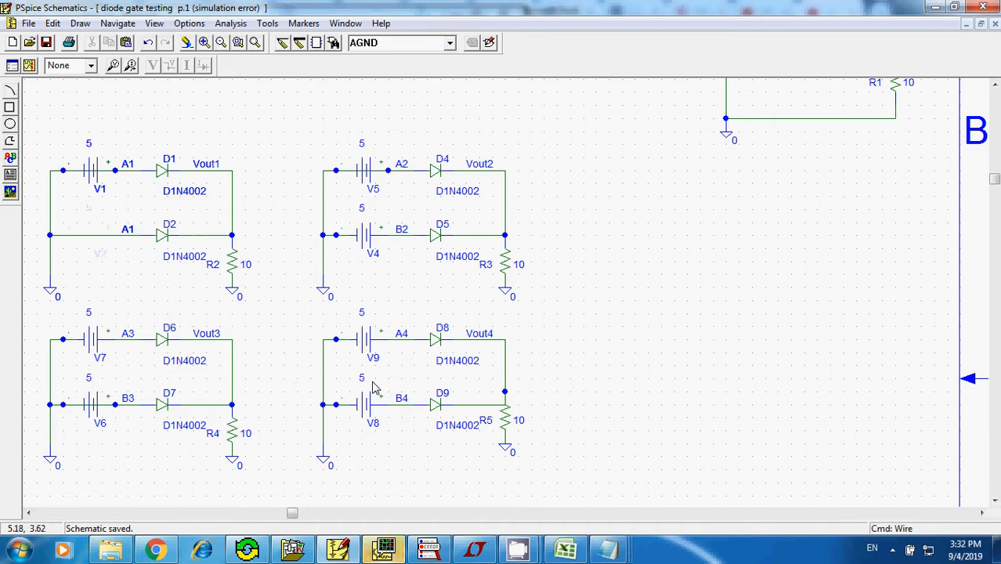
Replace battery V5 and the wire running across it in the second gate circuit with a direct wire from the ground line to D4's input
{"action": "left_click", "coordinate": [356, 178]}
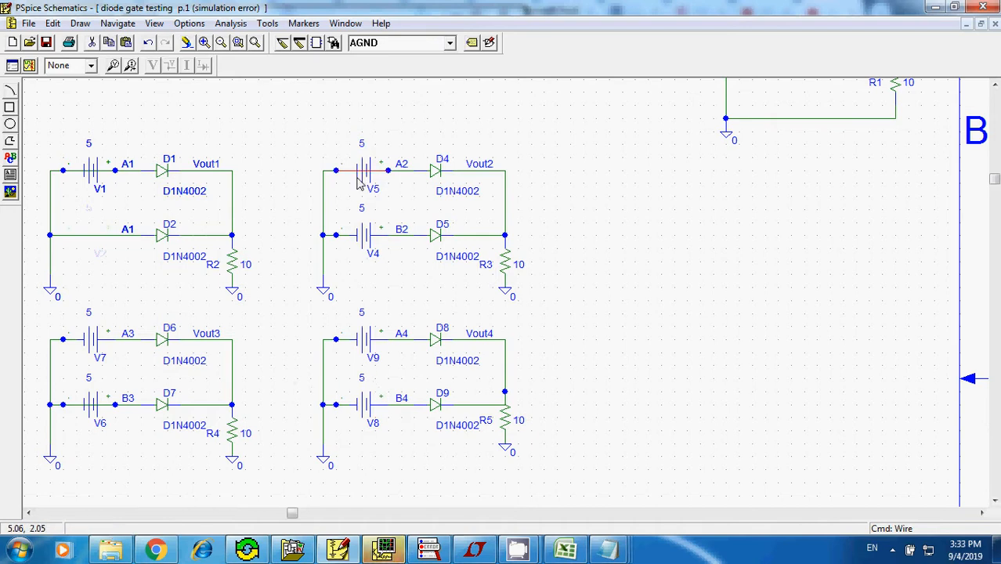
{"action": "key", "text": "Delete"}
{"action": "left_click", "coordinate": [362, 177]}
{"action": "key", "text": "Delete"}
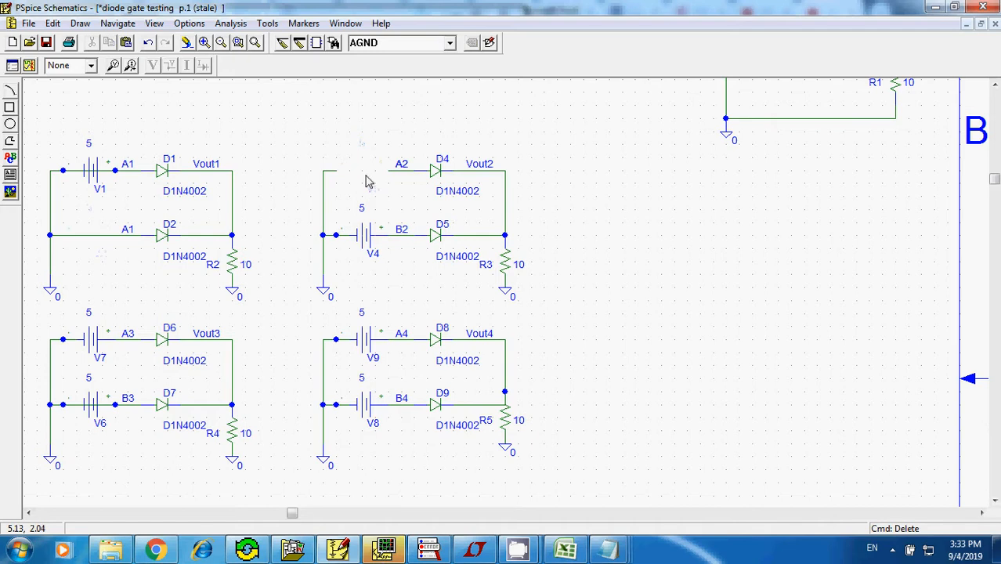
{"action": "key", "text": "ctrl+w"}
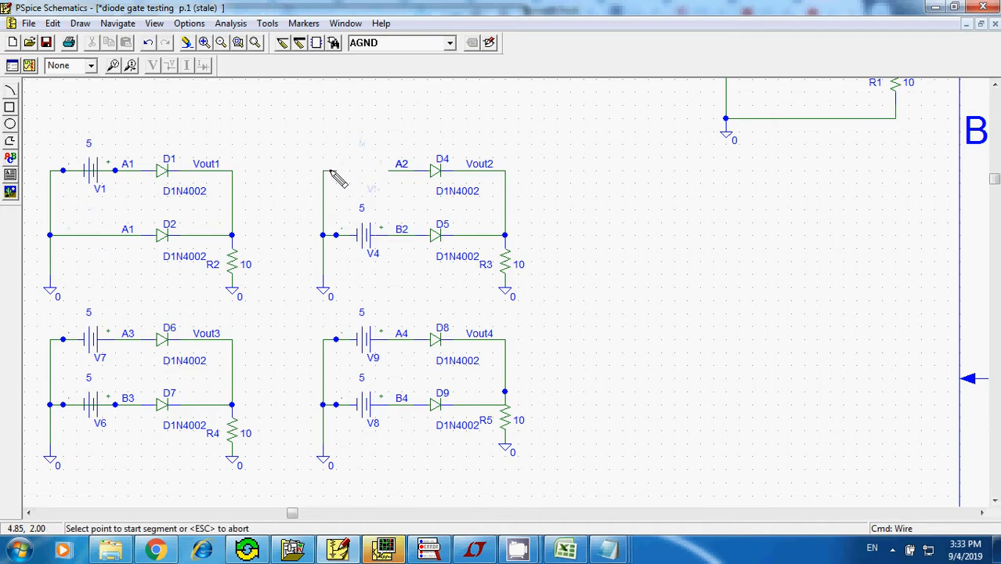
{"action": "left_click", "coordinate": [332, 171]}
{"action": "left_click", "coordinate": [387, 171]}
{"action": "left_click", "coordinate": [374, 133]}
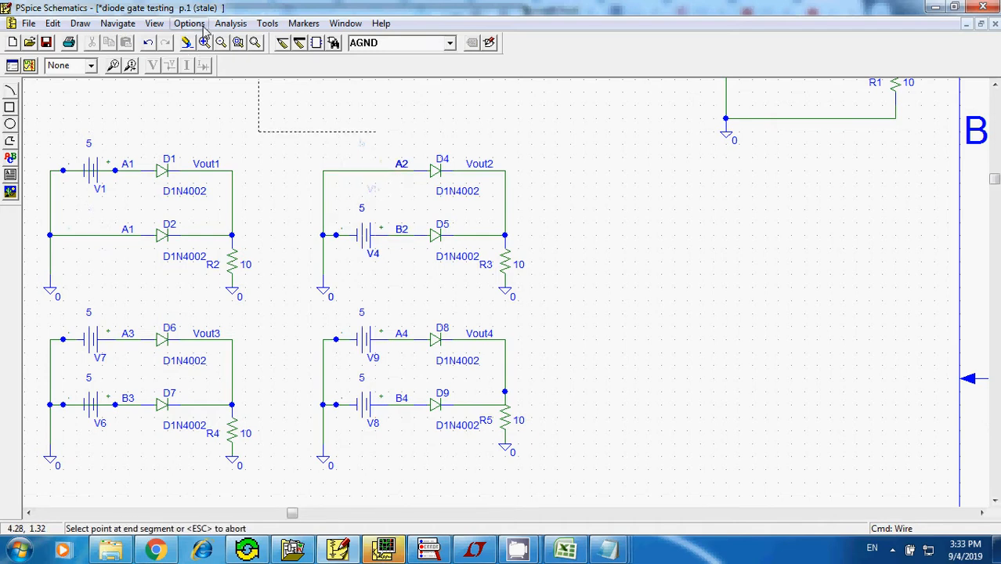
Simulate the schematic without V5, check the end of the output file for errors, and return to the schematic
{"action": "left_click", "coordinate": [230, 24]}
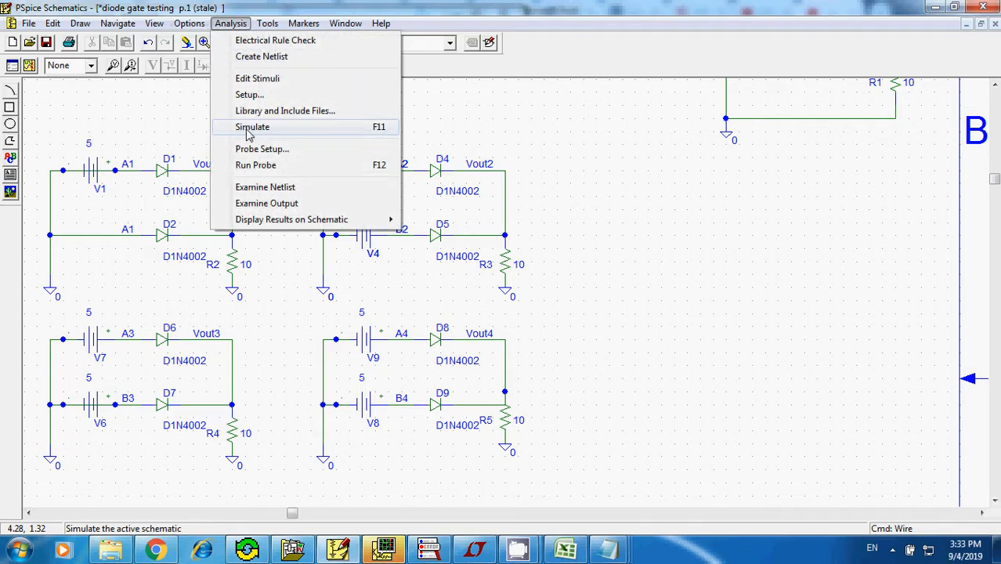
{"action": "left_click", "coordinate": [248, 135]}
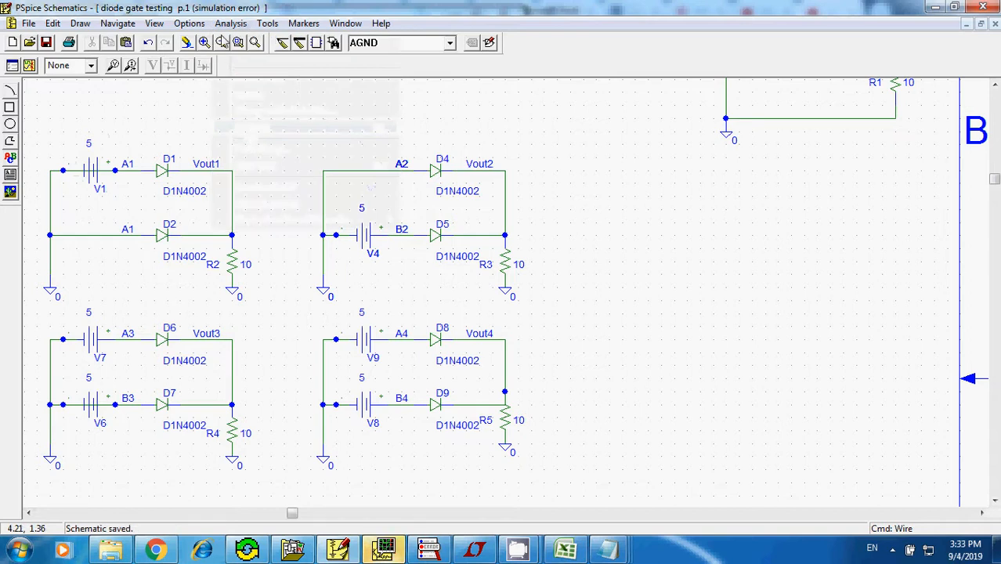
{"action": "left_click", "coordinate": [230, 23]}
{"action": "left_click", "coordinate": [243, 204]}
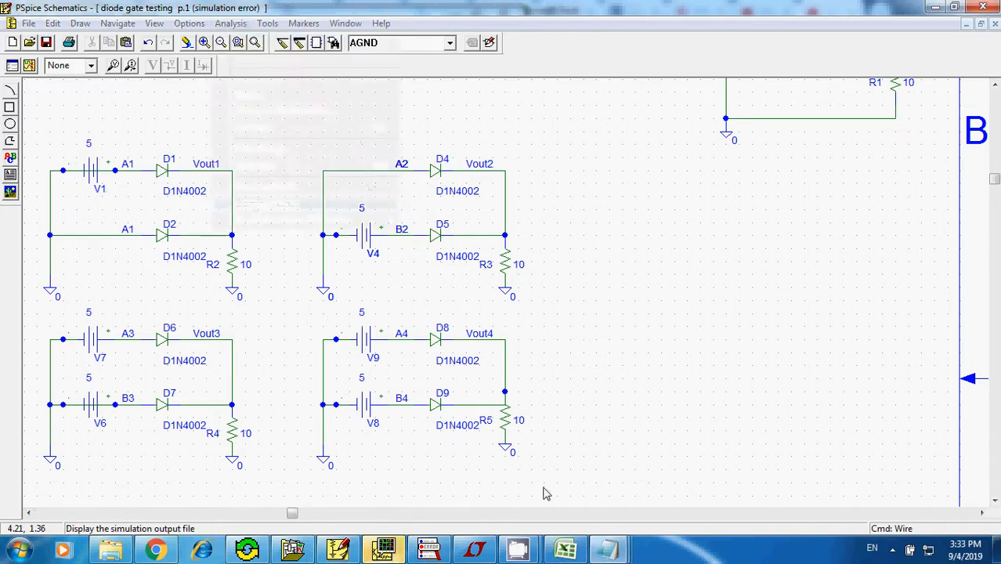
{"action": "scroll", "coordinate": [523, 462], "scroll_direction": "down", "scroll_amount": 20}
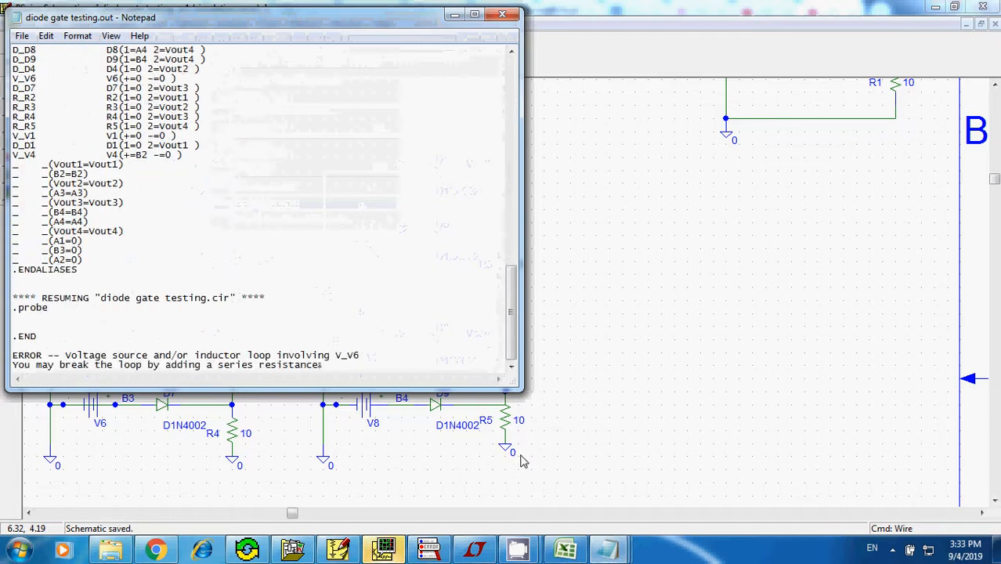
{"action": "left_click", "coordinate": [604, 281]}
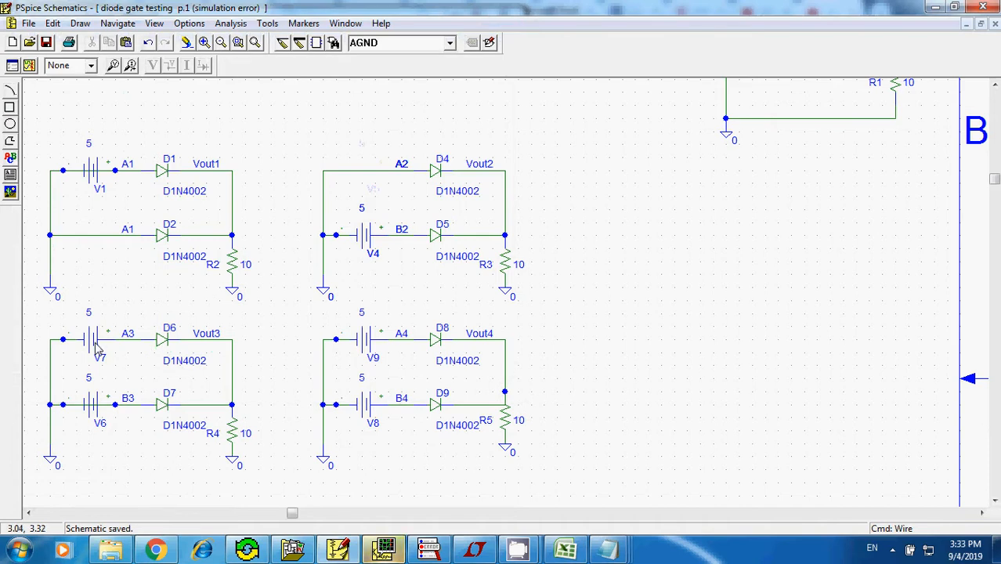
Replace battery V6 and the wire running across it in the third gate circuit with a direct wire to D7's input
{"action": "left_click", "coordinate": [90, 407]}
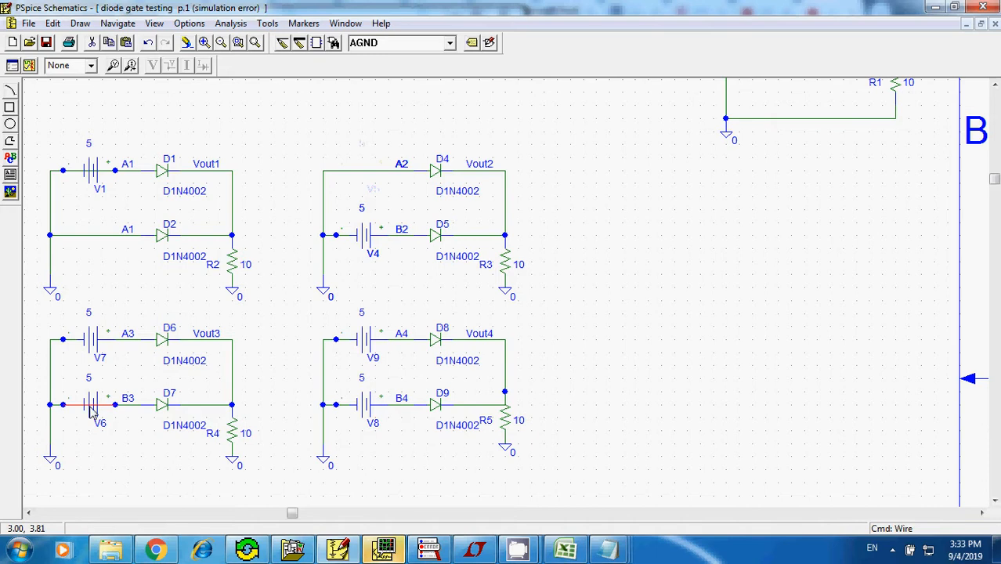
{"action": "key", "text": "Delete"}
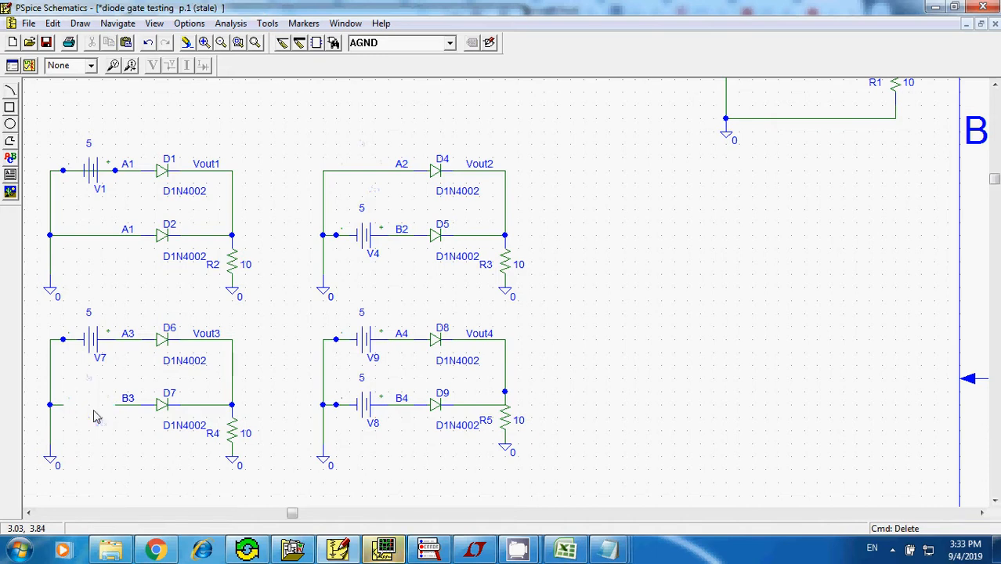
{"action": "key", "text": "ctrl+w"}
{"action": "left_click", "coordinate": [64, 405]}
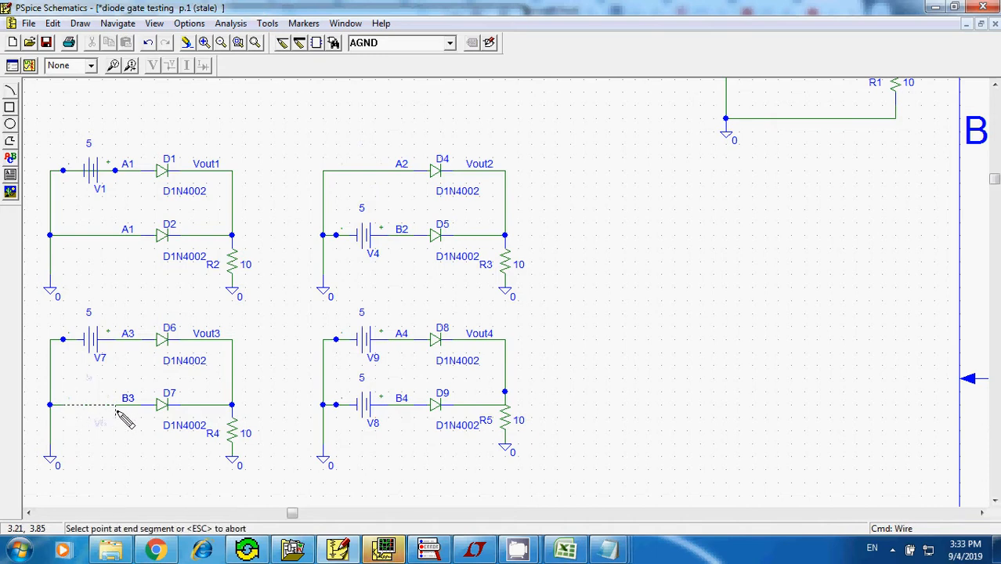
{"action": "double_click", "coordinate": [116, 412]}
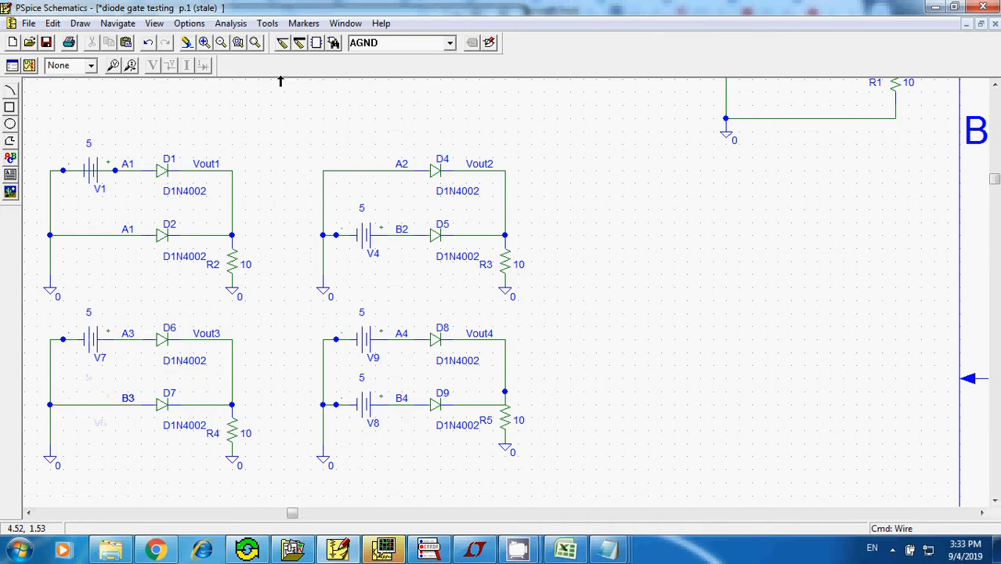
Simulate the schematic without V6, check the end of the output file for errors, and close the file
{"action": "left_click", "coordinate": [230, 23]}
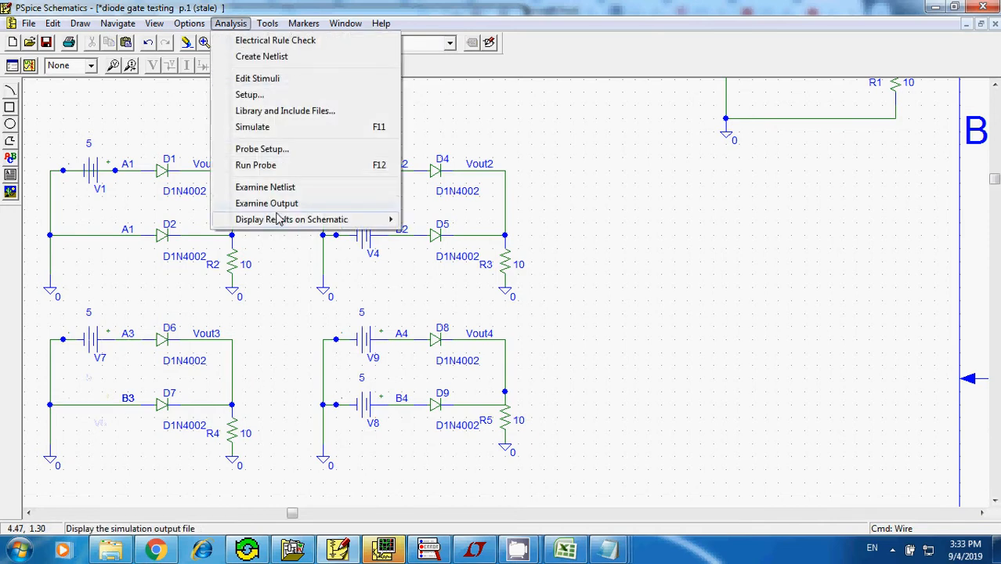
{"action": "mouse_move", "coordinate": [278, 220]}
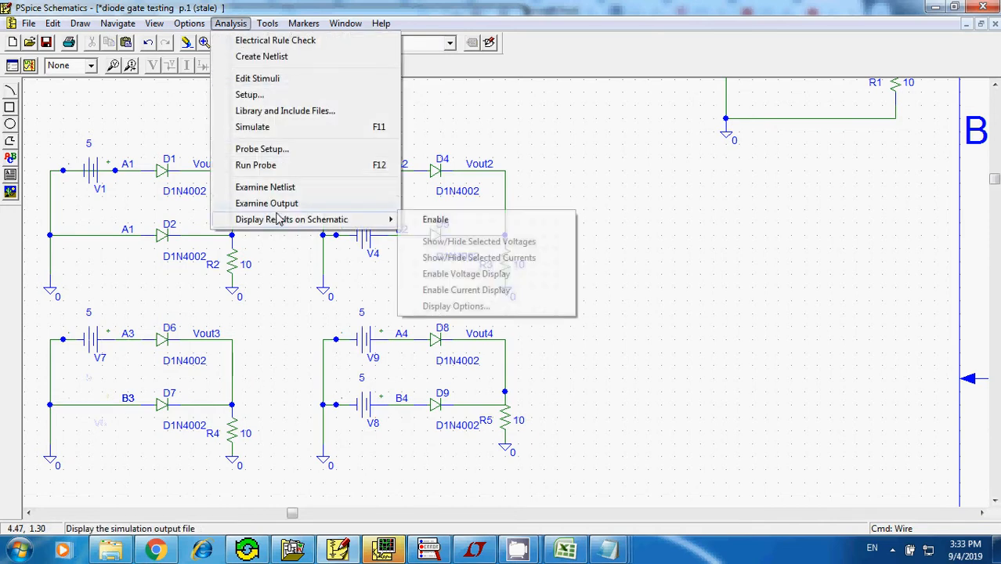
{"action": "left_click", "coordinate": [268, 131]}
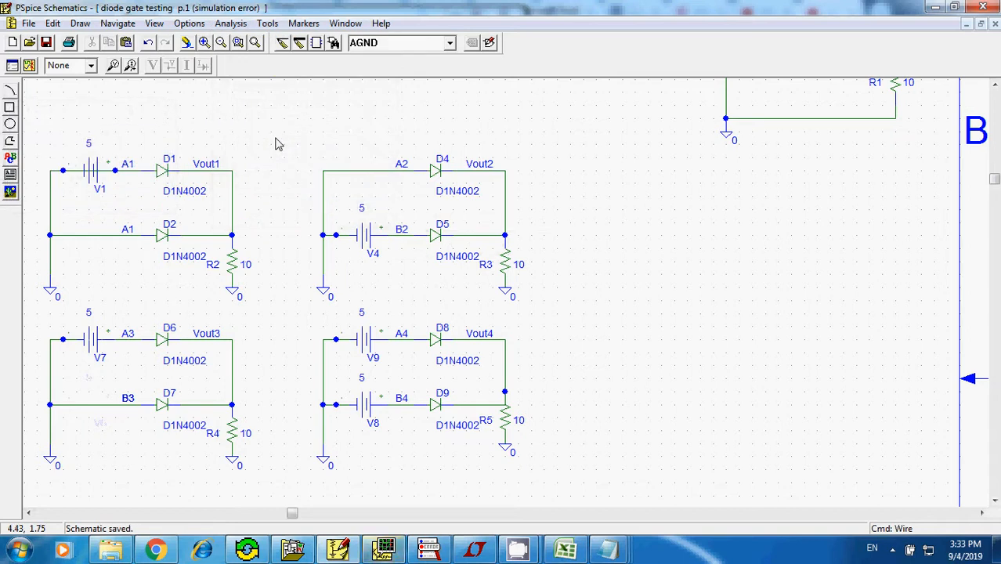
{"action": "left_click", "coordinate": [235, 24]}
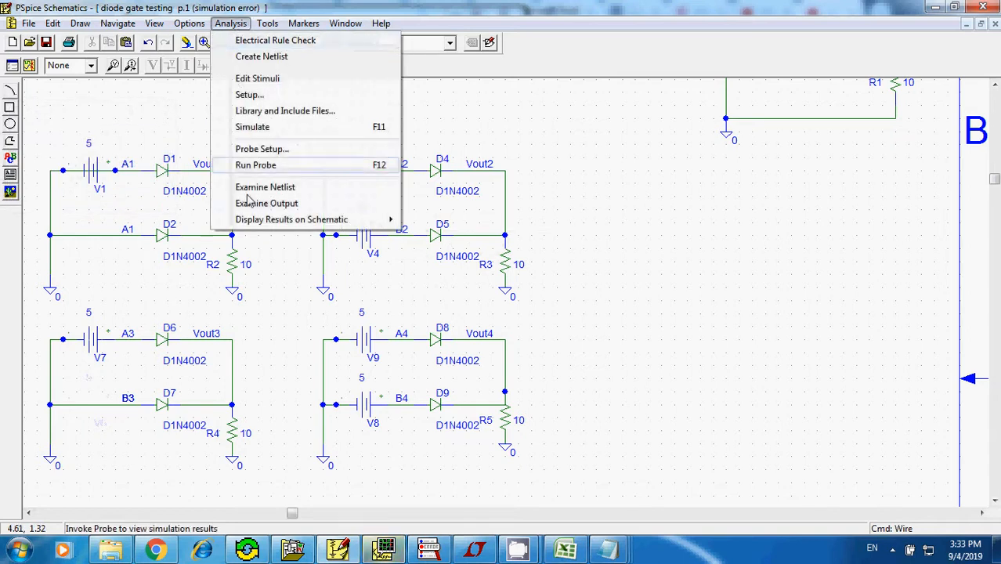
{"action": "left_click", "coordinate": [274, 202]}
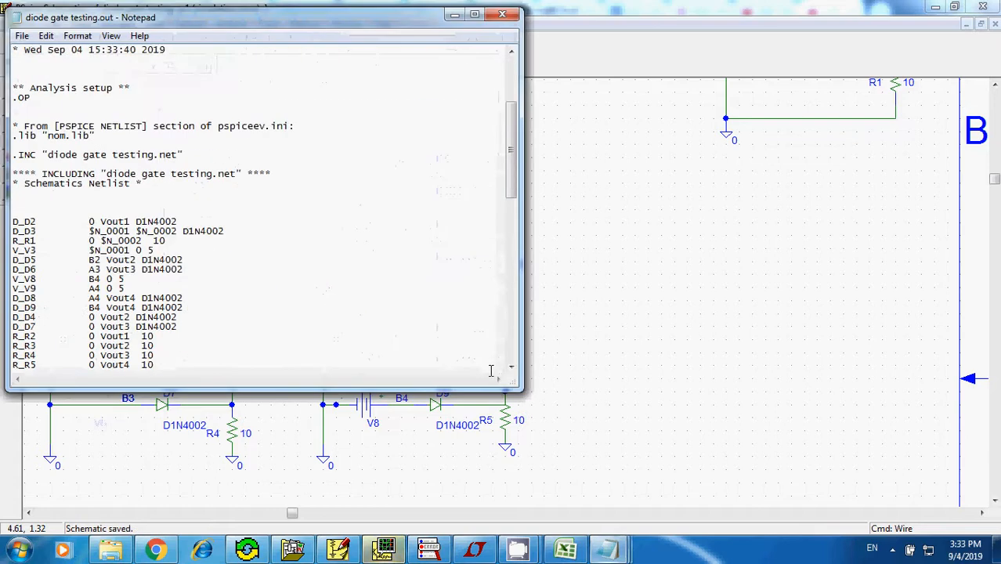
{"action": "scroll", "coordinate": [444, 360], "scroll_direction": "down", "scroll_amount": 15}
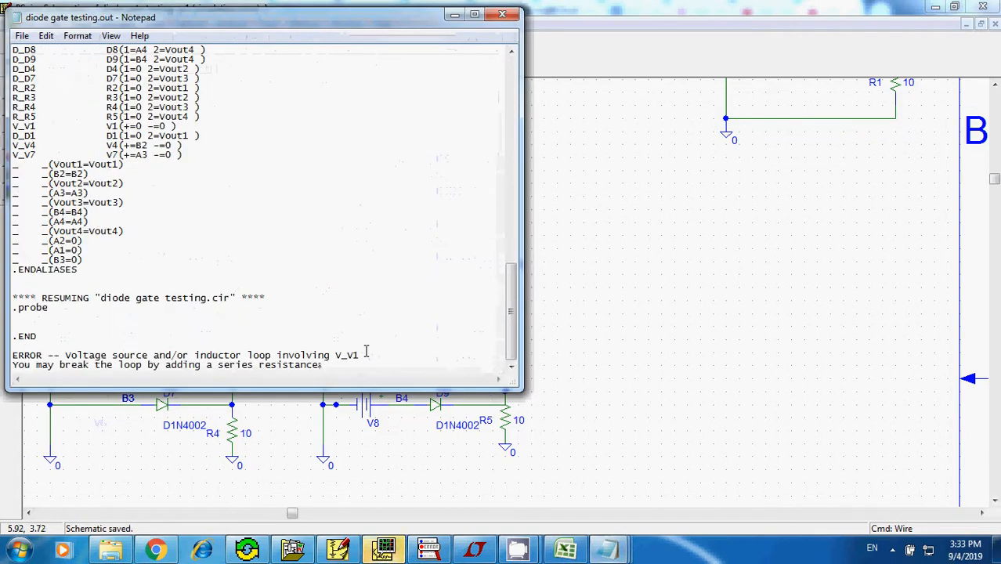
{"action": "left_click", "coordinate": [514, 19]}
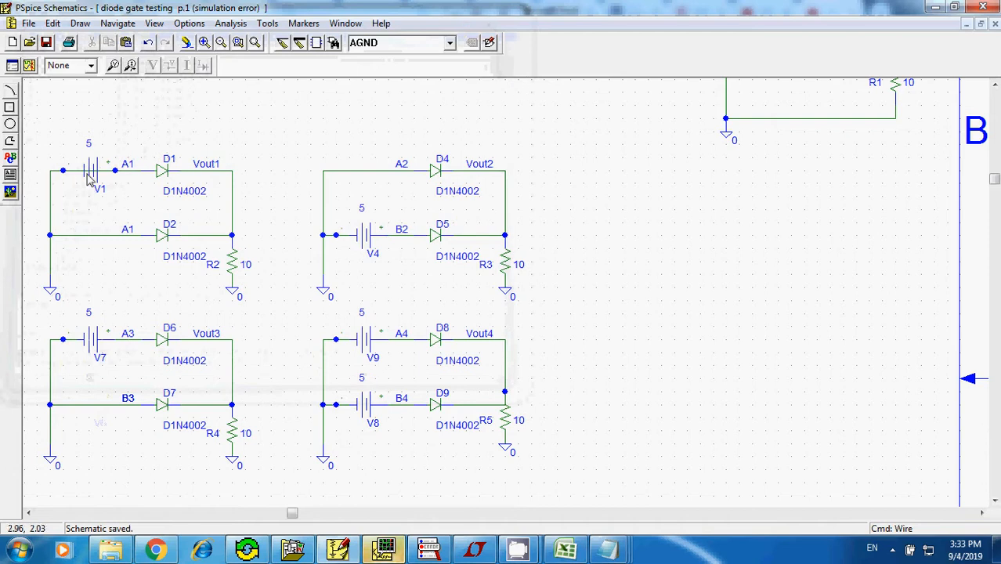
Replace battery V1 and the wire running across it in the first gate circuit with a direct wire to D1's input
{"action": "left_click", "coordinate": [94, 170]}
{"action": "key", "text": "Delete"}
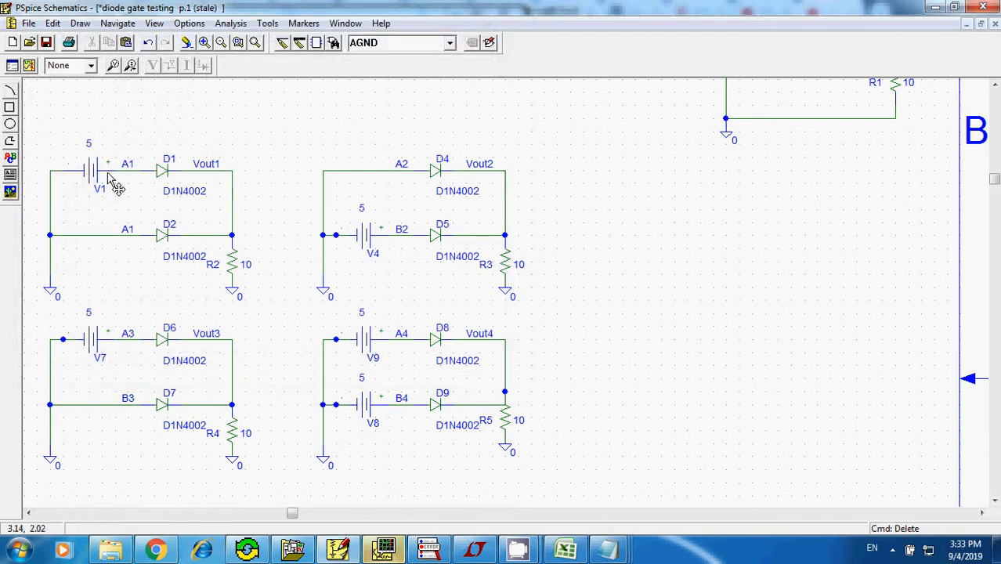
{"action": "left_click", "coordinate": [100, 172]}
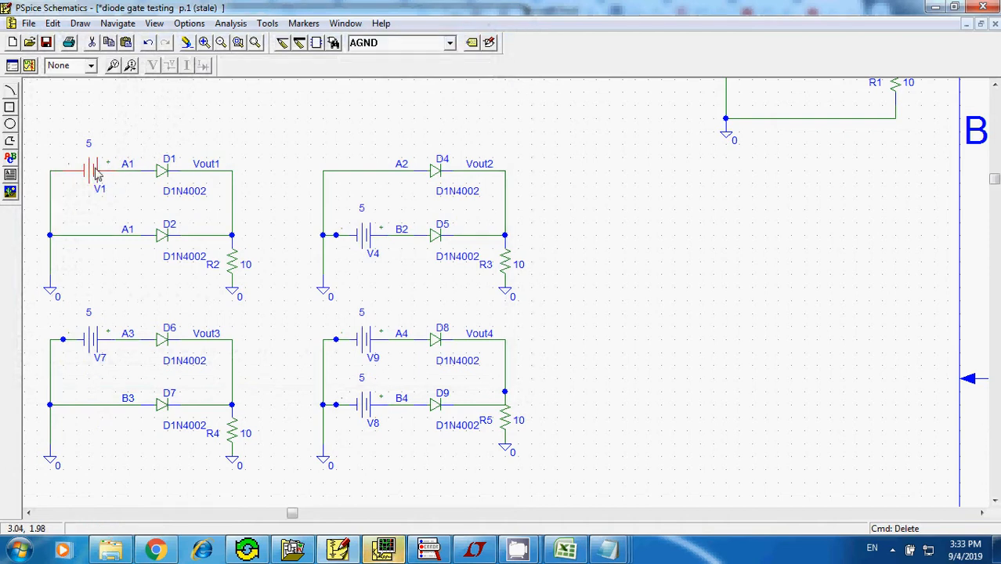
{"action": "key", "text": "Delete"}
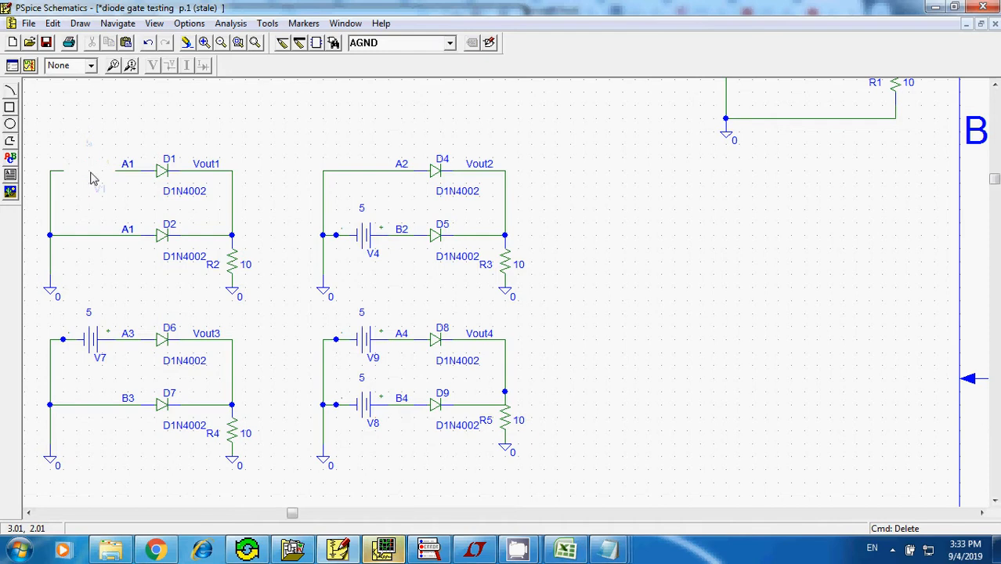
{"action": "key", "text": "ctrl+w"}
{"action": "left_click", "coordinate": [63, 170]}
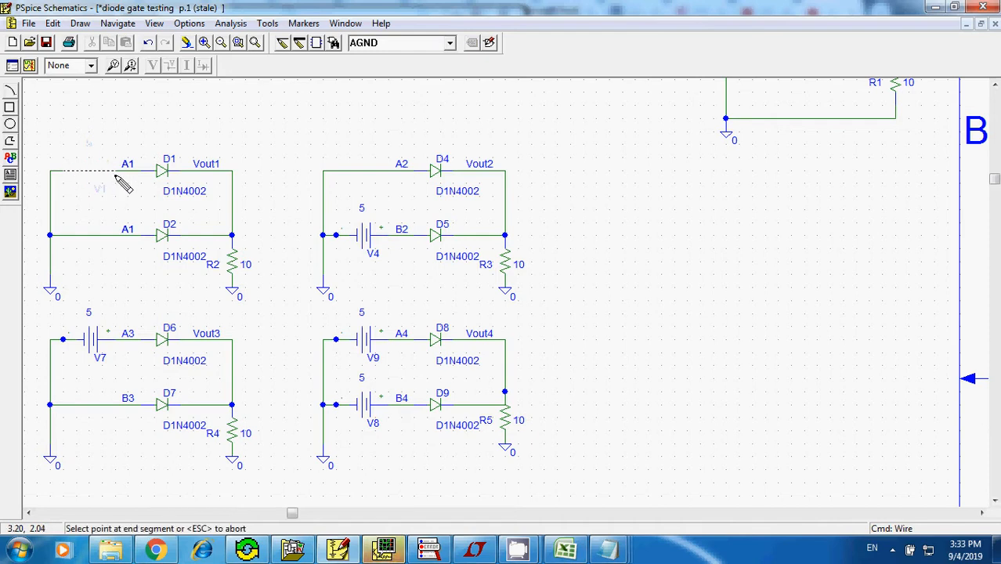
{"action": "left_click", "coordinate": [115, 176]}
Simulate the schematic without V1 and enable the display of bias results on the schematic to compare all four gate outputs
{"action": "left_click", "coordinate": [224, 25]}
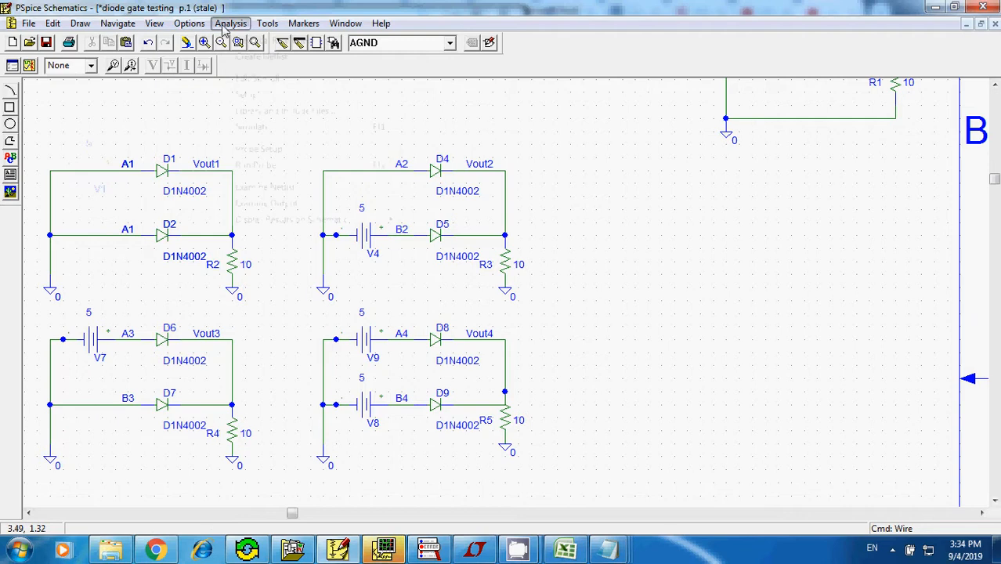
{"action": "left_click", "coordinate": [243, 127]}
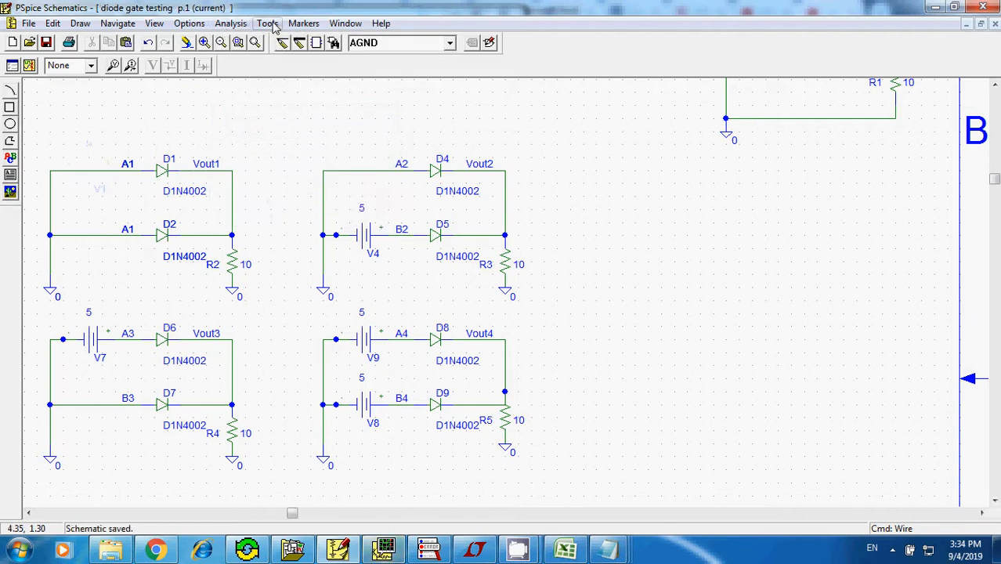
{"action": "left_click", "coordinate": [230, 23]}
{"action": "mouse_move", "coordinate": [282, 221]}
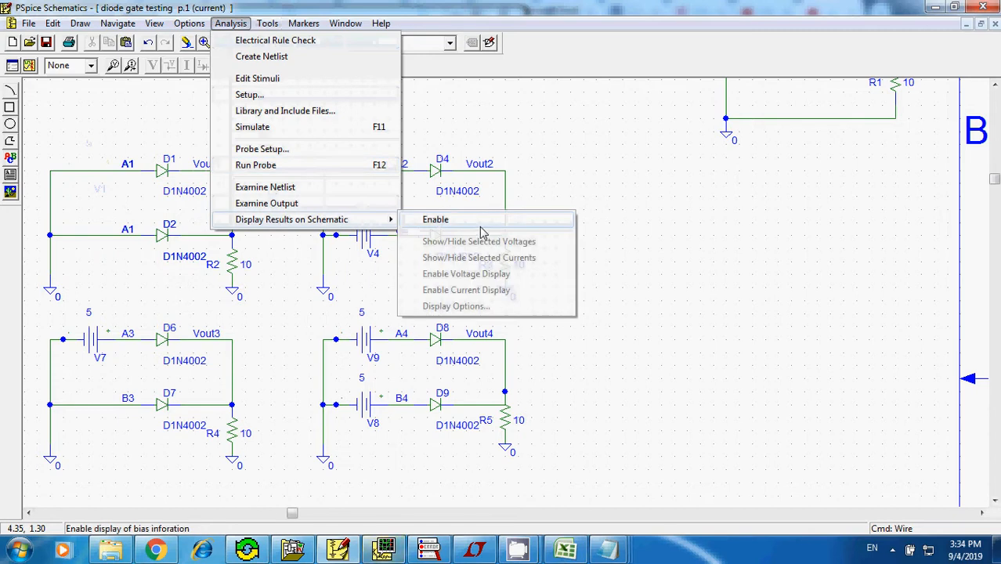
{"action": "left_click", "coordinate": [482, 223]}
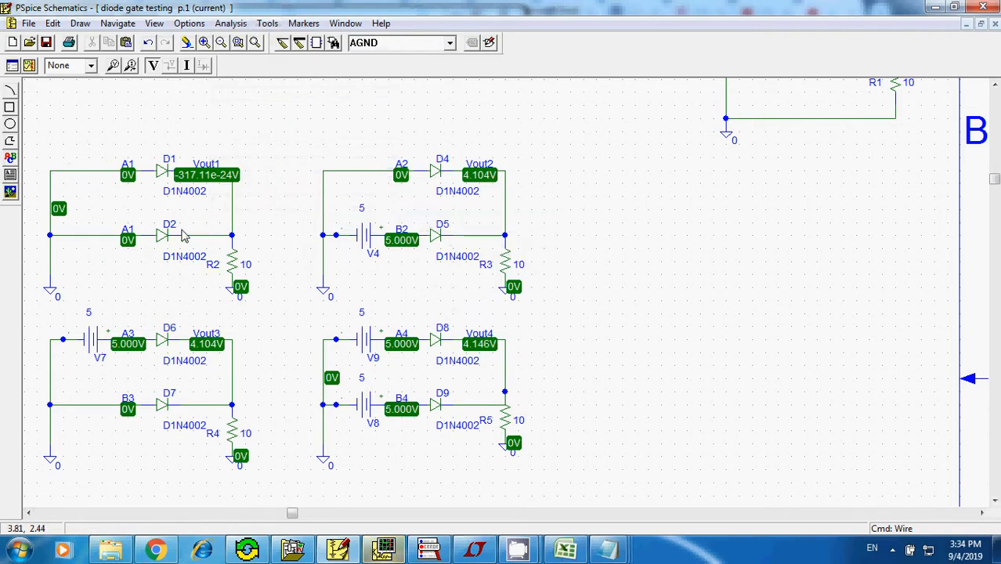
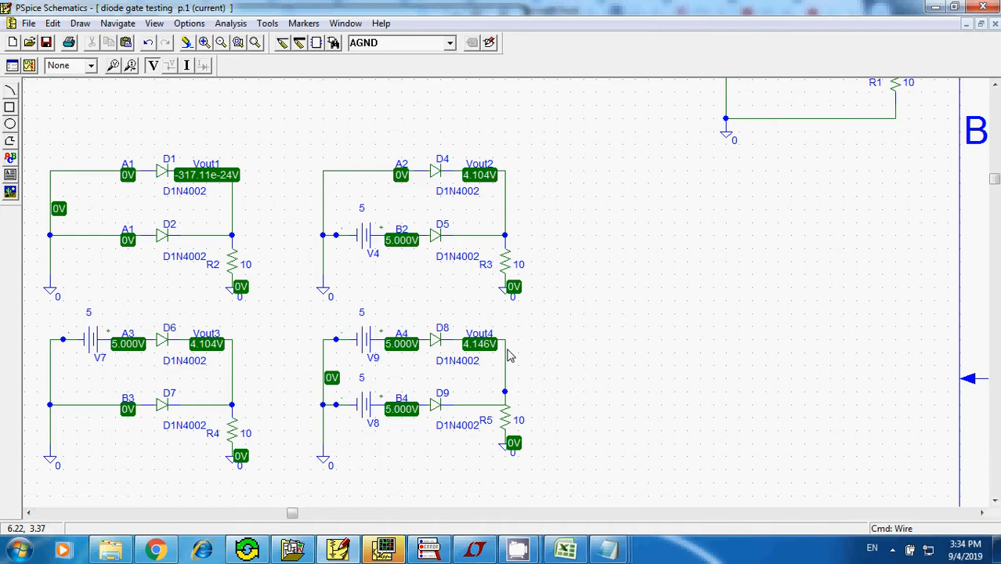
Turn off the display of simulation results on the schematic
{"action": "left_click", "coordinate": [230, 22]}
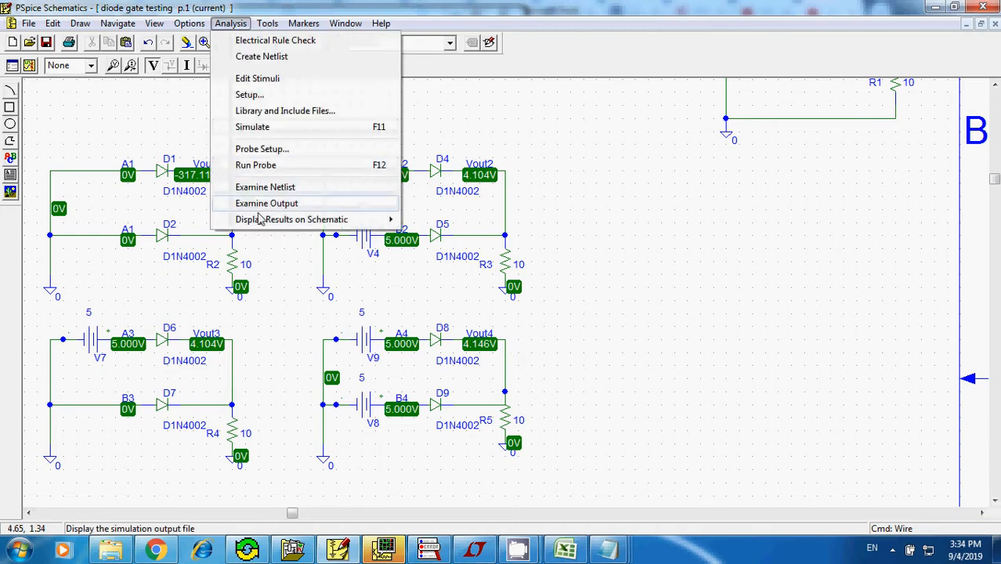
{"action": "mouse_move", "coordinate": [260, 220]}
{"action": "left_click", "coordinate": [427, 219]}
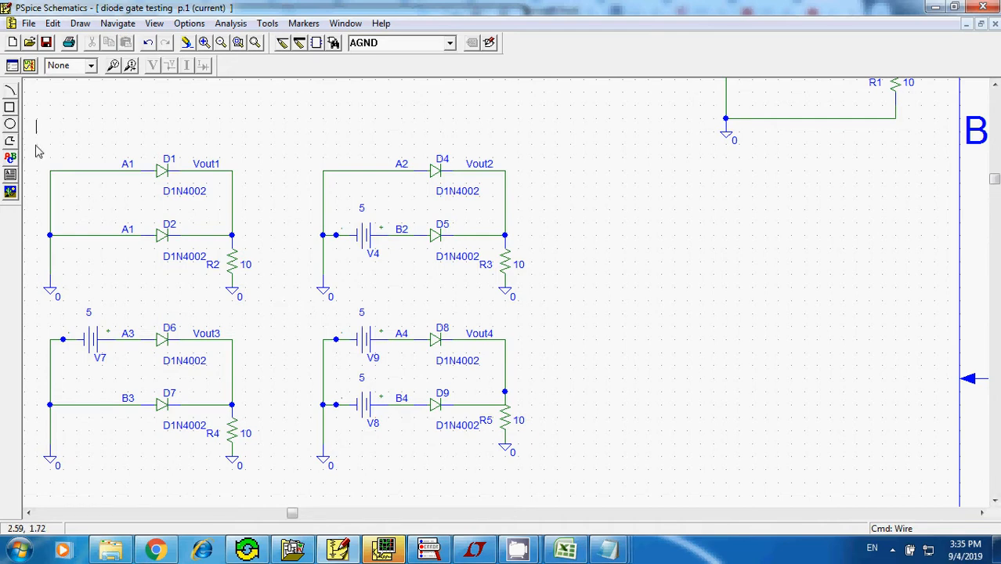
Copy all four gate circuits together and clear the selection
{"action": "left_click_drag", "start_coordinate": [416, 479], "coordinate": [545, 489]}
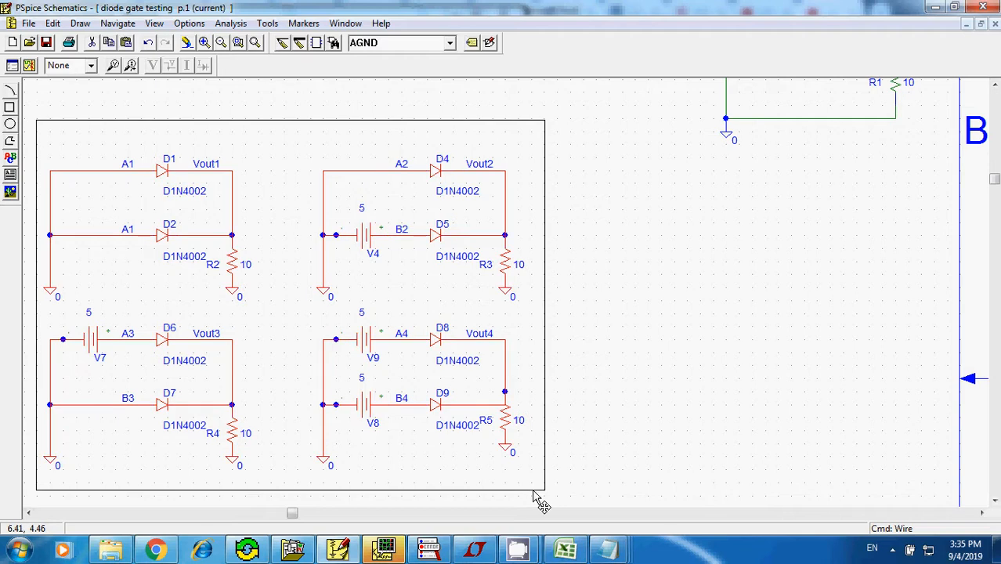
{"action": "key", "text": "ctrl+c"}
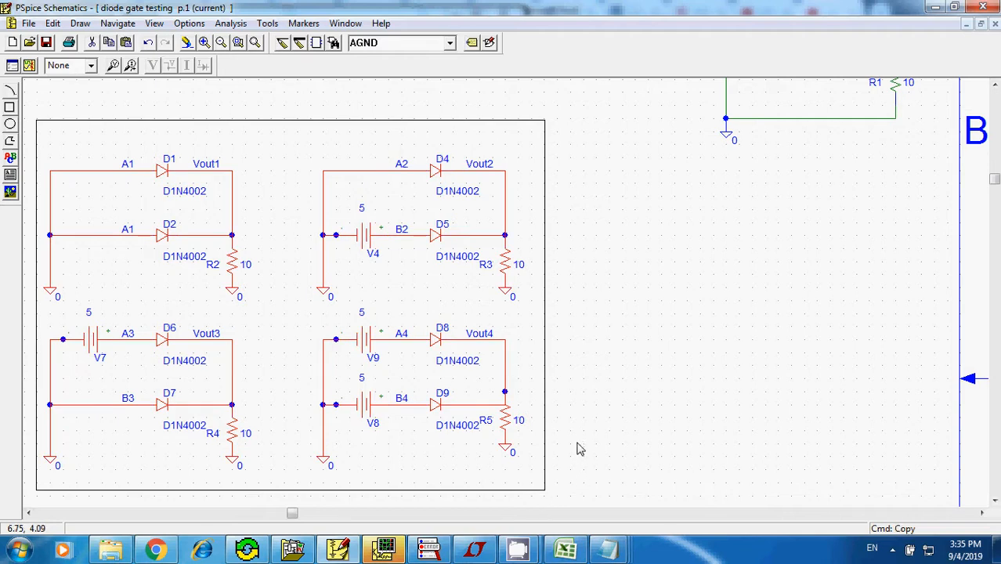
{"action": "left_click", "coordinate": [628, 312]}
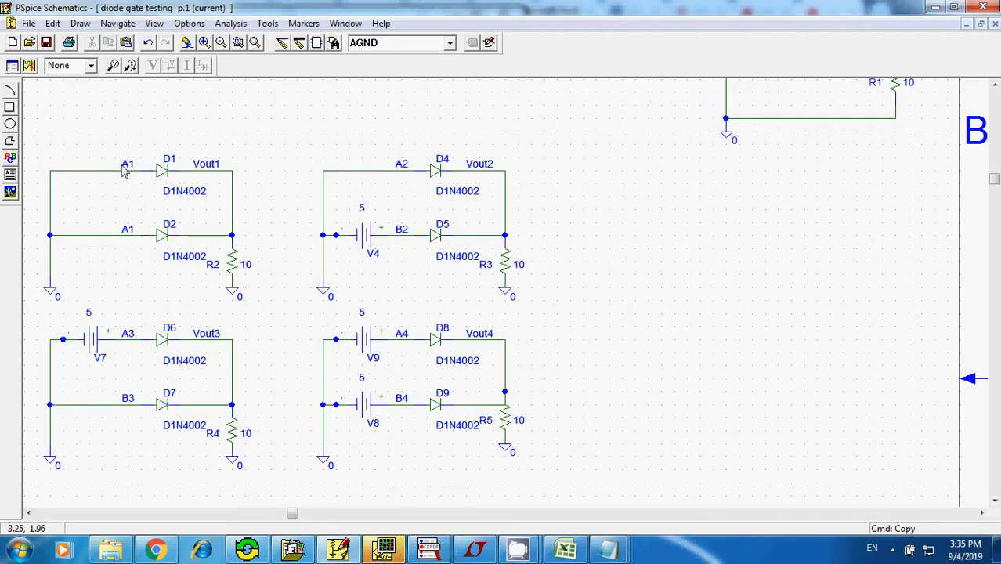
Copy the fourth gate circuit with batteries V8 and V9 and paste it into the empty area below the third gate circuit
{"action": "left_click_drag", "start_coordinate": [279, 310], "coordinate": [554, 502]}
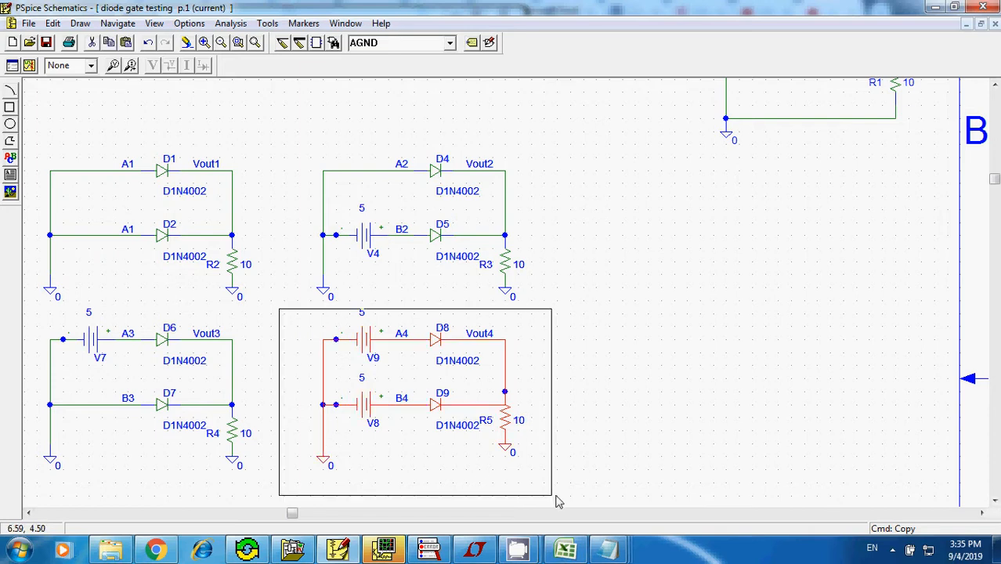
{"action": "left_click", "coordinate": [995, 421]}
{"action": "left_click", "coordinate": [218, 338]}
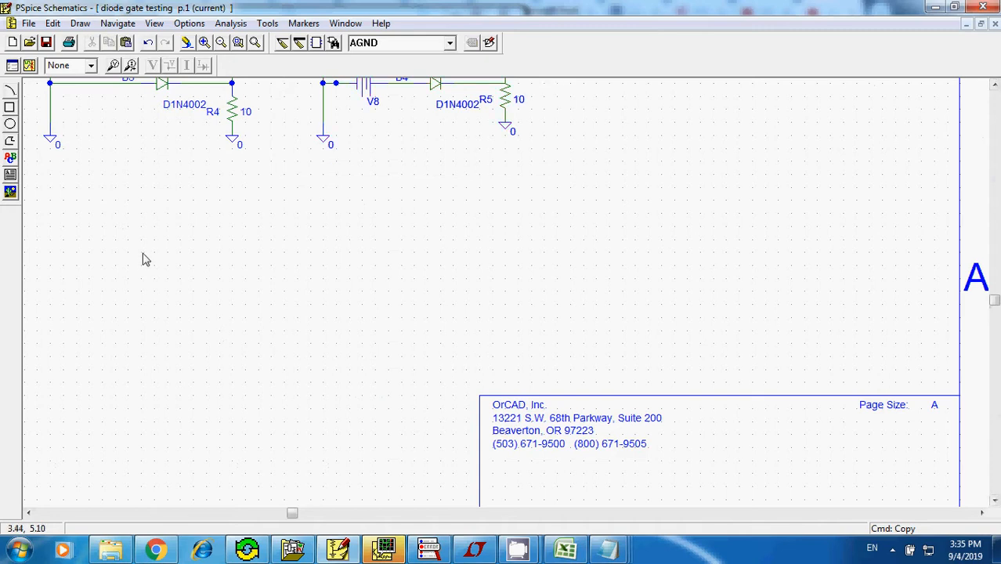
{"action": "key", "text": "ctrl+v"}
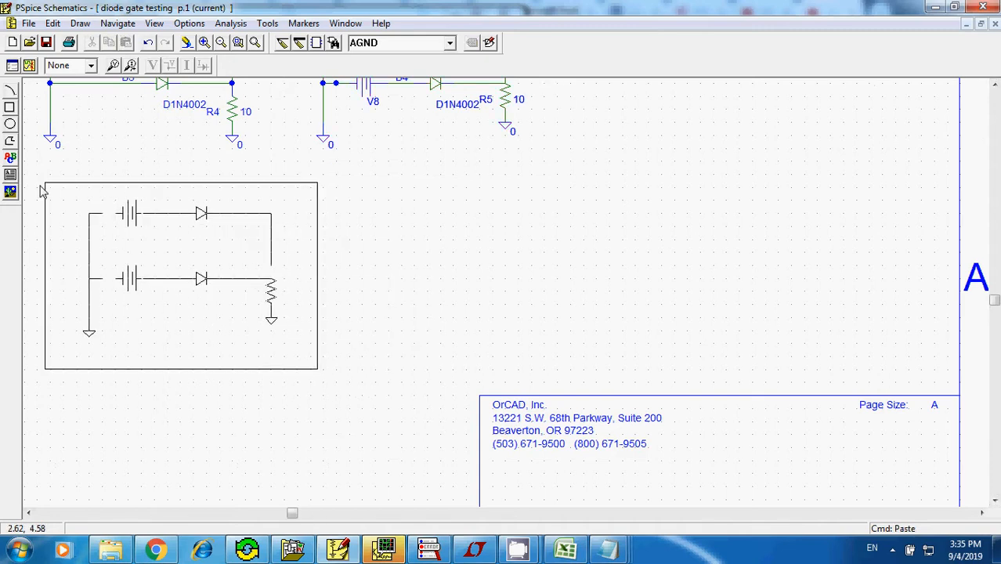
{"action": "left_click", "coordinate": [50, 190]}
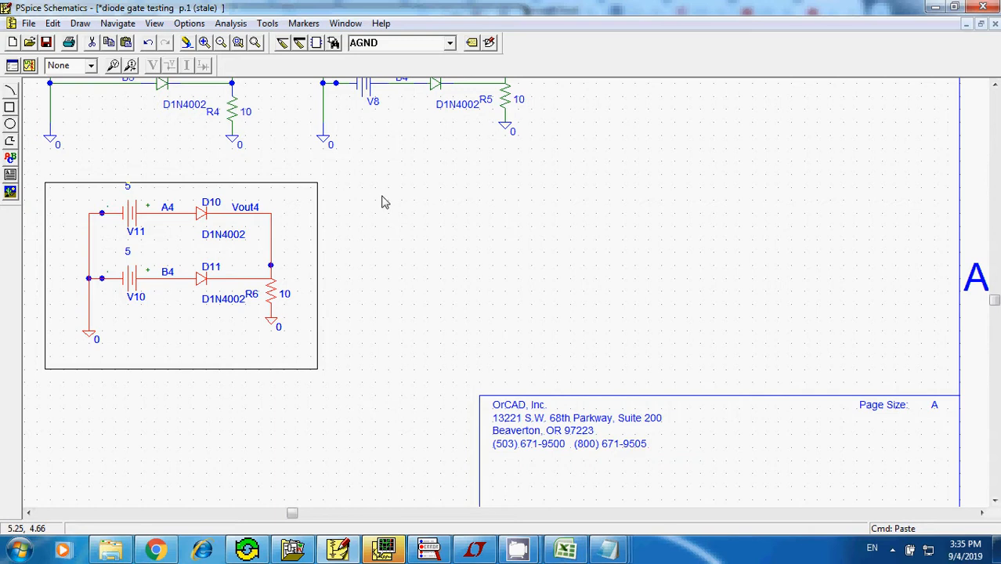
{"action": "left_click", "coordinate": [311, 242]}
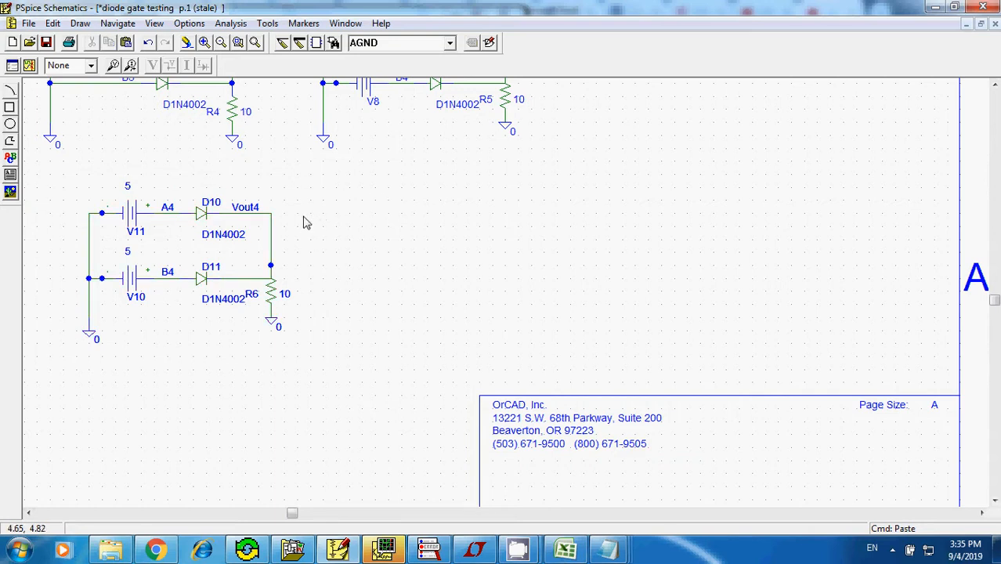
Flip diodes D10 and D11 in the pasted circuit to face the batteries and shift D10 slightly away from V11
{"action": "left_click", "coordinate": [202, 215]}
{"action": "key", "text": "ctrl+f"}
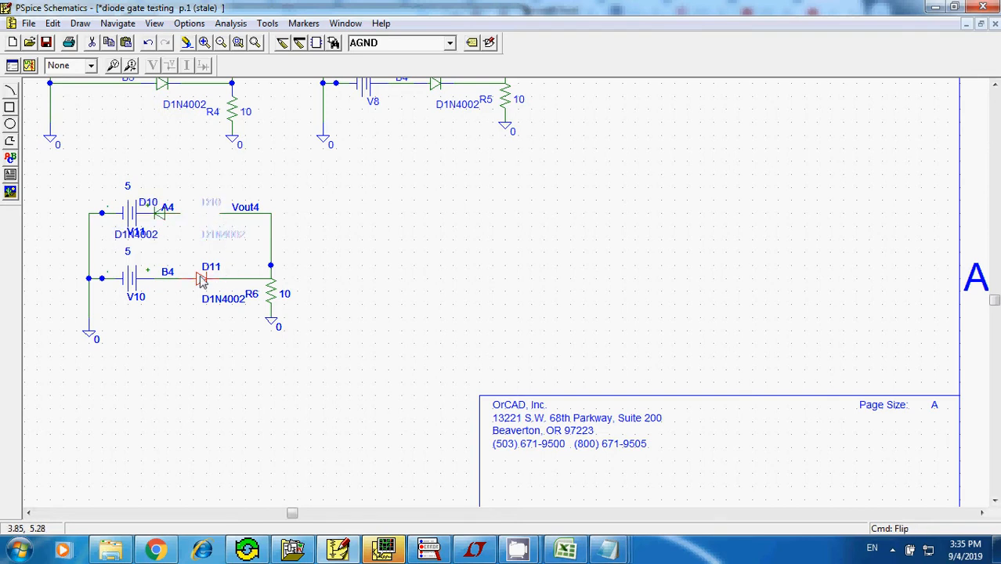
{"action": "key", "text": "ctrl+f"}
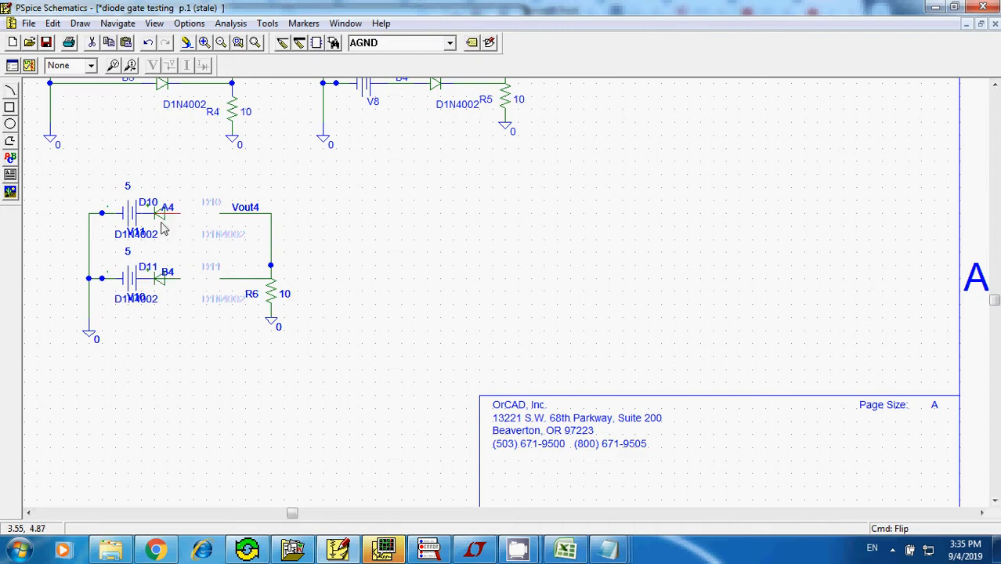
{"action": "left_click_drag", "start_coordinate": [171, 226], "coordinate": [182, 229]}
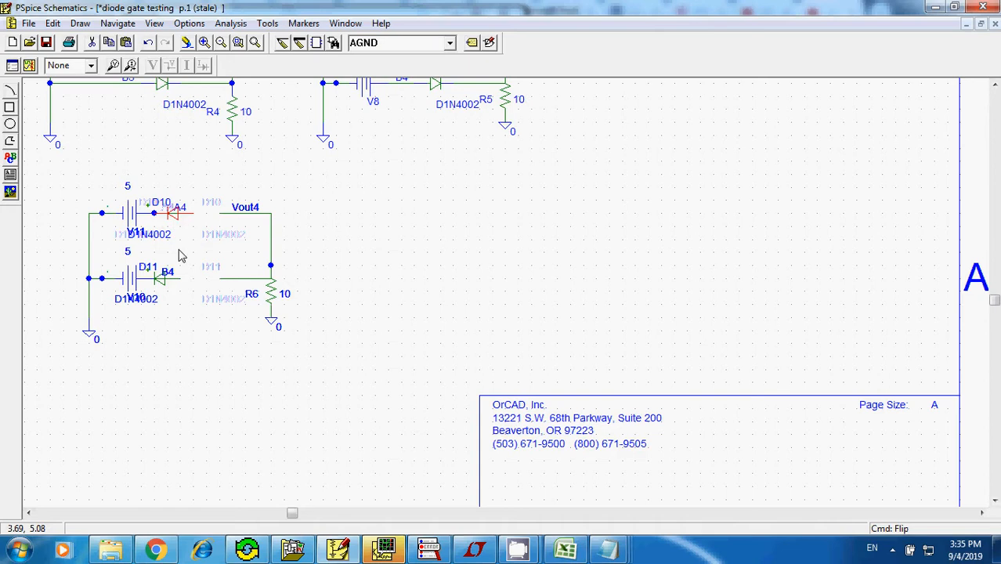
{"action": "left_click", "coordinate": [178, 255]}
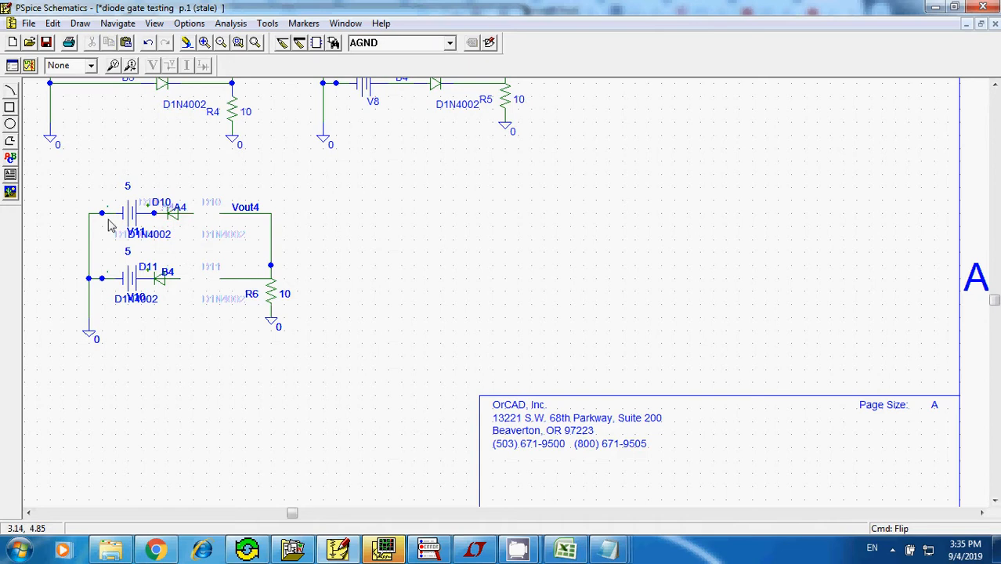
Delete the leftover wires labelled A4 and B4 beside the flipped diodes
{"action": "left_click", "coordinate": [181, 220]}
{"action": "key", "text": "Delete"}
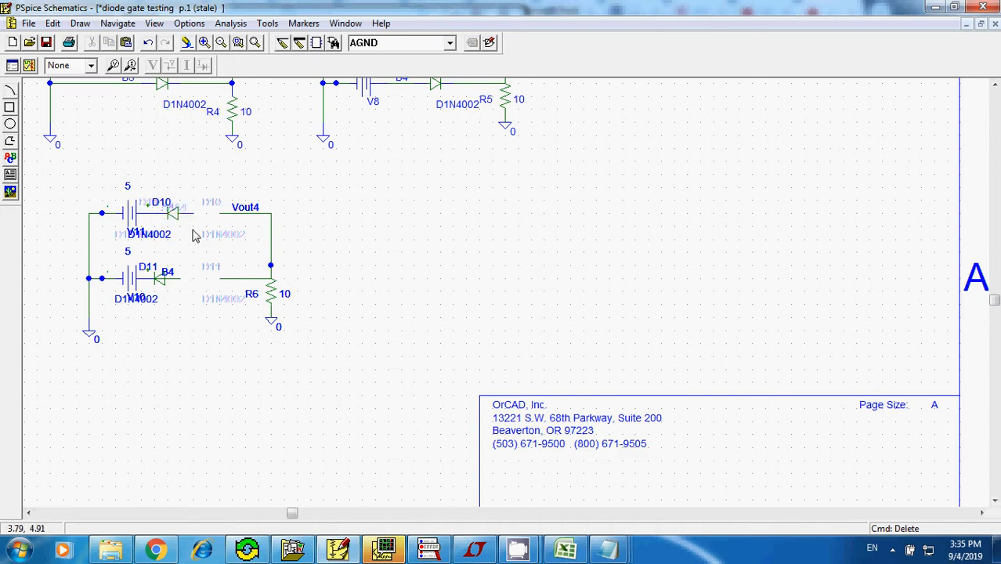
{"action": "left_click", "coordinate": [169, 283]}
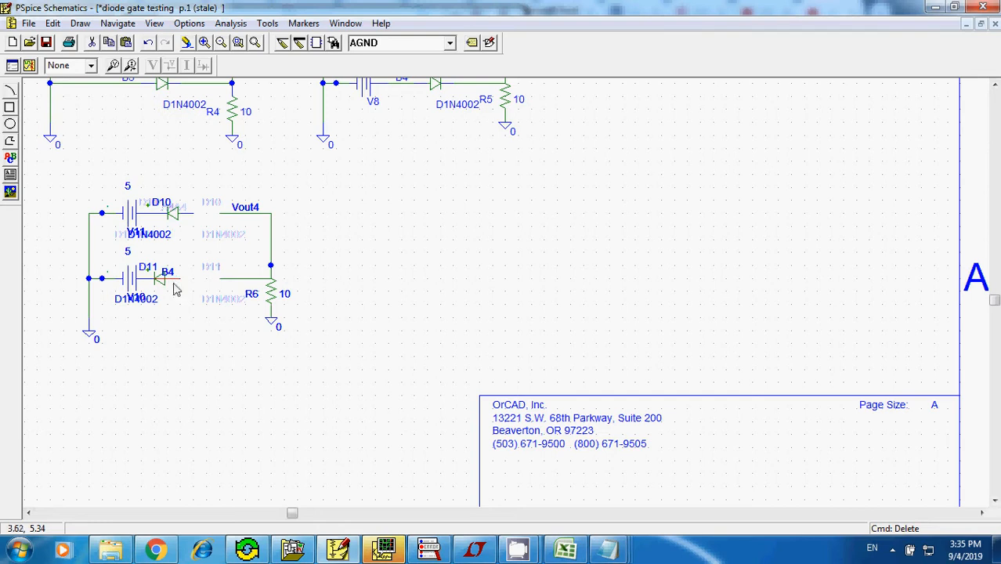
{"action": "left_click", "coordinate": [175, 290]}
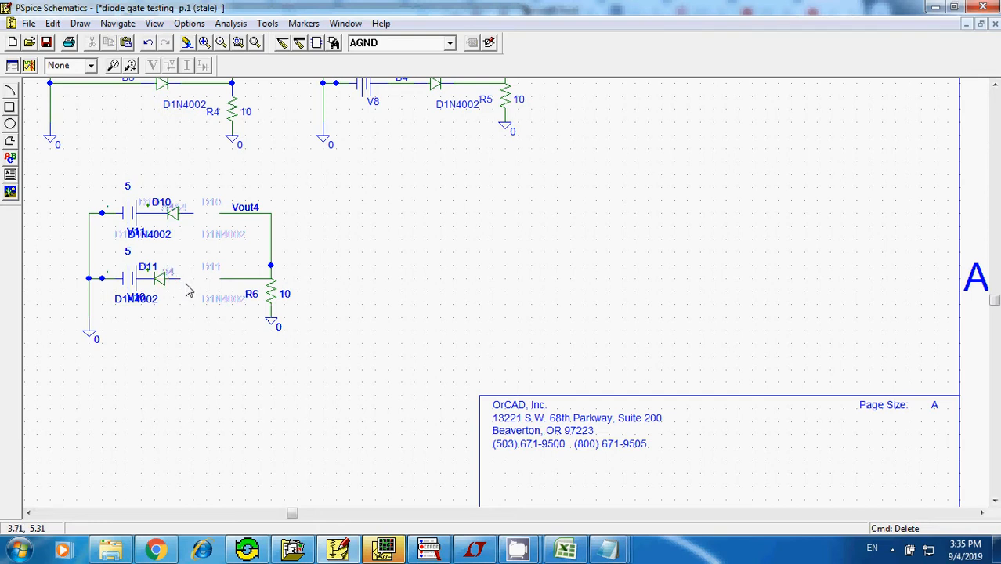
Switch to Excel to check the AND gate truth table, return to PSpice Schematics and redraw the view
{"action": "left_click", "coordinate": [566, 550]}
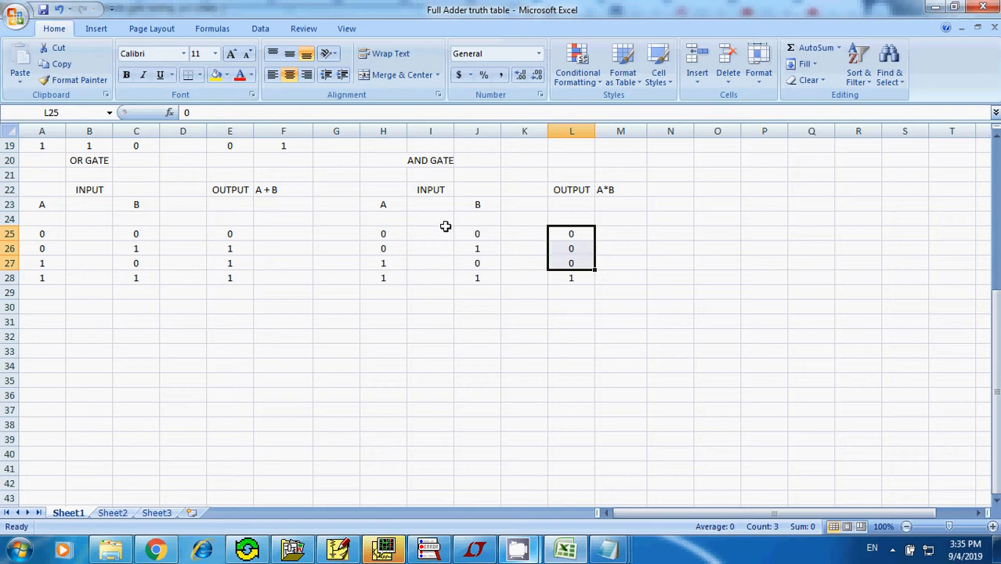
{"action": "left_click", "coordinate": [346, 556]}
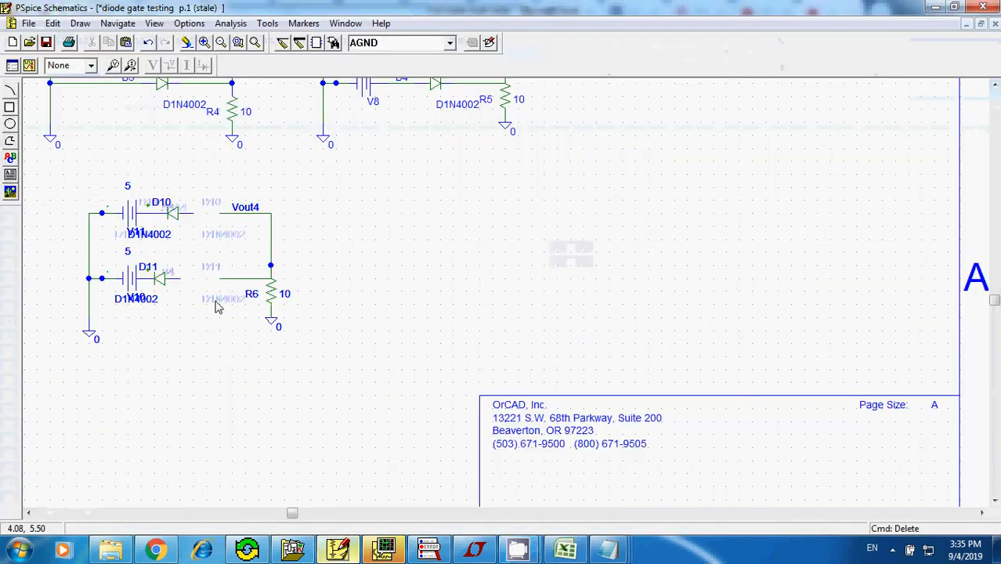
{"action": "left_click", "coordinate": [204, 43]}
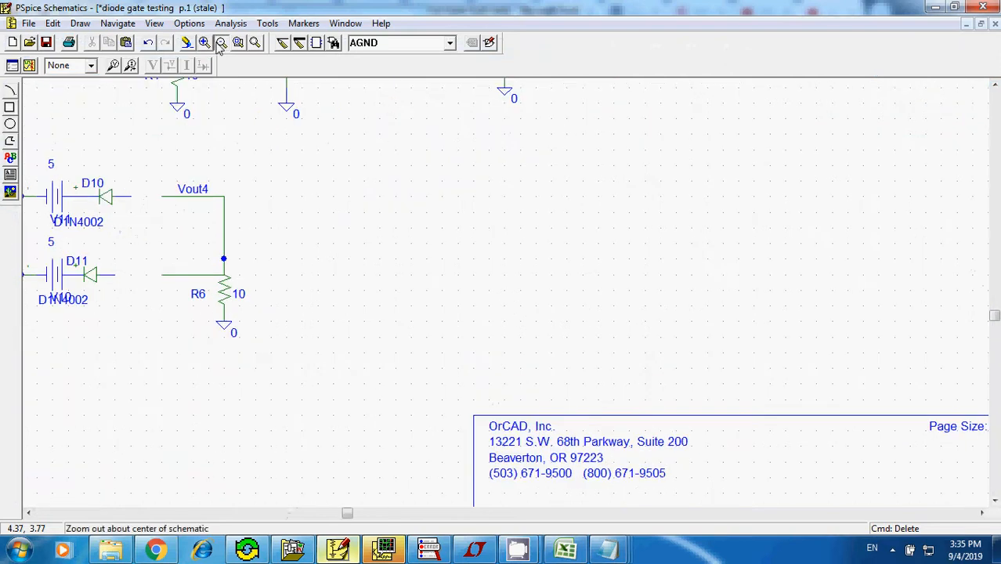
{"action": "left_click", "coordinate": [221, 43]}
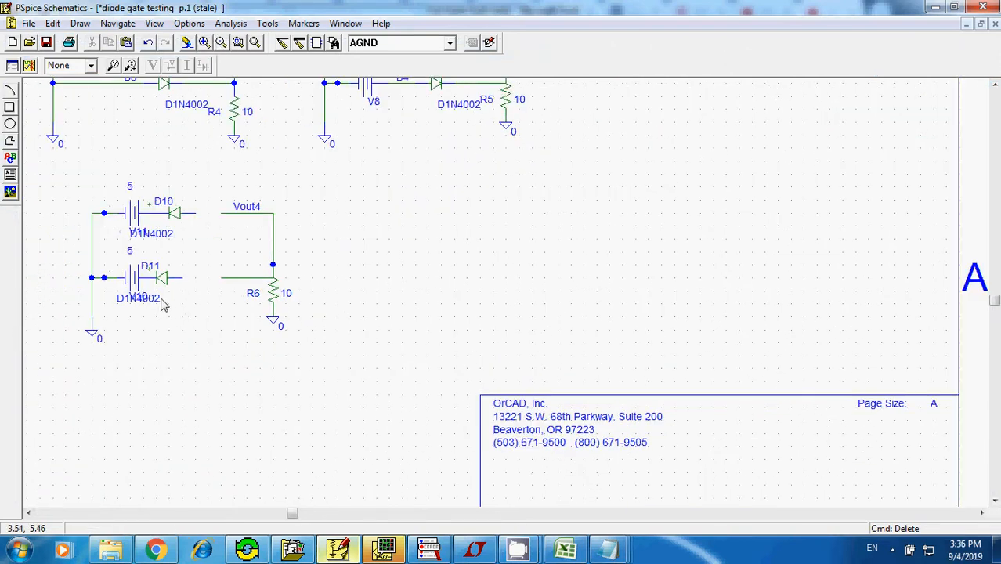
Move the D1N4002 labels of D10 and D11 clear of the batteries to below the pasted circuit
{"action": "left_click_drag", "start_coordinate": [161, 304], "coordinate": [168, 403]}
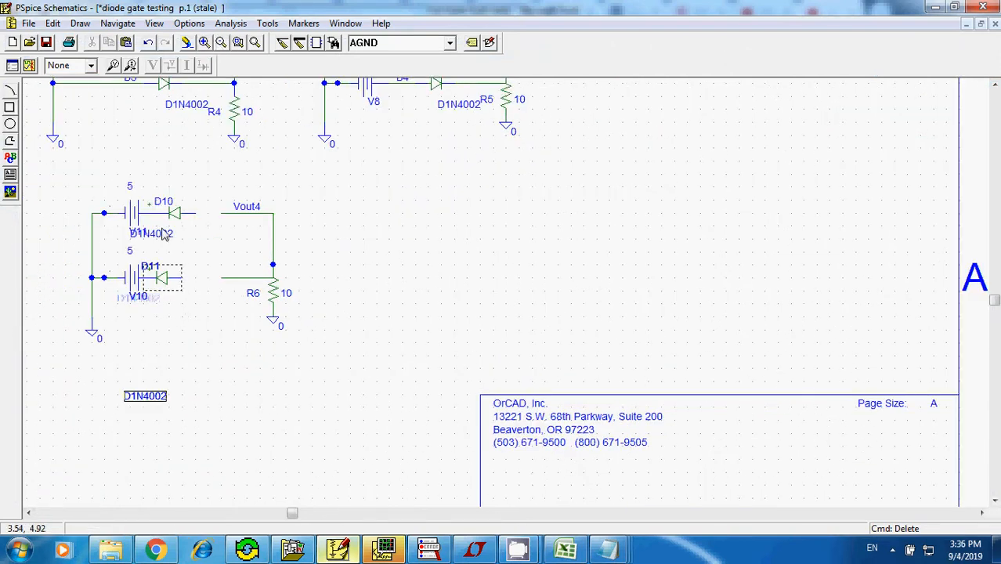
{"action": "left_click_drag", "start_coordinate": [165, 233], "coordinate": [209, 383]}
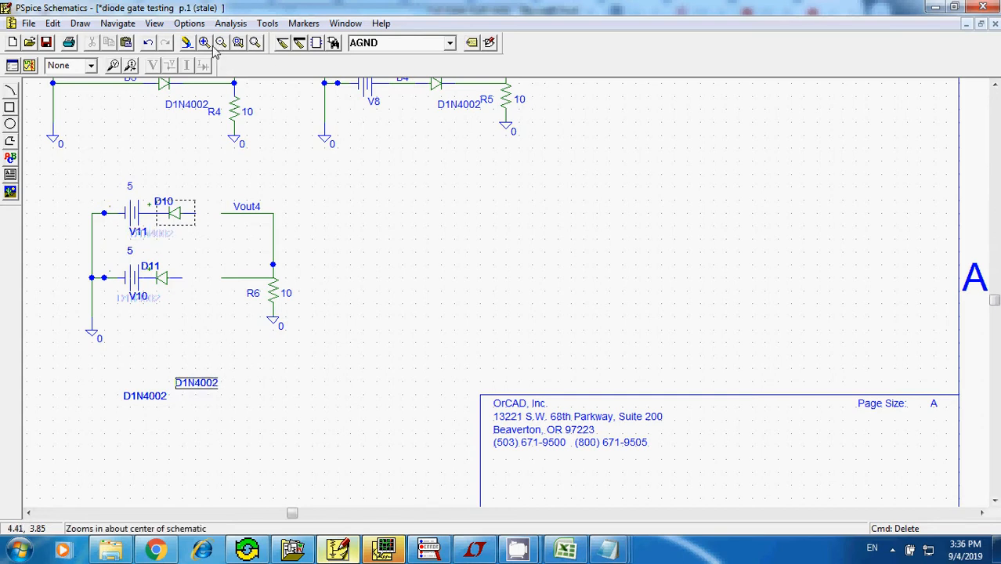
{"action": "left_click", "coordinate": [206, 44]}
{"action": "left_click", "coordinate": [221, 43]}
{"action": "left_click", "coordinate": [423, 286]}
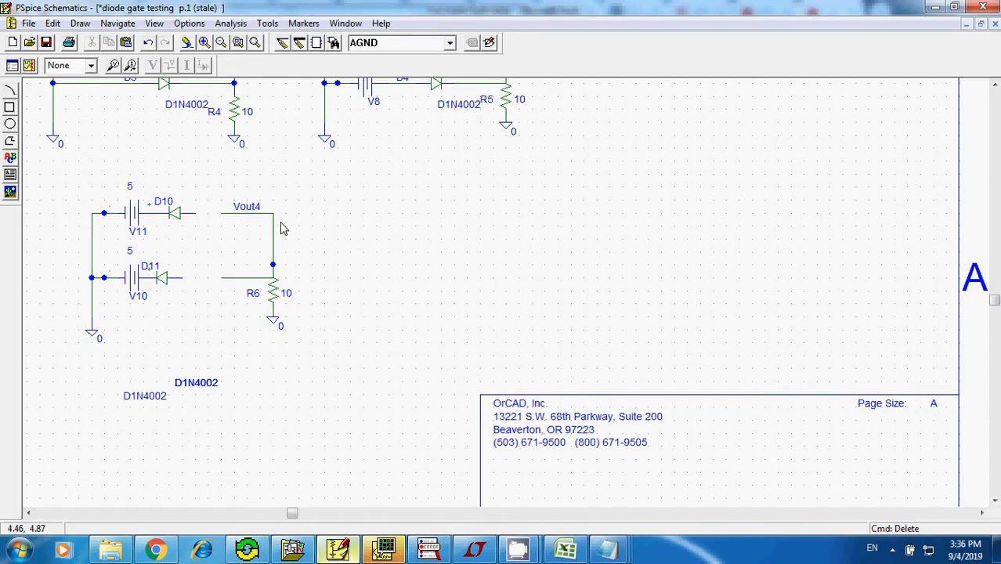
Wire the open end of D10 to the Vout4 line and the open end of D11 to the line leading to R6
{"action": "key", "text": "ctrl+w"}
{"action": "left_click", "coordinate": [197, 213]}
{"action": "left_click", "coordinate": [218, 213]}
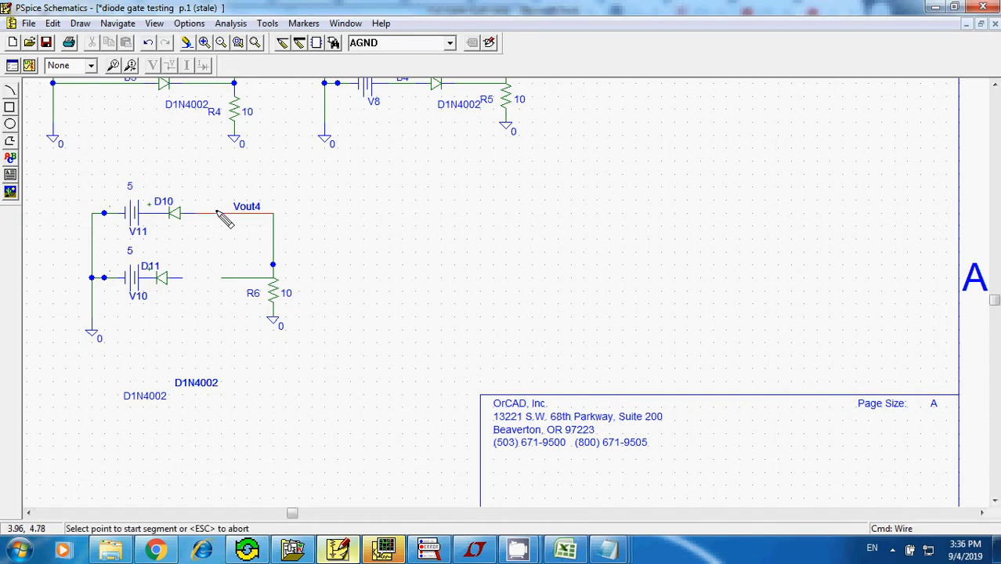
{"action": "left_click", "coordinate": [182, 278]}
{"action": "left_click", "coordinate": [218, 278]}
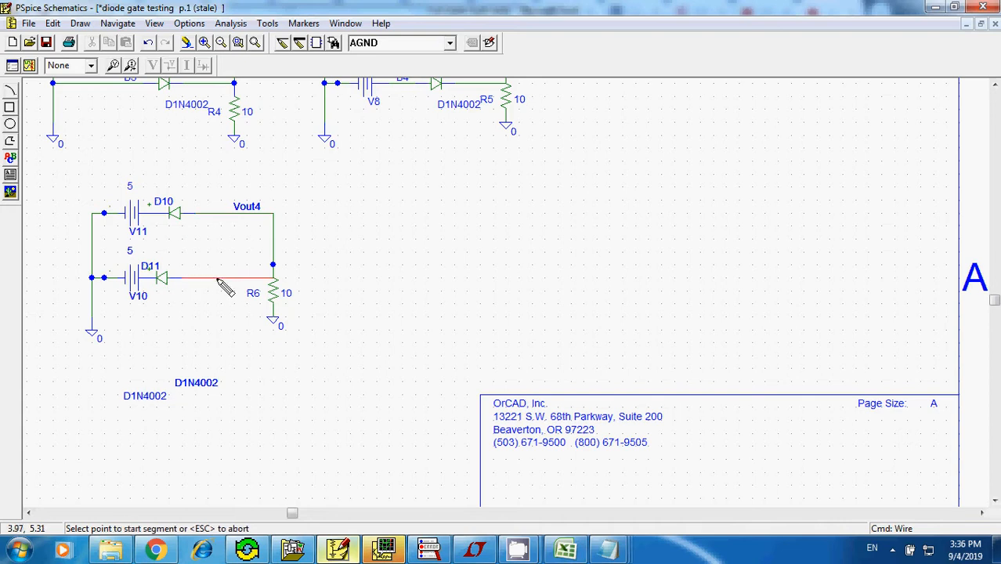
{"action": "left_click", "coordinate": [312, 264]}
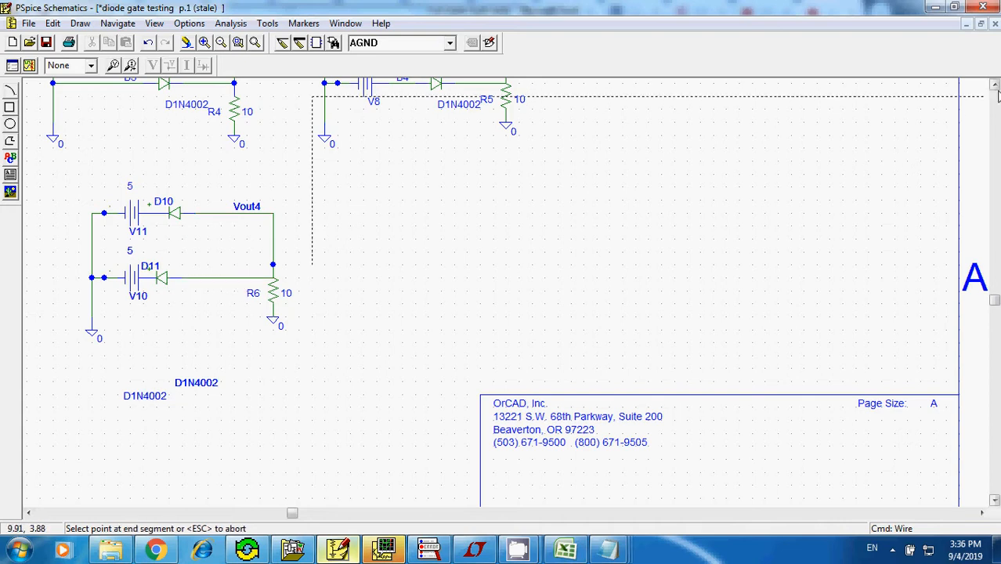
{"action": "key", "text": "Escape"}
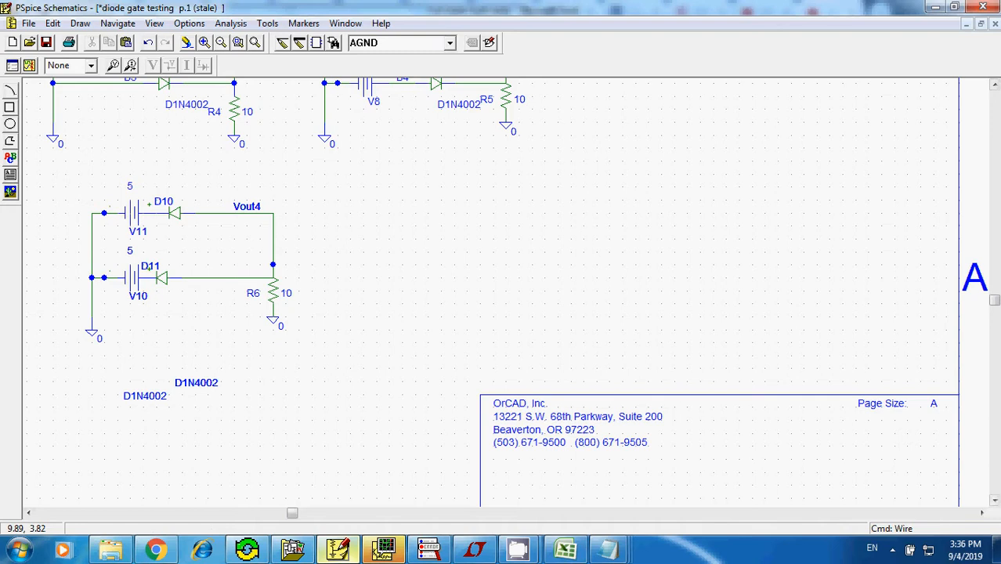
Cut resistor R6 with its ground from the pasted circuit and paste them beside it
{"action": "left_click", "coordinate": [995, 84]}
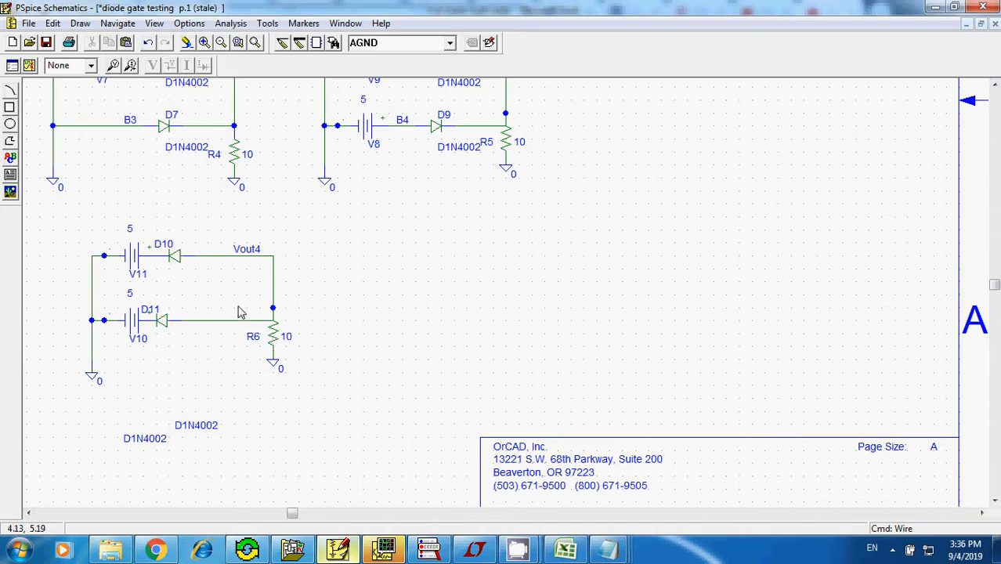
{"action": "left_click_drag", "start_coordinate": [238, 307], "coordinate": [329, 385]}
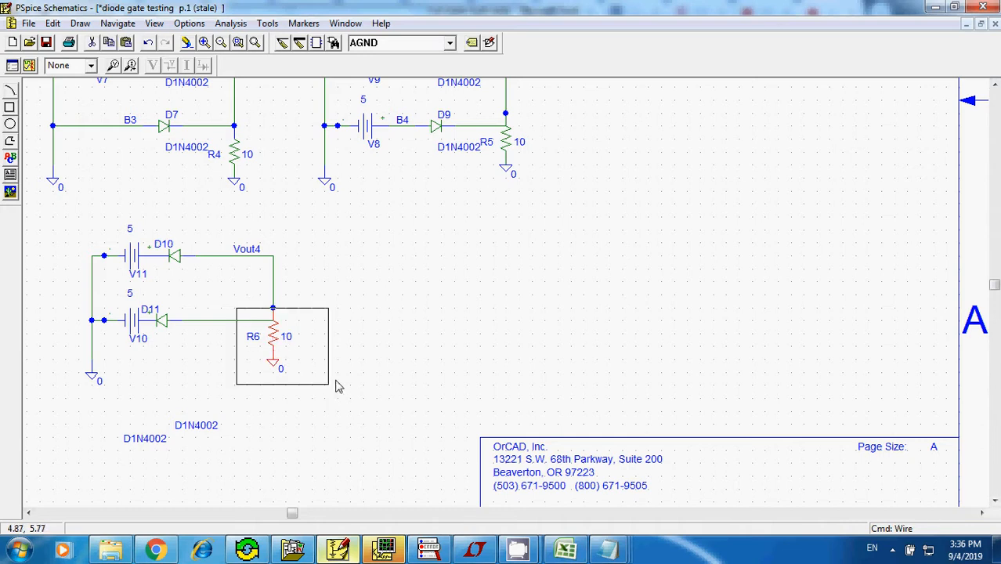
{"action": "key", "text": "ctrl+x"}
{"action": "key", "text": "ctrl+v"}
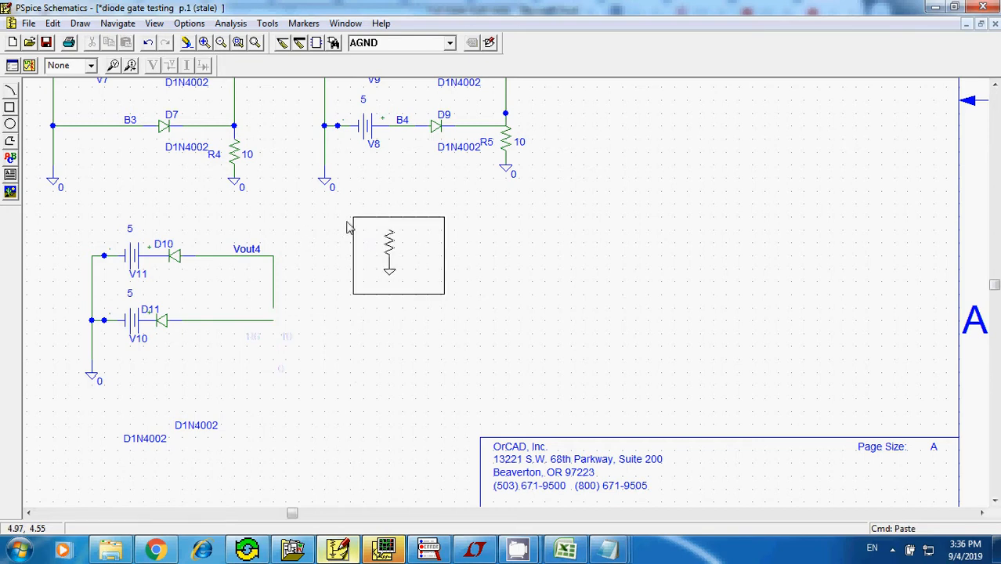
{"action": "left_click", "coordinate": [356, 249]}
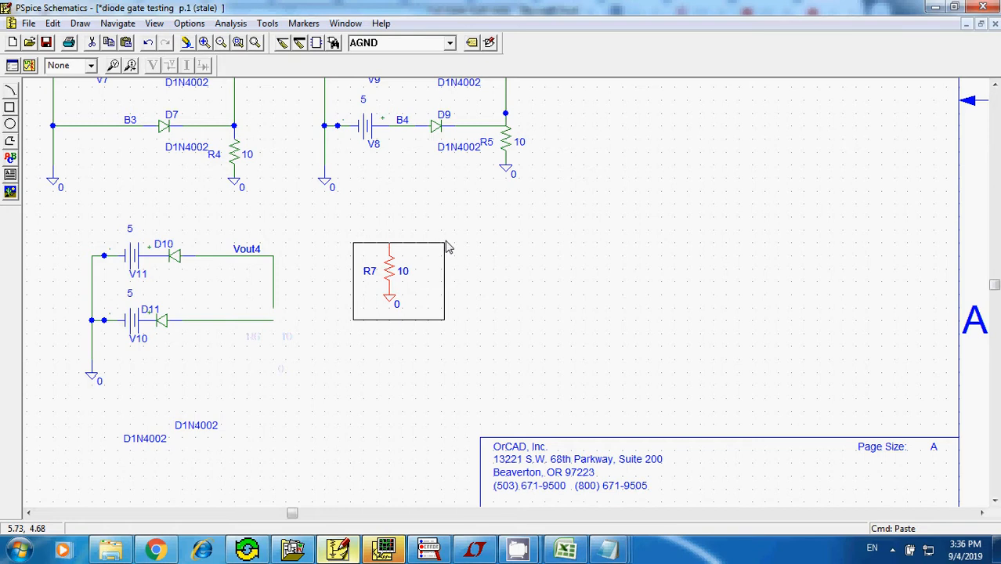
Rotate the pasted resistor and ground by 180 degrees and attach them above the corner of the Vout4 wire
{"action": "mouse_move", "coordinate": [404, 262]}
{"action": "left_mouse_down"}
{"action": "mouse_move", "coordinate": [335, 217]}
{"action": "mouse_move", "coordinate": [345, 231]}
{"action": "mouse_move", "coordinate": [333, 263]}
{"action": "mouse_move", "coordinate": [385, 266]}
{"action": "left_mouse_up"}
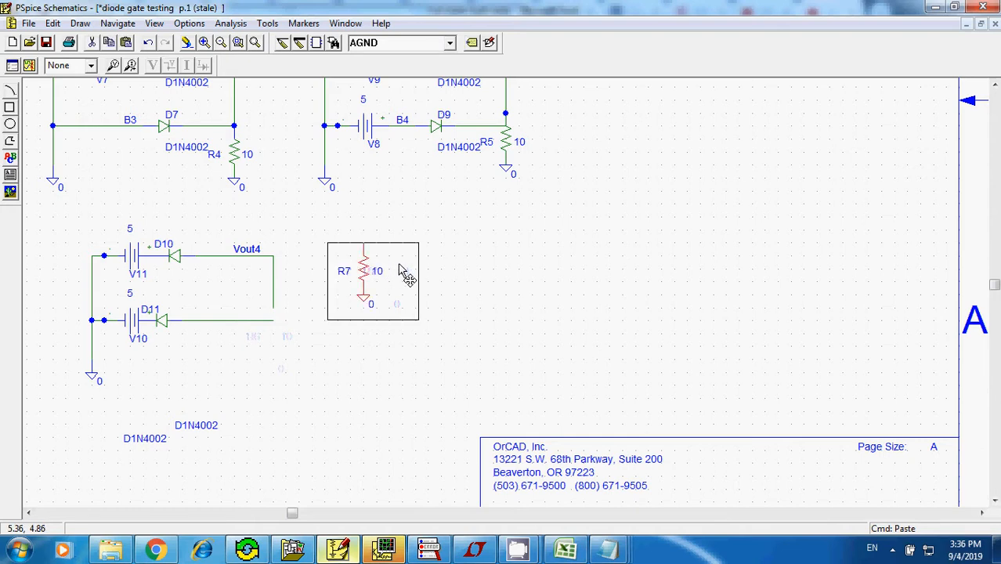
{"action": "key", "text": "ctrl+r"}
{"action": "key", "text": "ctrl+r"}
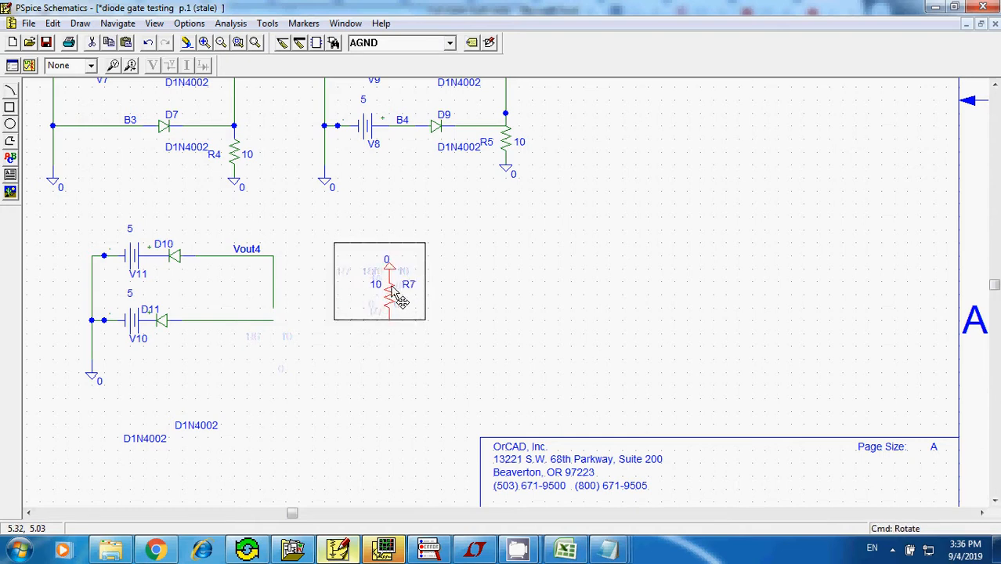
{"action": "mouse_move", "coordinate": [339, 244]}
{"action": "left_mouse_down"}
{"action": "mouse_move", "coordinate": [487, 352]}
{"action": "mouse_move", "coordinate": [317, 259]}
{"action": "mouse_move", "coordinate": [345, 275]}
{"action": "left_mouse_up"}
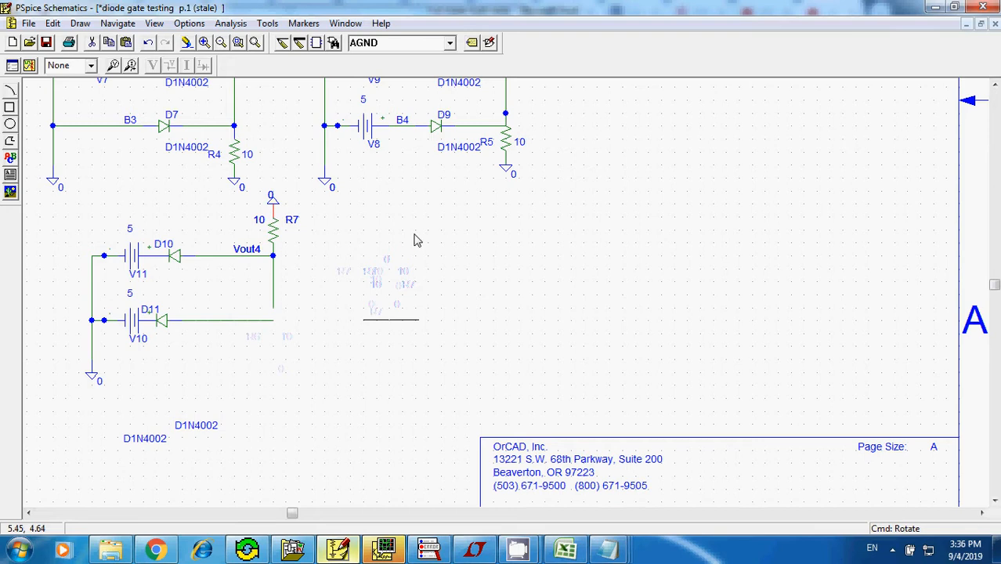
{"action": "left_click", "coordinate": [467, 223]}
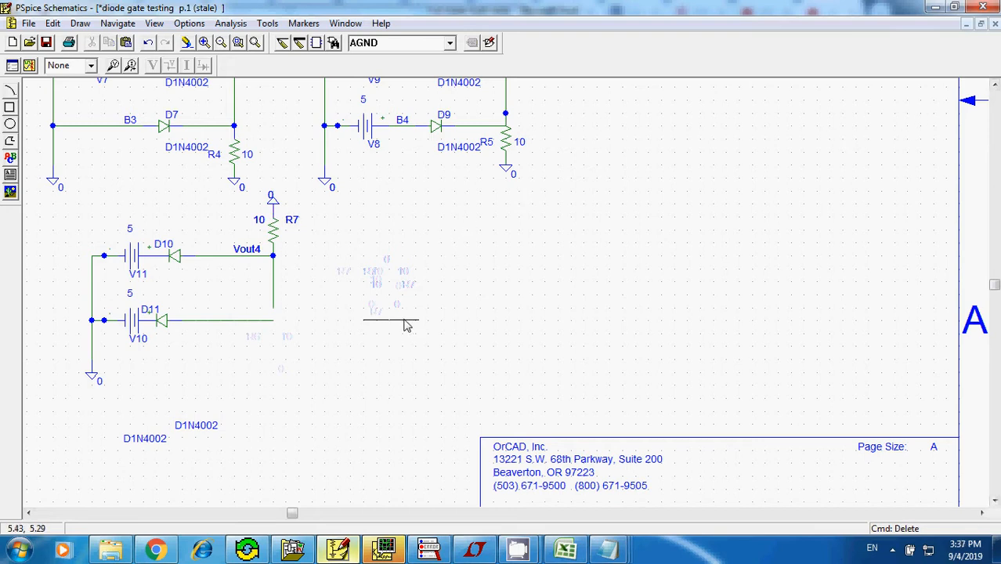
Redraw the view and close the gap between the vertical Vout4 wire and D11's output line with a wire
{"action": "left_click", "coordinate": [204, 43]}
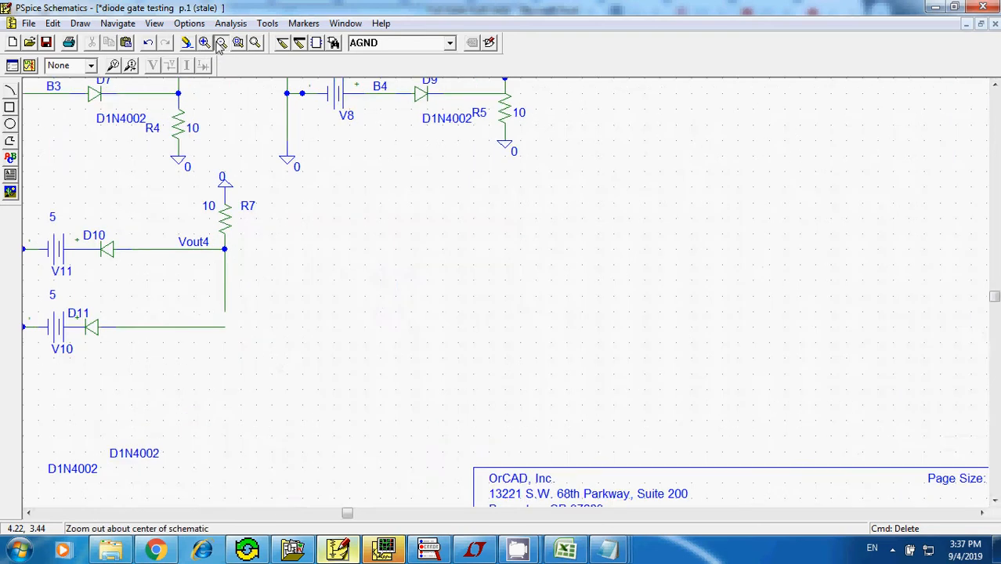
{"action": "left_click", "coordinate": [221, 43]}
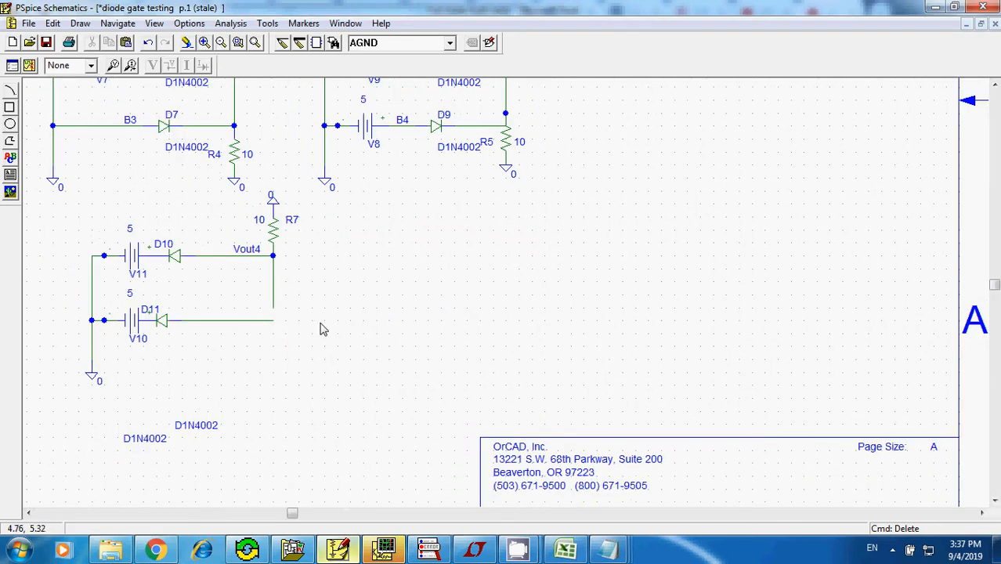
{"action": "key", "text": "ctrl+w"}
{"action": "left_click", "coordinate": [273, 308]}
{"action": "left_click", "coordinate": [273, 319]}
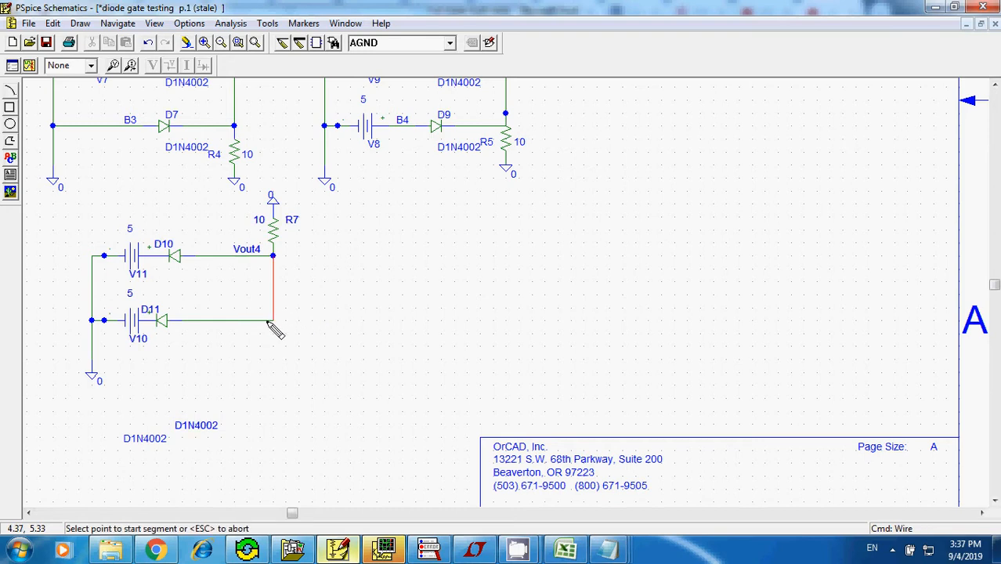
{"action": "key", "text": "Escape"}
{"action": "left_click", "coordinate": [995, 84]}
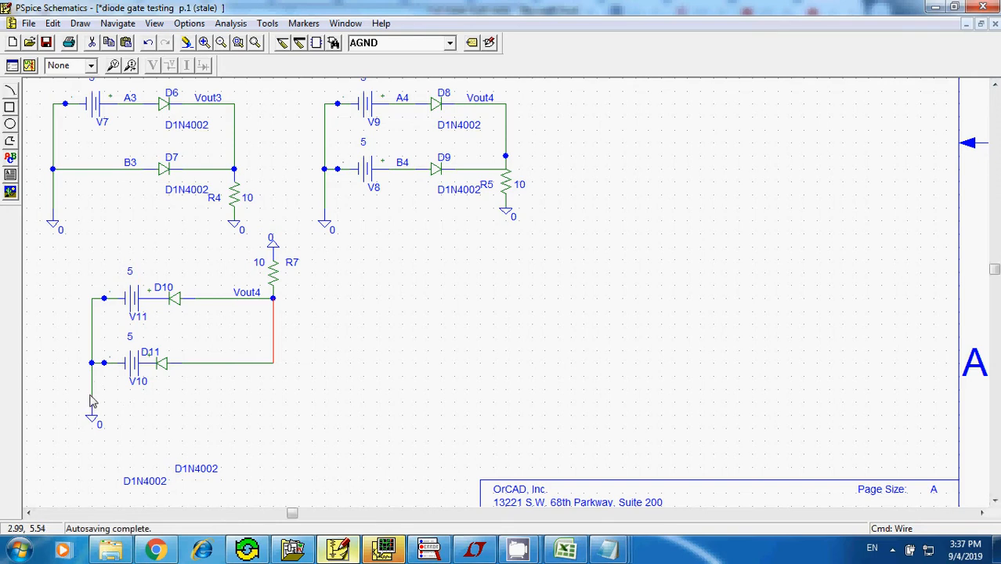
Shift diodes D10 and D11 along their wires away from sources V11 and V10
{"action": "left_click", "coordinate": [154, 306]}
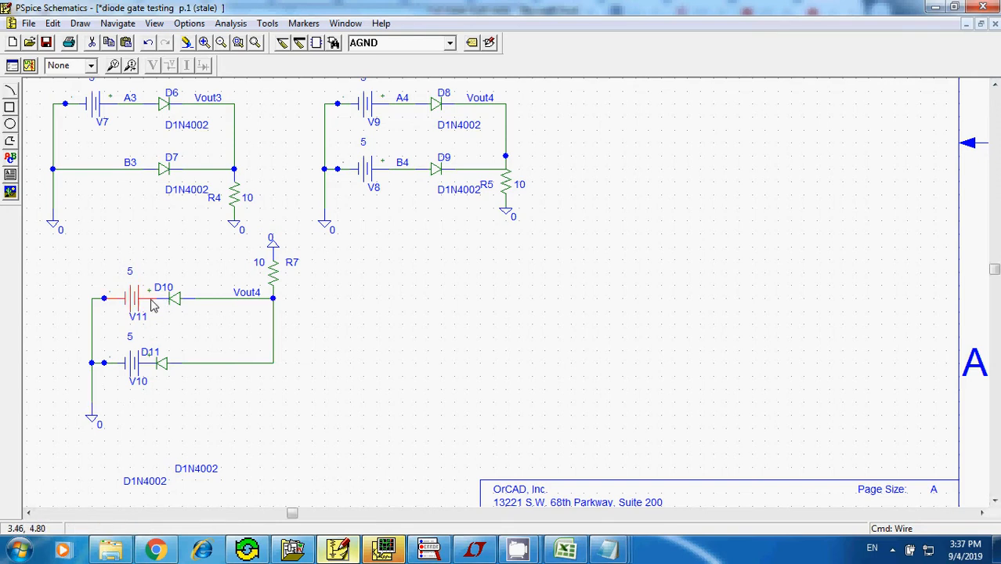
{"action": "left_click", "coordinate": [174, 303]}
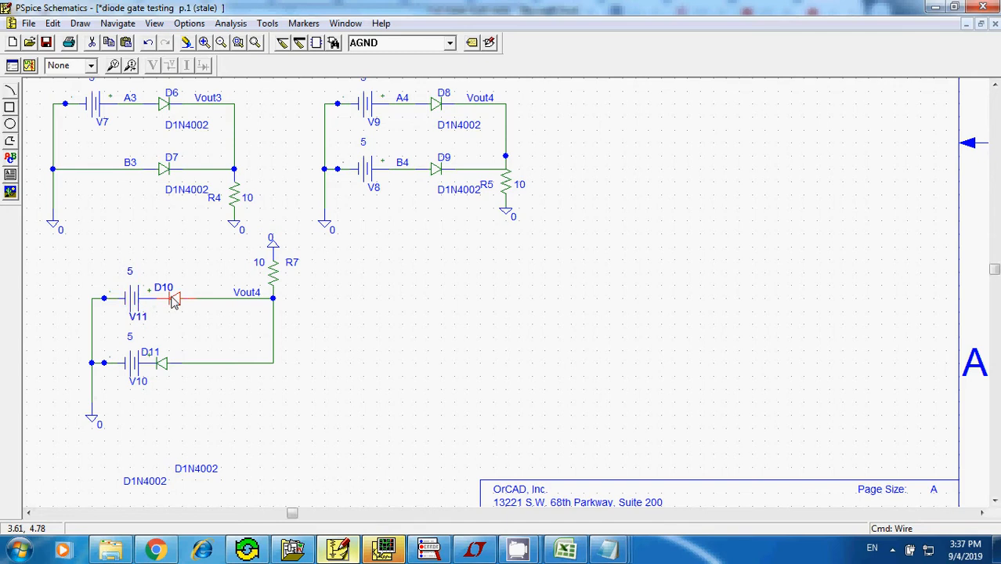
{"action": "left_click_drag", "start_coordinate": [174, 303], "coordinate": [188, 304]}
{"action": "left_click", "coordinate": [163, 369]}
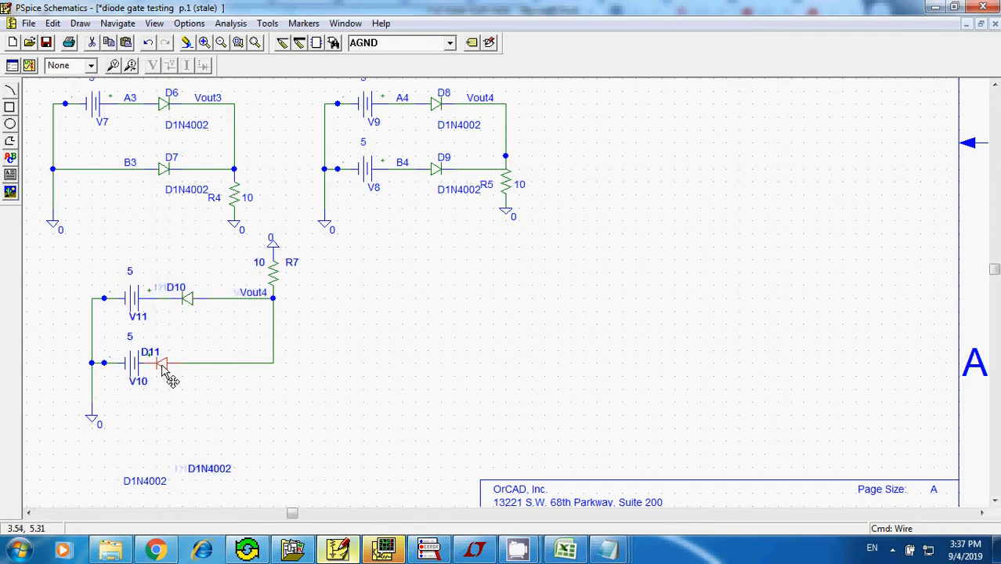
{"action": "left_click_drag", "start_coordinate": [162, 369], "coordinate": [189, 368]}
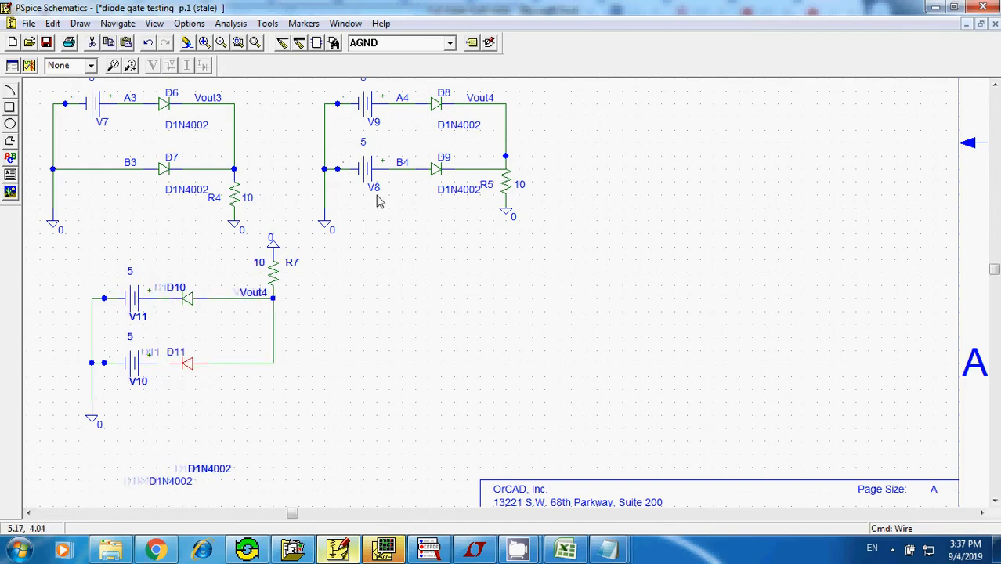
Label the wire between source V11 and diode D10 as A5
{"action": "left_click", "coordinate": [161, 301]}
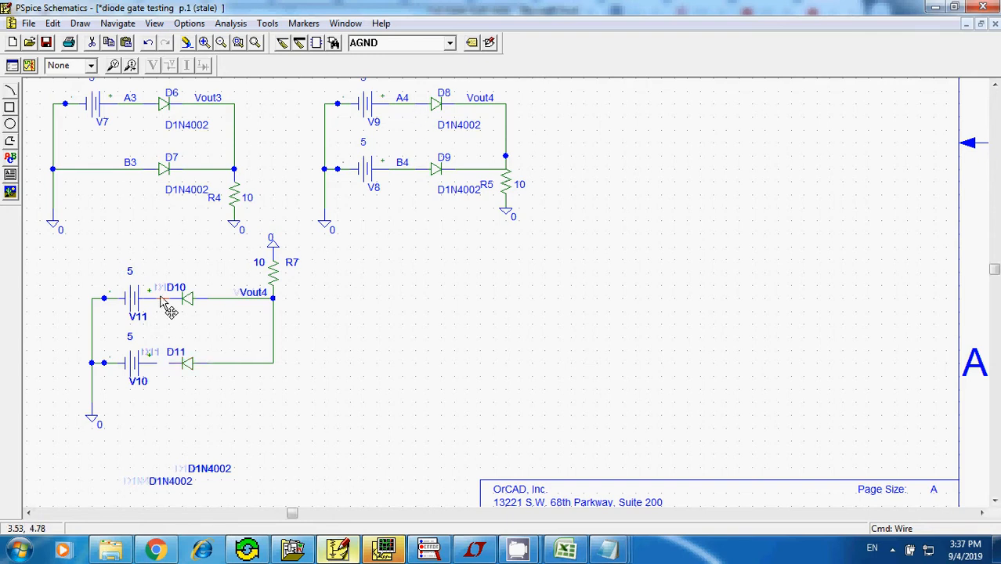
{"action": "left_click", "coordinate": [162, 300]}
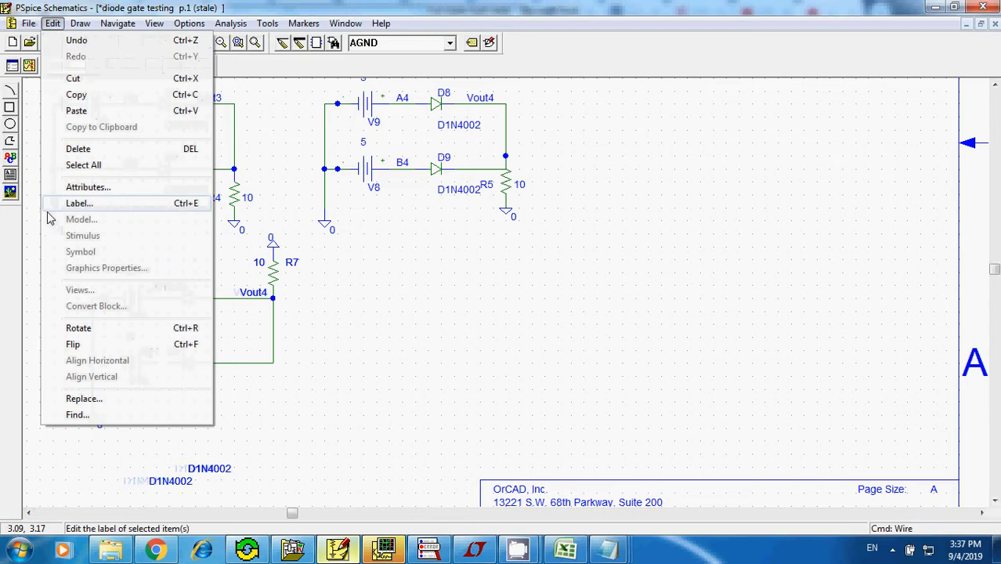
{"action": "left_click", "coordinate": [99, 205]}
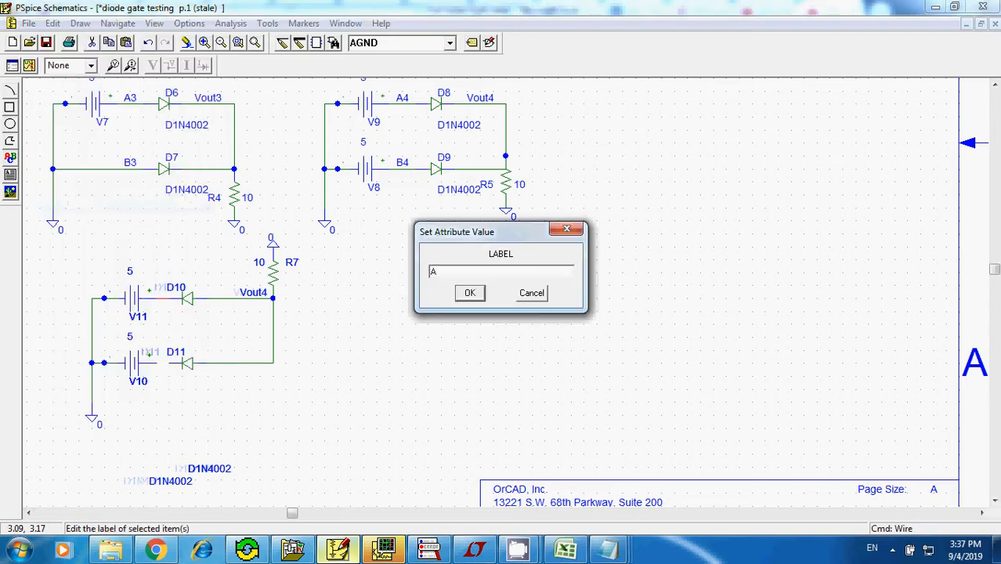
{"action": "left_click", "coordinate": [470, 292]}
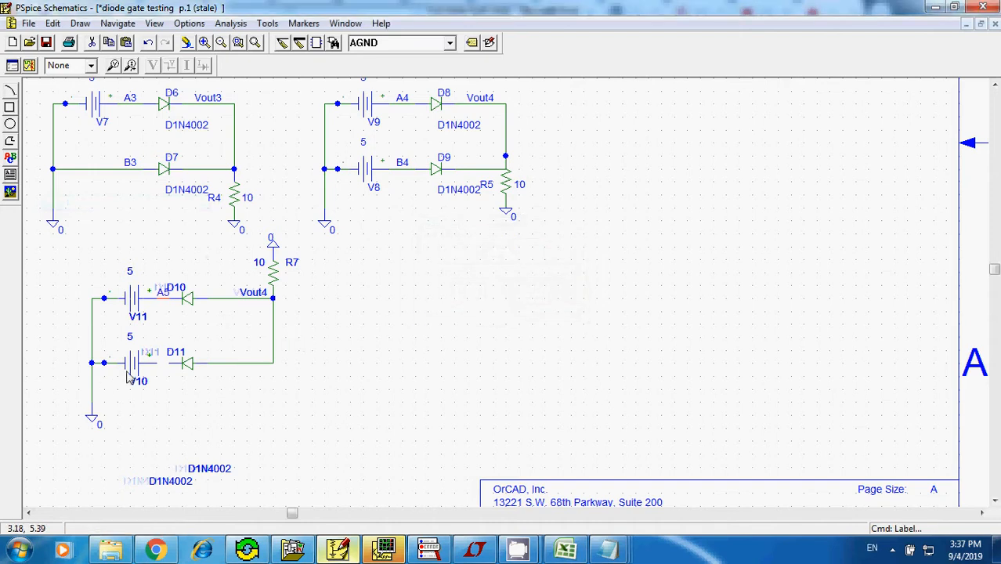
Draw a wire closing the gap between source V10 and diode D11
{"action": "left_click", "coordinate": [164, 369]}
{"action": "key", "text": "ctrl+w"}
{"action": "left_click", "coordinate": [170, 364]}
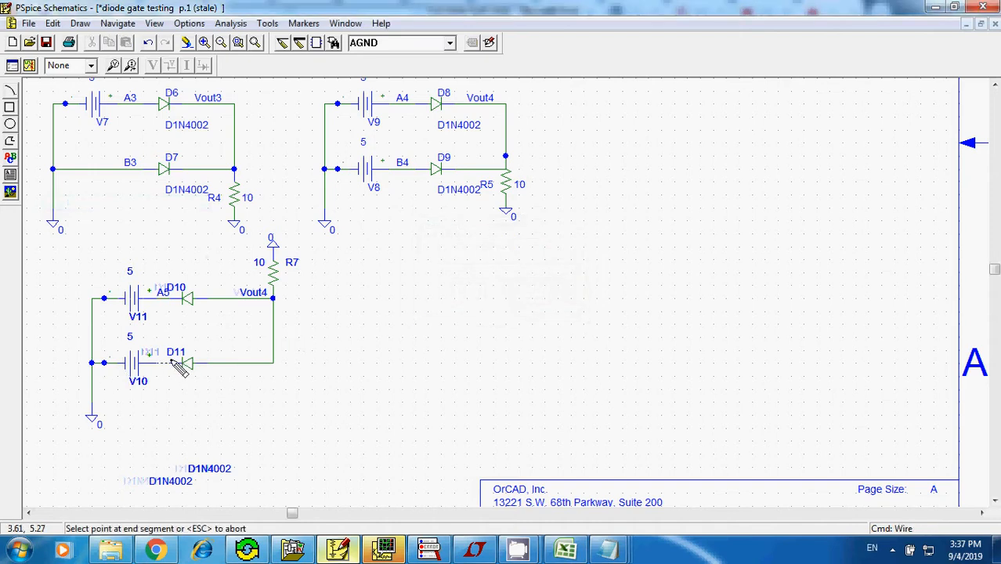
{"action": "double_click", "coordinate": [154, 363]}
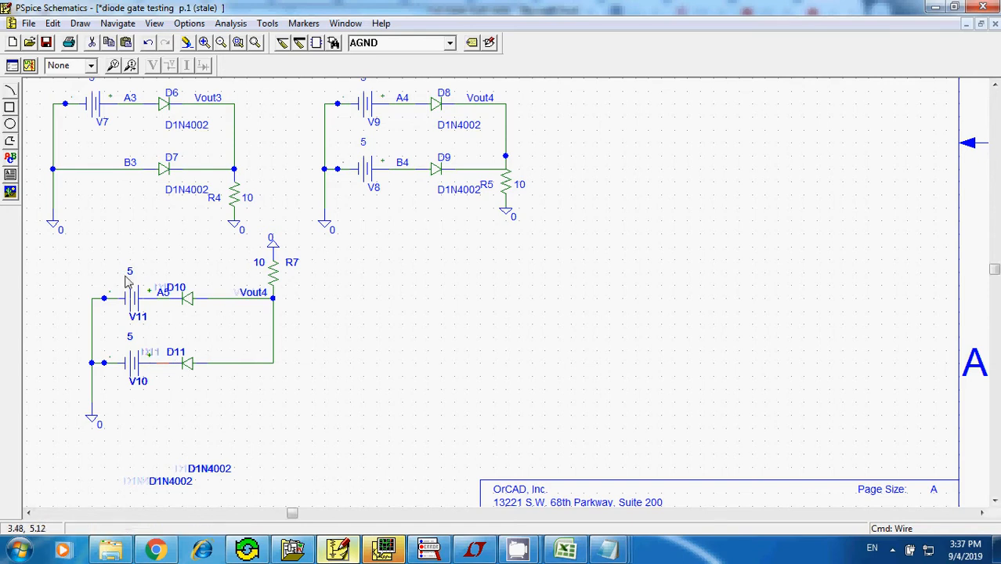
Label the wire between V10 and D11 as B5
{"action": "left_click", "coordinate": [53, 22]}
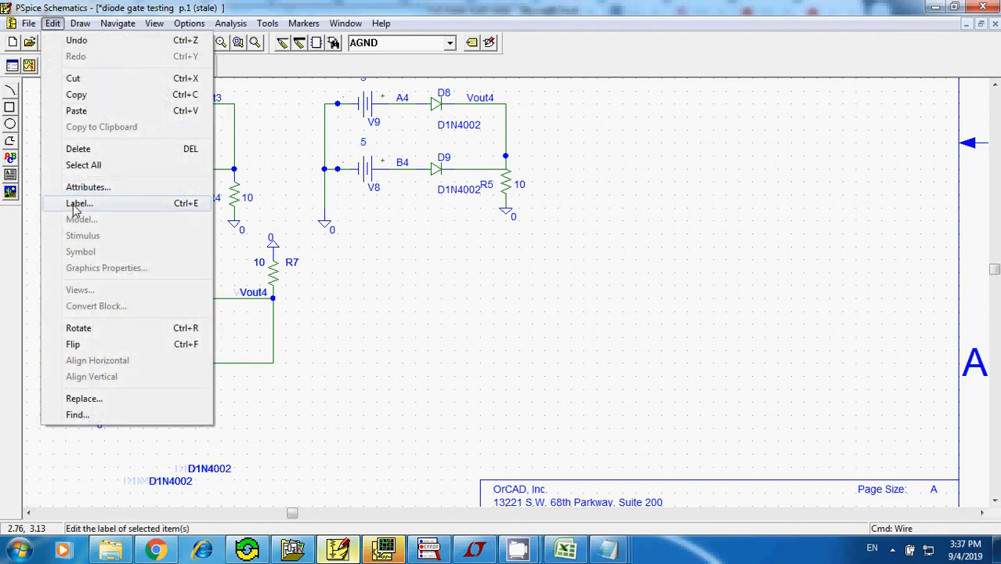
{"action": "left_click", "coordinate": [78, 203]}
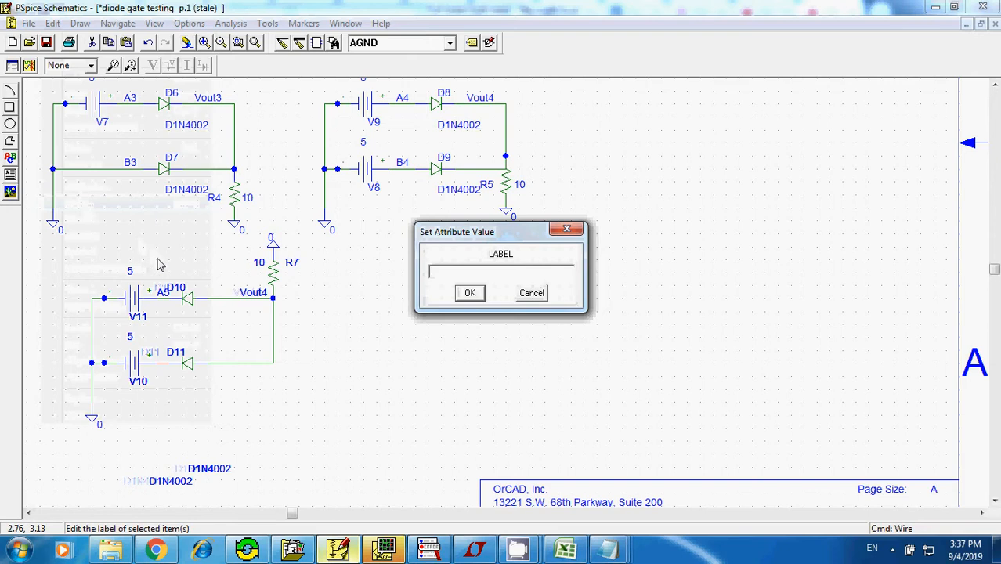
{"action": "type", "text": "B5"}
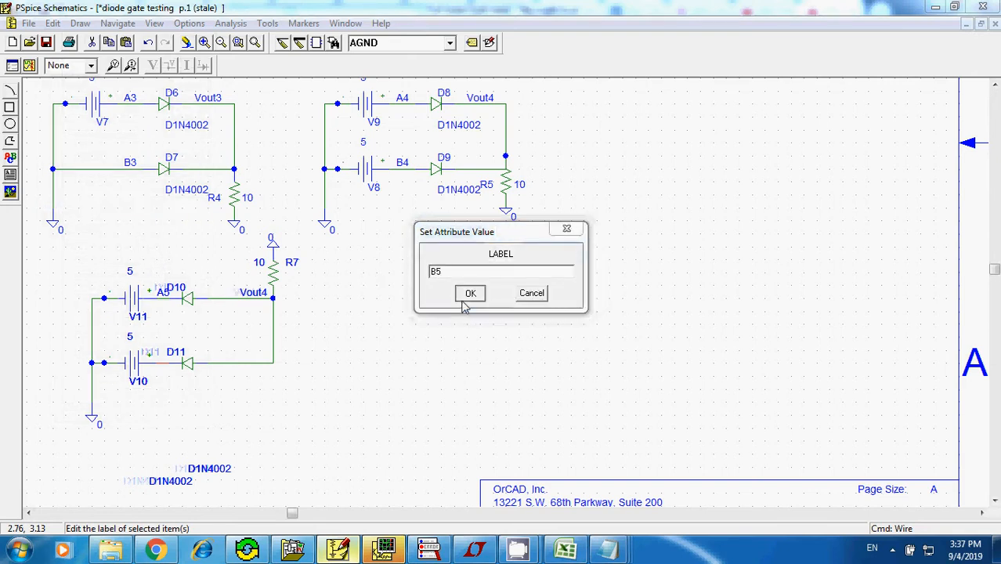
{"action": "left_click", "coordinate": [469, 296]}
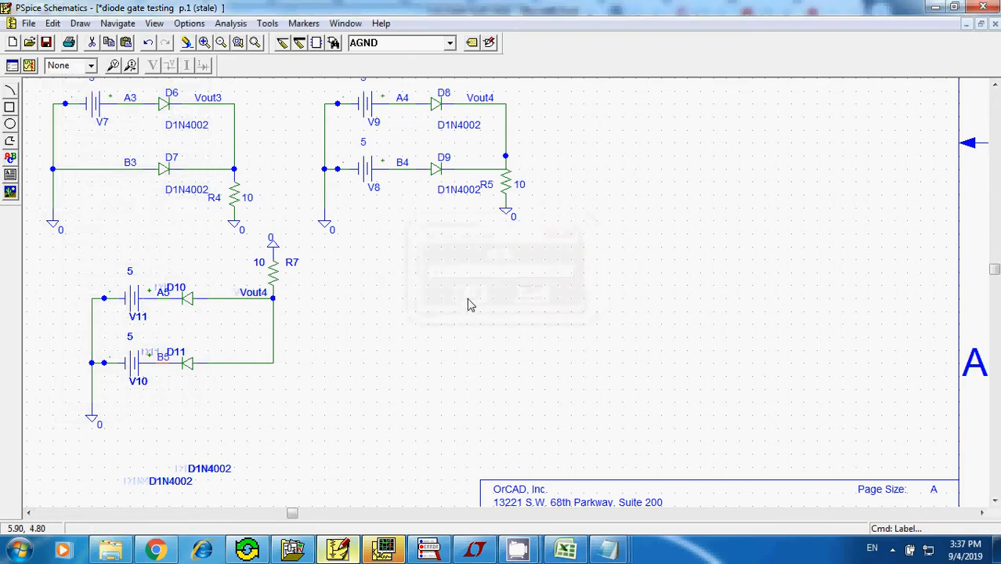
Move the D11 and D10 reference names clear of the B5 and A5 labels and refresh the view
{"action": "left_click", "coordinate": [175, 355]}
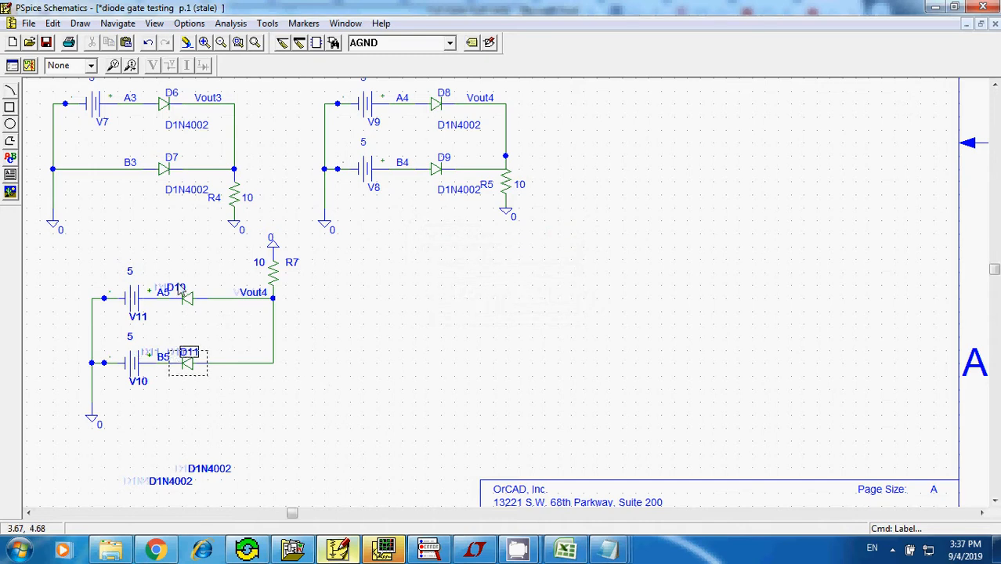
{"action": "left_click", "coordinate": [180, 289]}
{"action": "left_click_drag", "start_coordinate": [180, 289], "coordinate": [194, 280]}
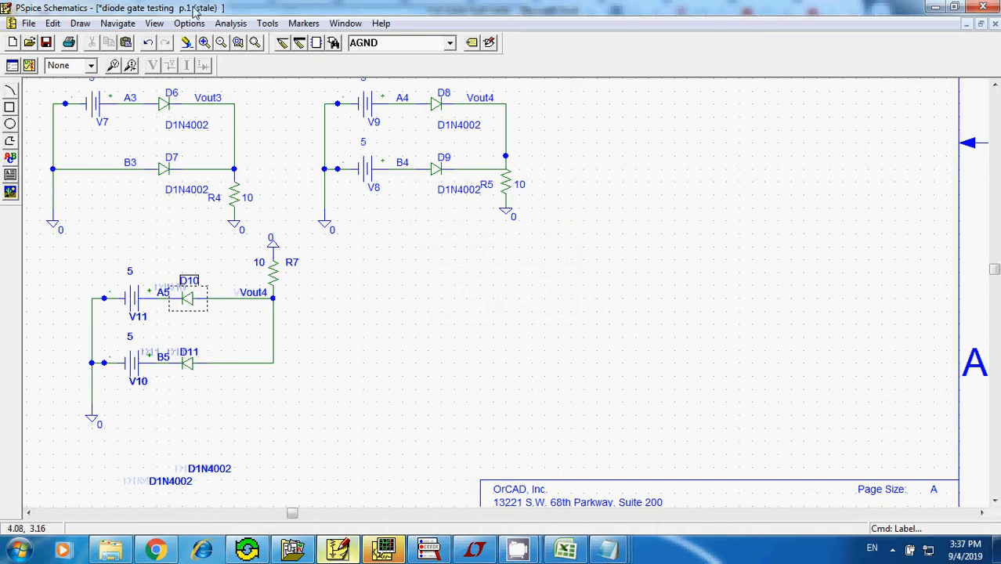
{"action": "left_click", "coordinate": [203, 43]}
{"action": "left_click", "coordinate": [220, 42]}
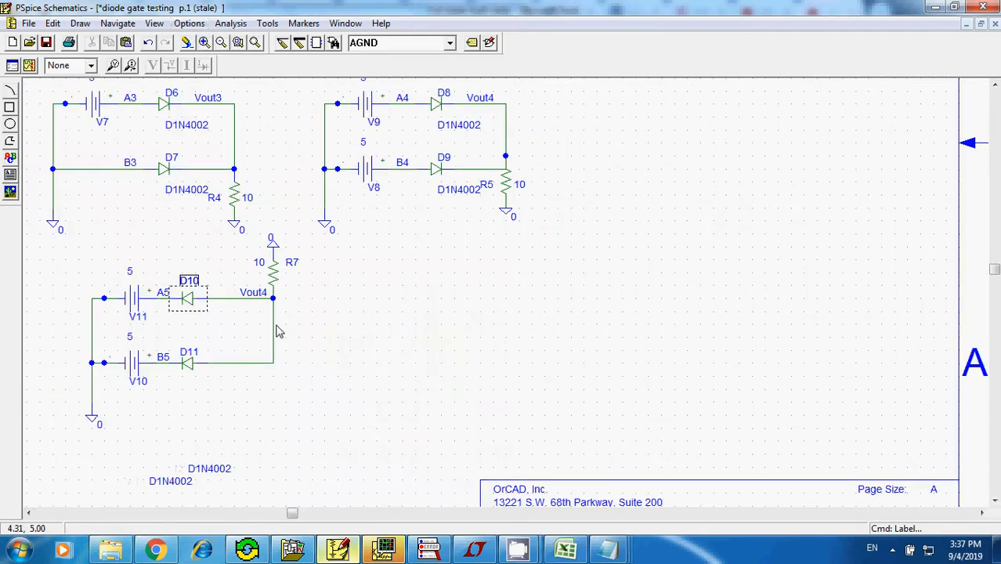
{"action": "left_click", "coordinate": [341, 313]}
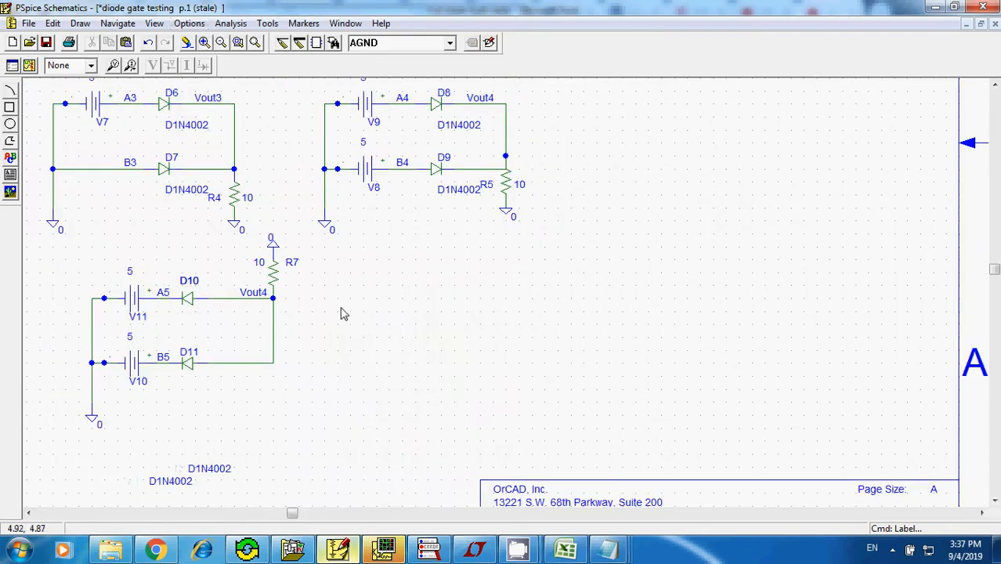
Delete the ground above resistor R7 and move the whole circuit slightly down the page
{"action": "left_click", "coordinate": [274, 244]}
{"action": "key", "text": "Delete"}
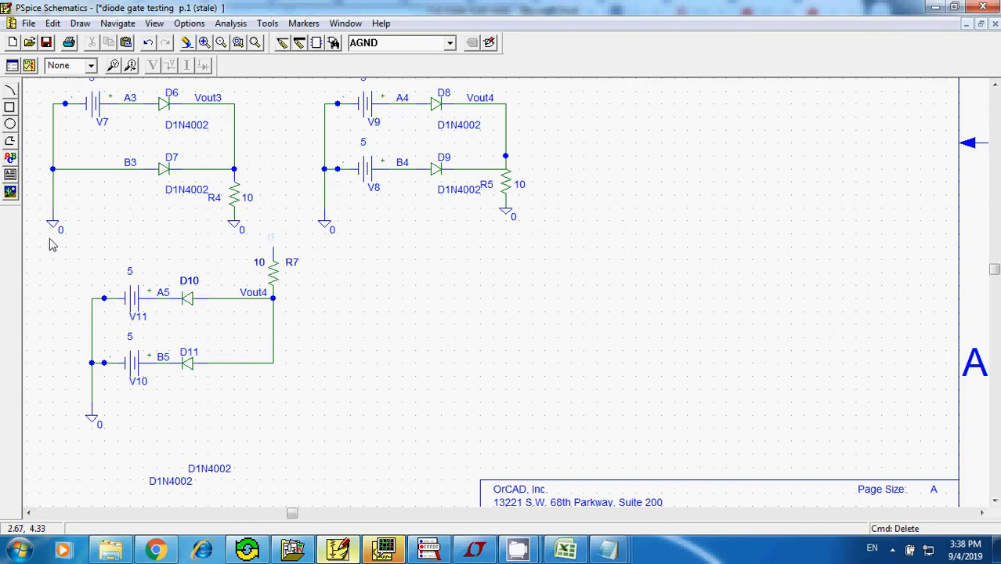
{"action": "left_click_drag", "start_coordinate": [45, 253], "coordinate": [387, 463]}
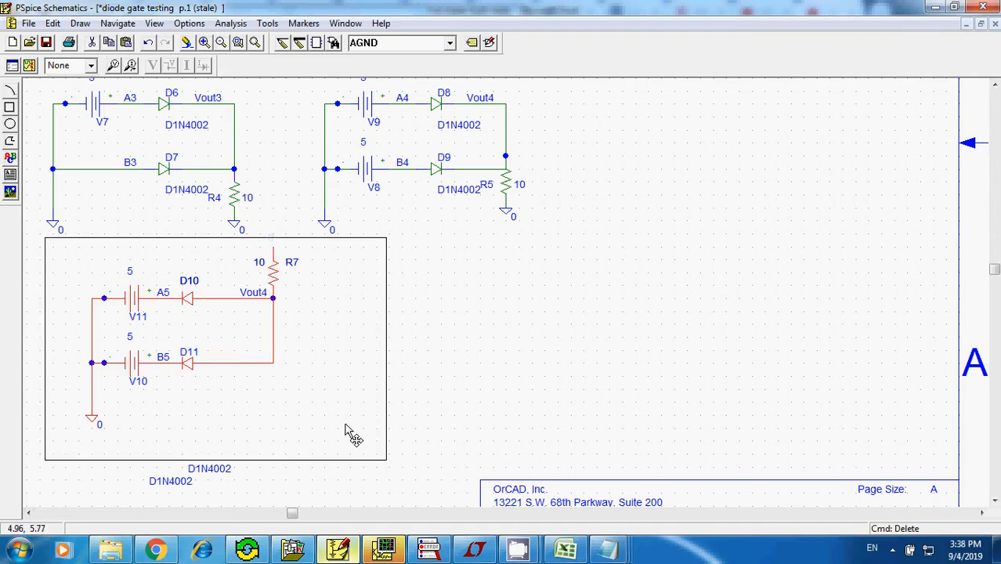
{"action": "left_click_drag", "start_coordinate": [348, 431], "coordinate": [346, 473]}
{"action": "left_click", "coordinate": [492, 392]}
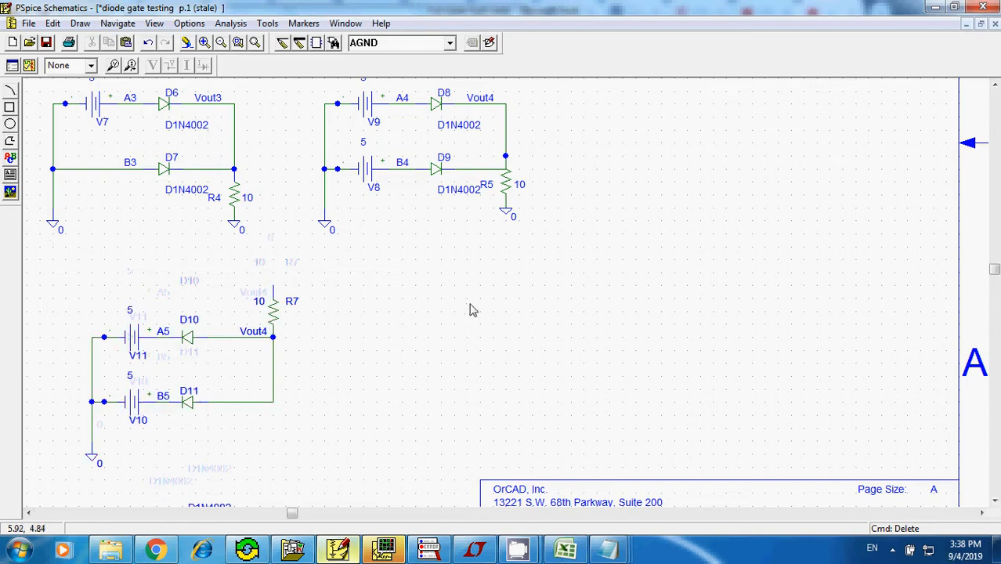
Copy the 5 V source V8 and paste it beside the circuit containing R7
{"action": "left_click", "coordinate": [373, 175]}
{"action": "key", "text": "ctrl+c"}
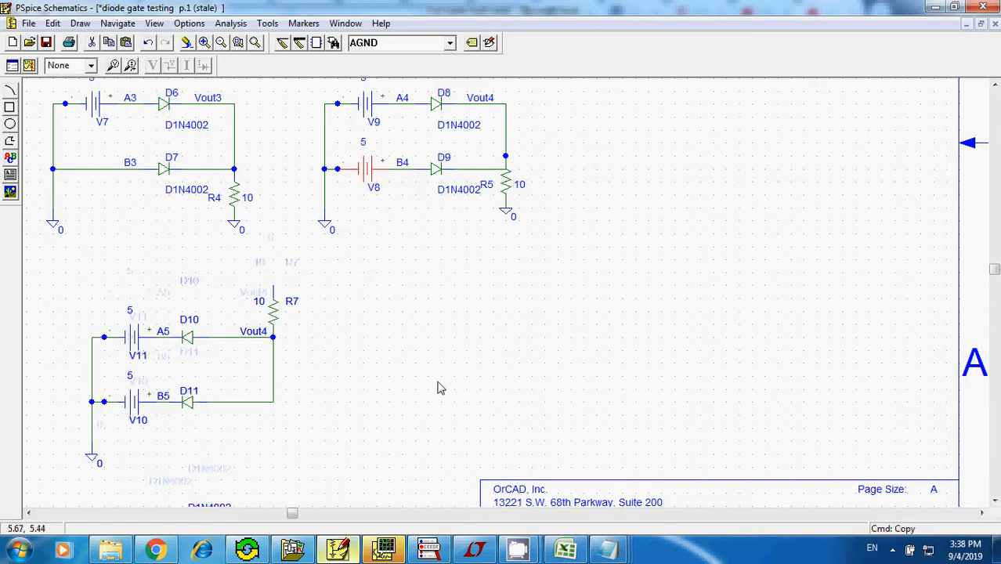
{"action": "key", "text": "ctrl+v"}
{"action": "left_click", "coordinate": [392, 357]}
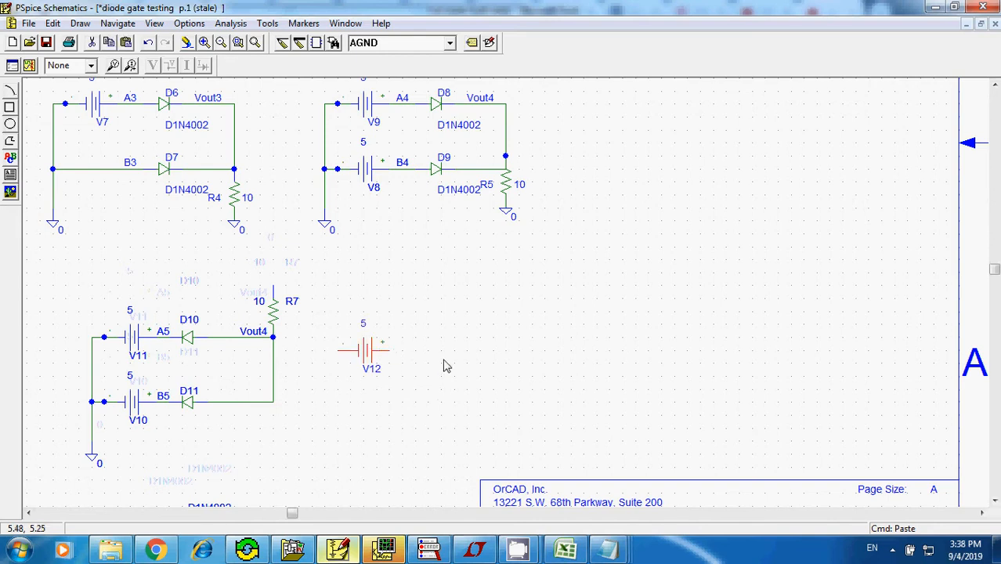
Rotate the pasted source by 180 degrees and place it horizontally with its positive end just above R7
{"action": "key", "text": "ctrl+r"}
{"action": "key", "text": "ctrl+r"}
{"action": "key", "text": "ctrl+r"}
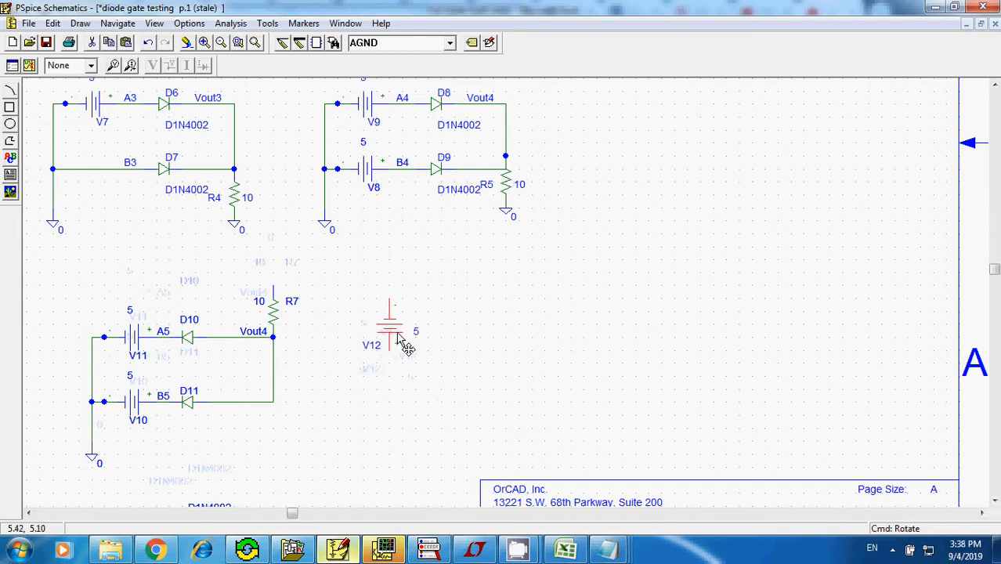
{"action": "left_click_drag", "start_coordinate": [389, 329], "coordinate": [362, 311]}
{"action": "key", "text": "ctrl+r"}
{"action": "key", "text": "ctrl+r"}
{"action": "key", "text": "ctrl+r"}
{"action": "key", "text": "ctrl+r"}
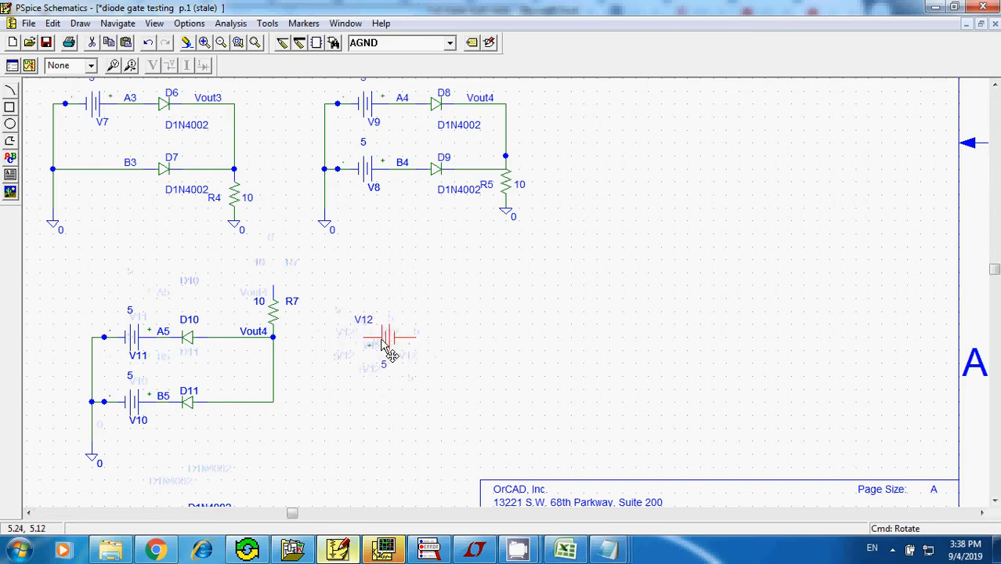
{"action": "left_click_drag", "start_coordinate": [385, 351], "coordinate": [309, 283]}
Wire the positive end of V12 to the upper end of R7 and attach a copied ground to its negative end
{"action": "key", "text": "ctrl+w"}
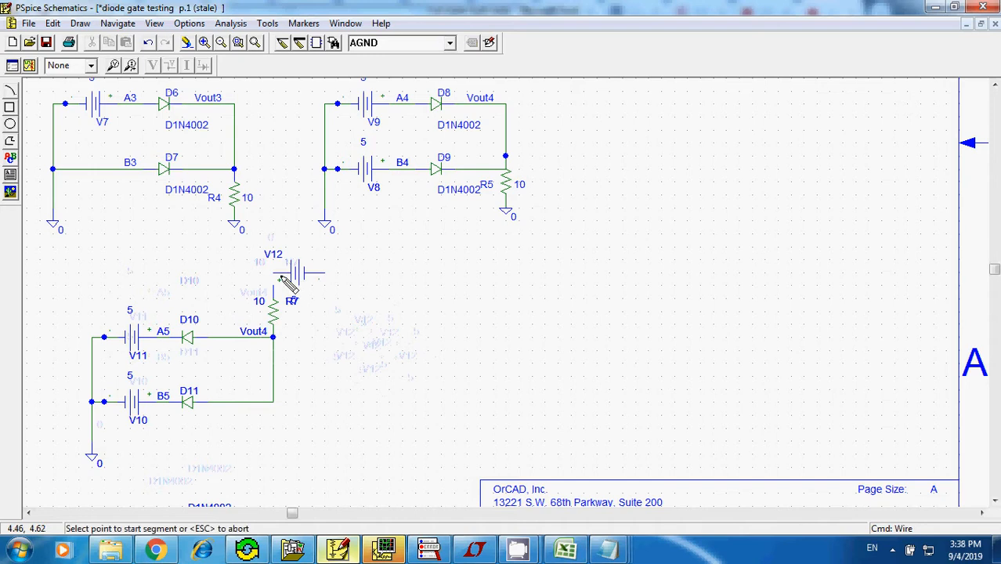
{"action": "left_click", "coordinate": [273, 275]}
{"action": "double_click", "coordinate": [274, 292]}
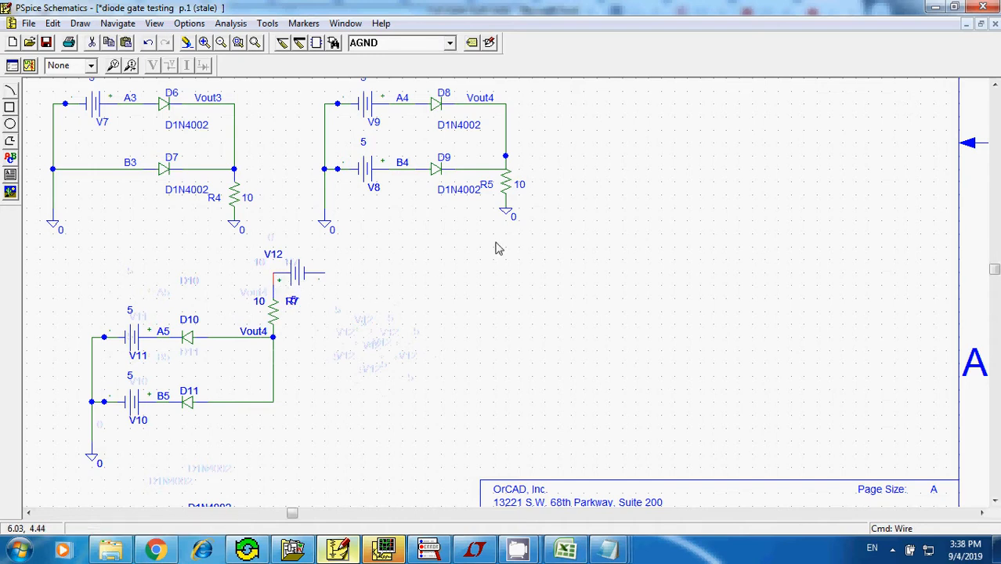
{"action": "key", "text": "ctrl+c"}
{"action": "key", "text": "ctrl+v"}
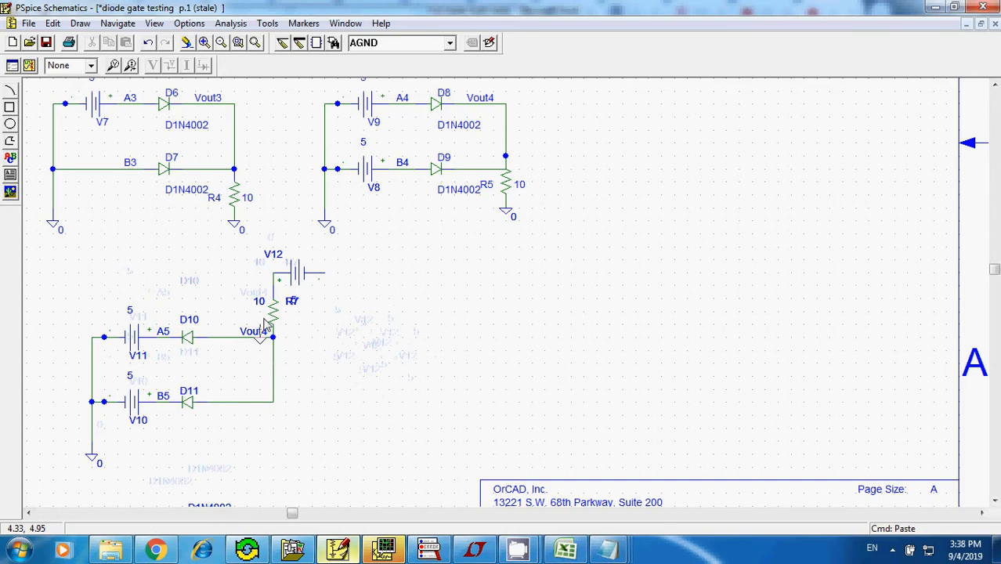
{"action": "left_click", "coordinate": [330, 282]}
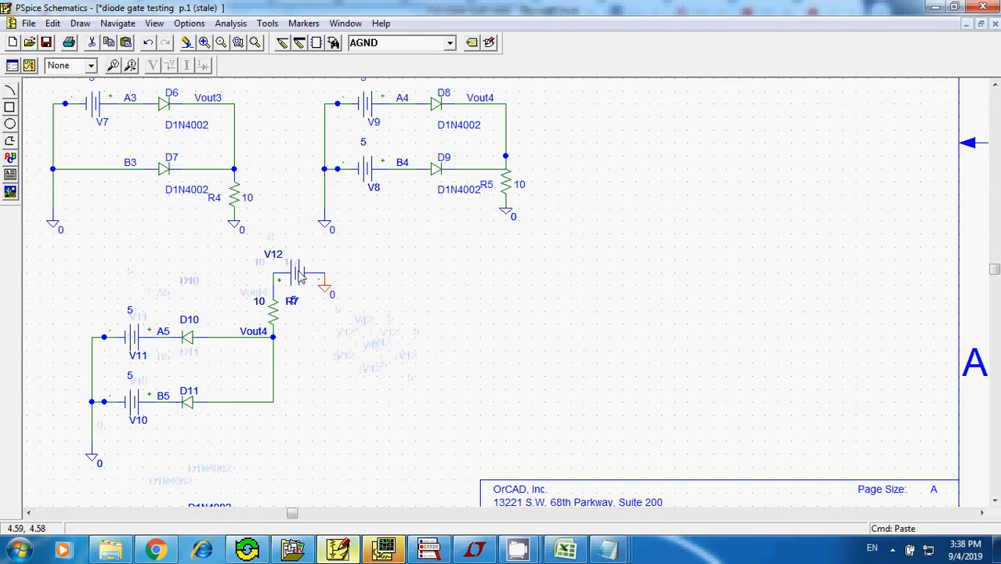
Check the DC attribute of source V12 and close its attributes without changes
{"action": "left_click", "coordinate": [301, 275]}
{"action": "left_click", "coordinate": [55, 25]}
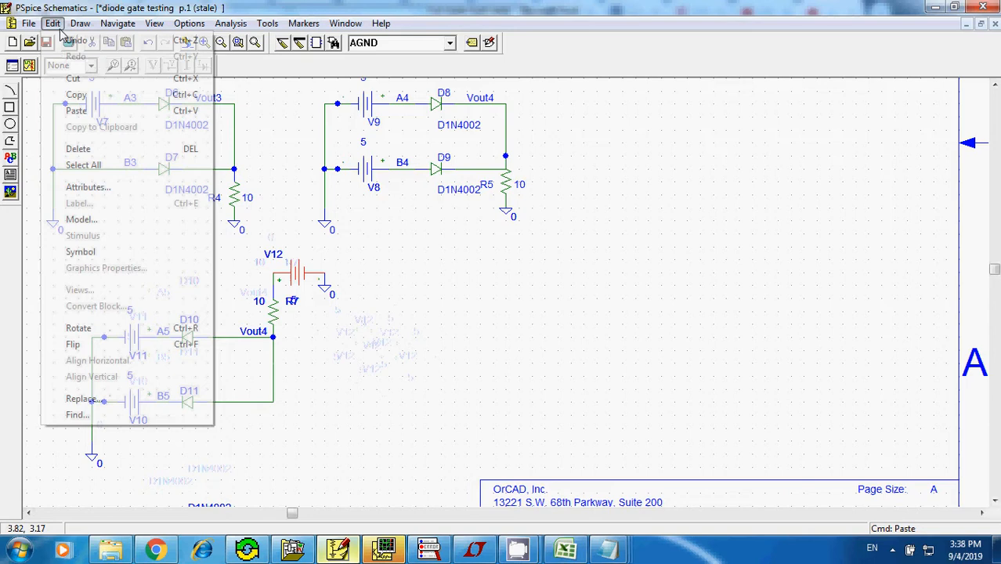
{"action": "left_click", "coordinate": [81, 220]}
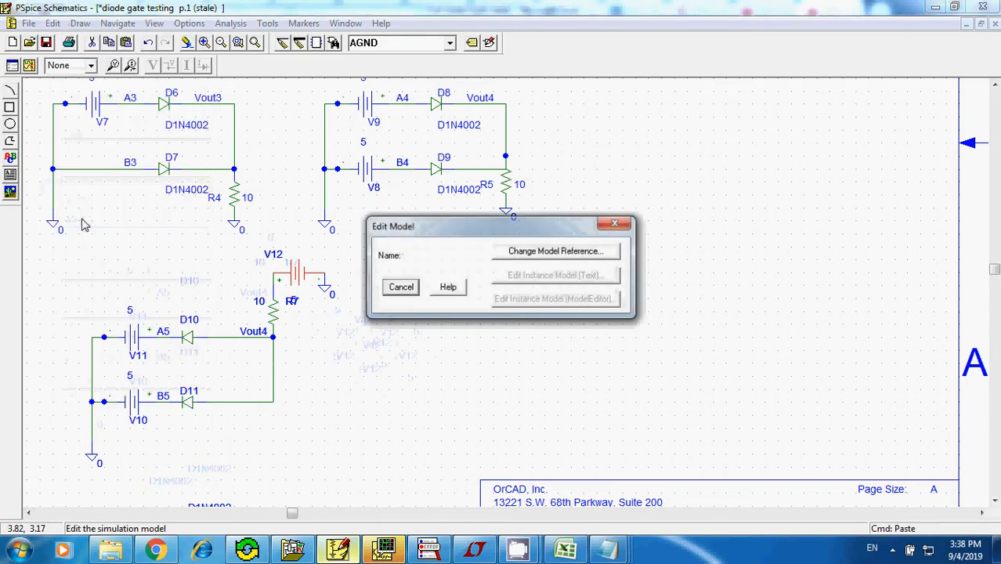
{"action": "left_click", "coordinate": [401, 287]}
{"action": "left_click", "coordinate": [52, 24]}
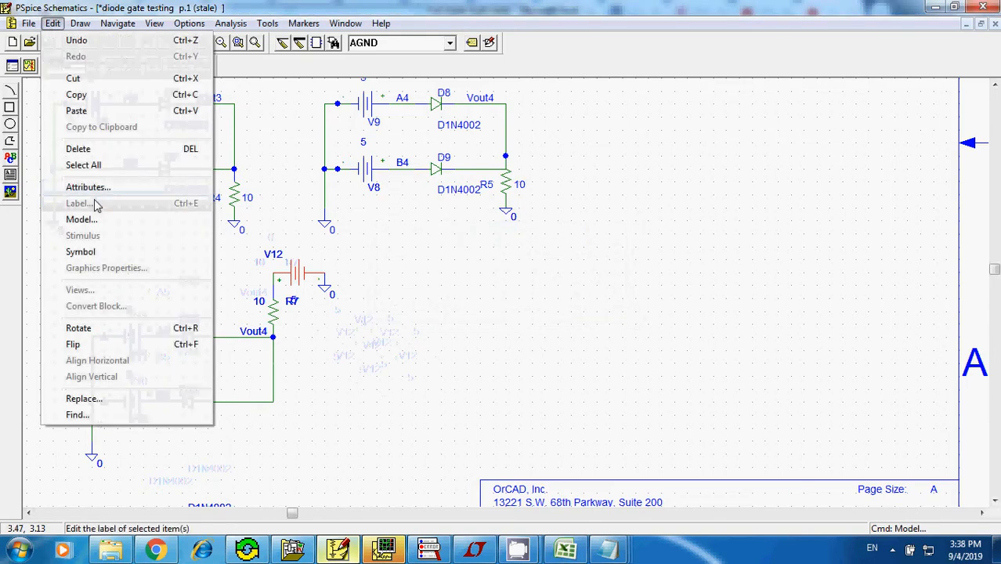
{"action": "left_click", "coordinate": [95, 193]}
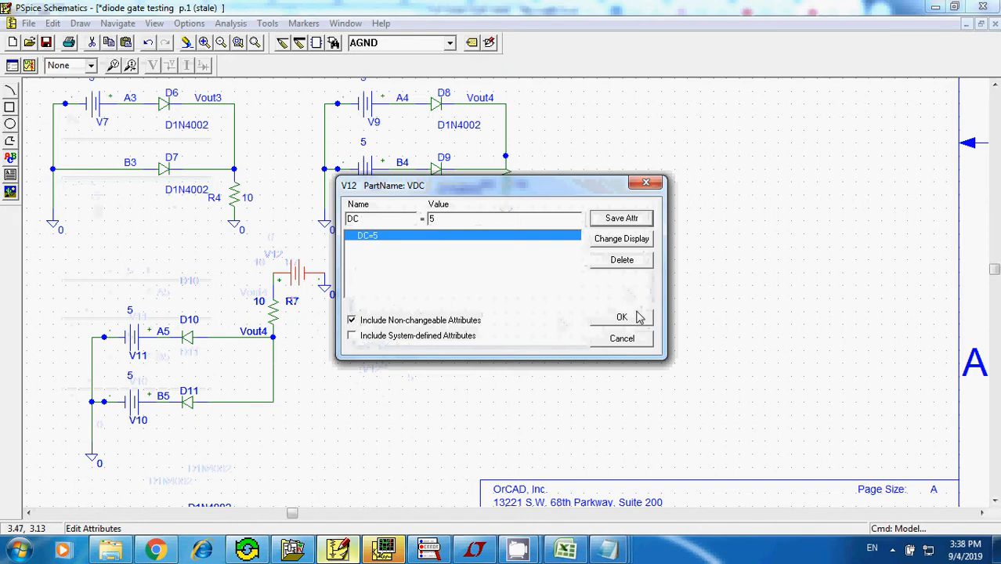
{"action": "left_click", "coordinate": [635, 339]}
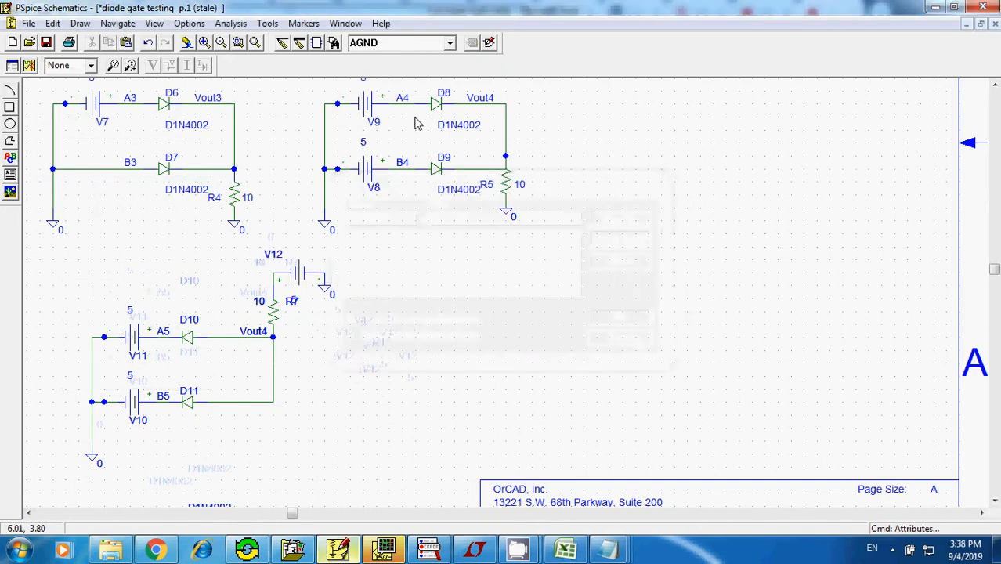
{"action": "left_click", "coordinate": [203, 42]}
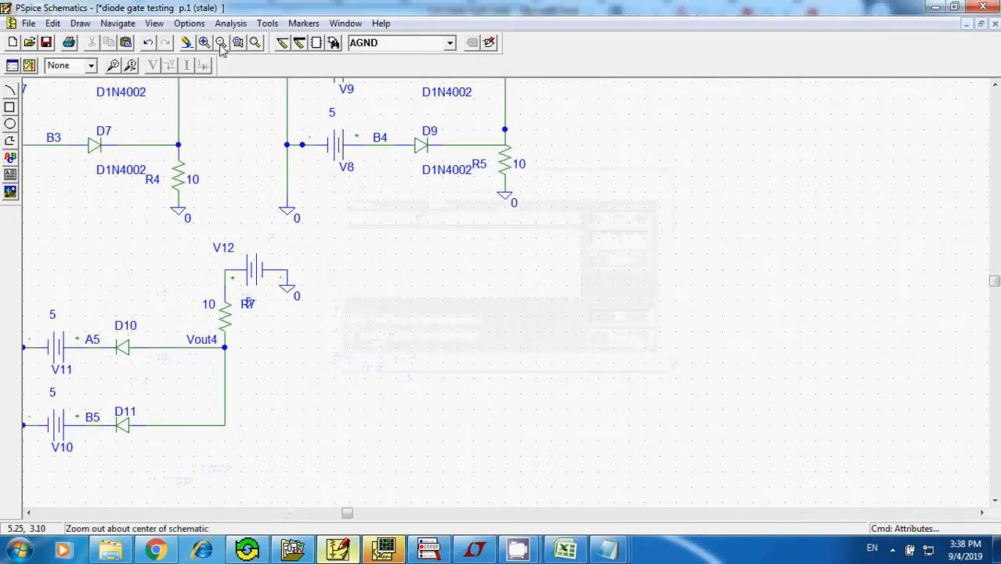
Copy the complete AND gate circuit containing V10, V11 and V12 and paste the duplicate beside it, below the V8 and V9 circuit
{"action": "left_click", "coordinate": [220, 42]}
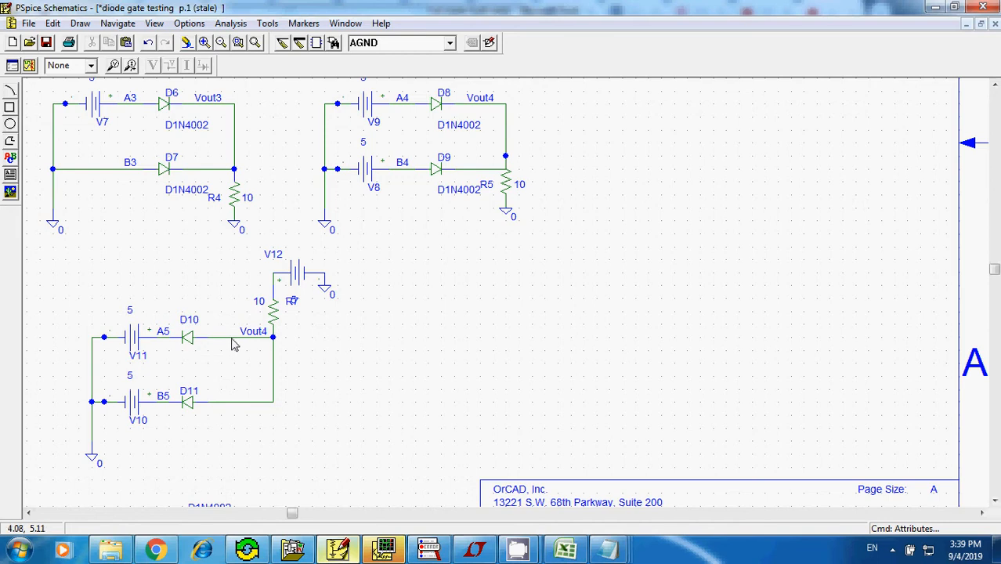
{"action": "left_click", "coordinate": [232, 342]}
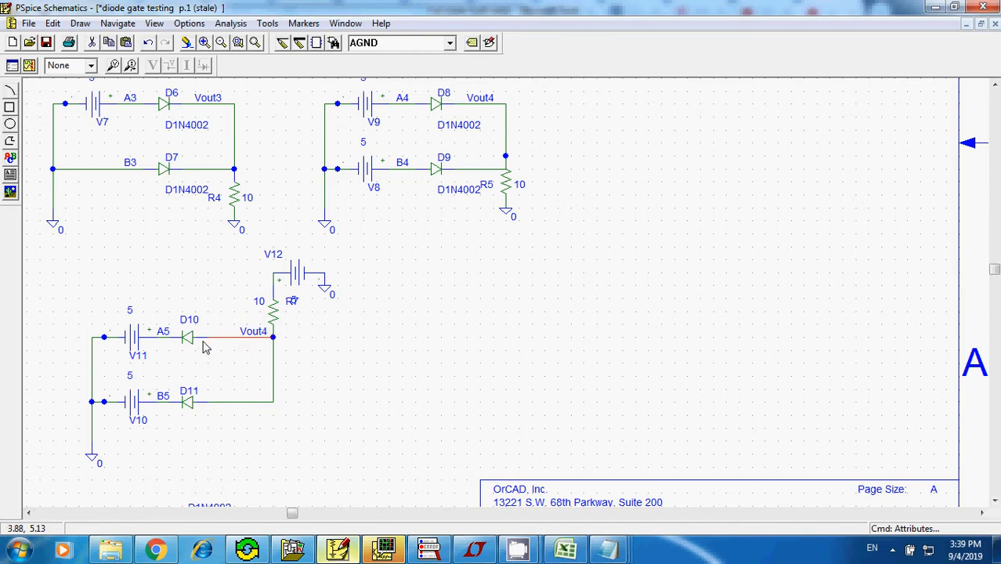
{"action": "left_click", "coordinate": [155, 343]}
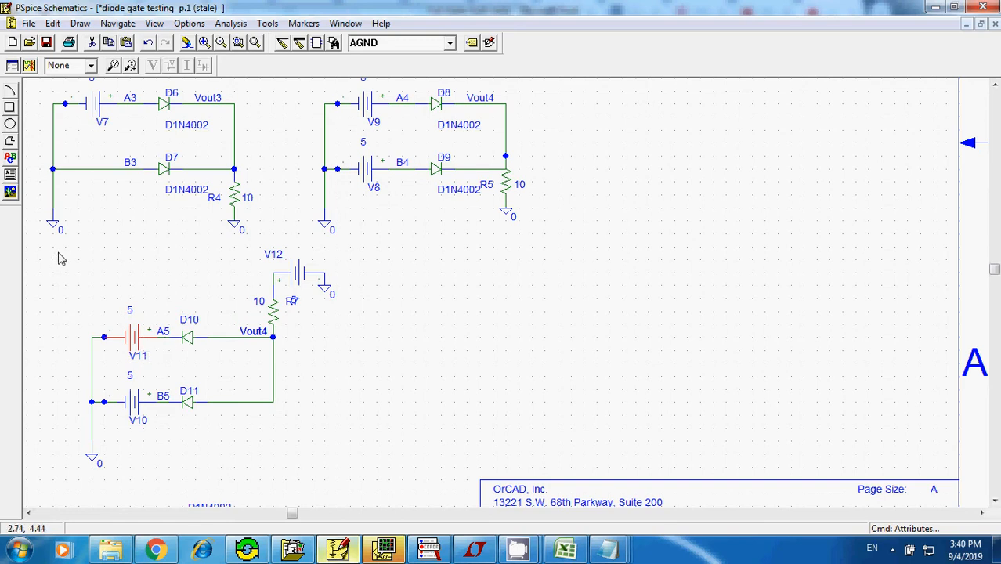
{"action": "left_click_drag", "start_coordinate": [61, 257], "coordinate": [366, 484]}
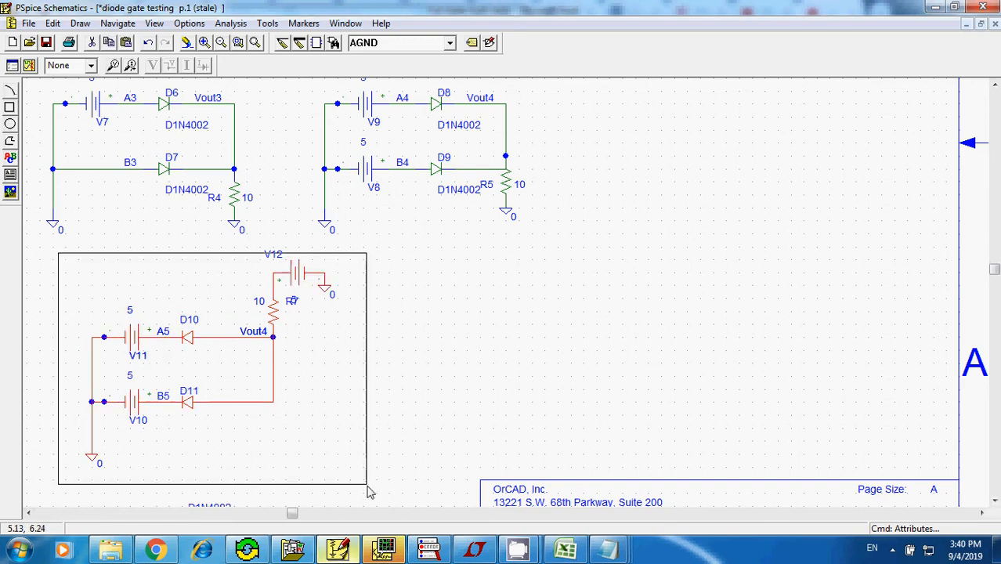
{"action": "key", "text": "ctrl+c"}
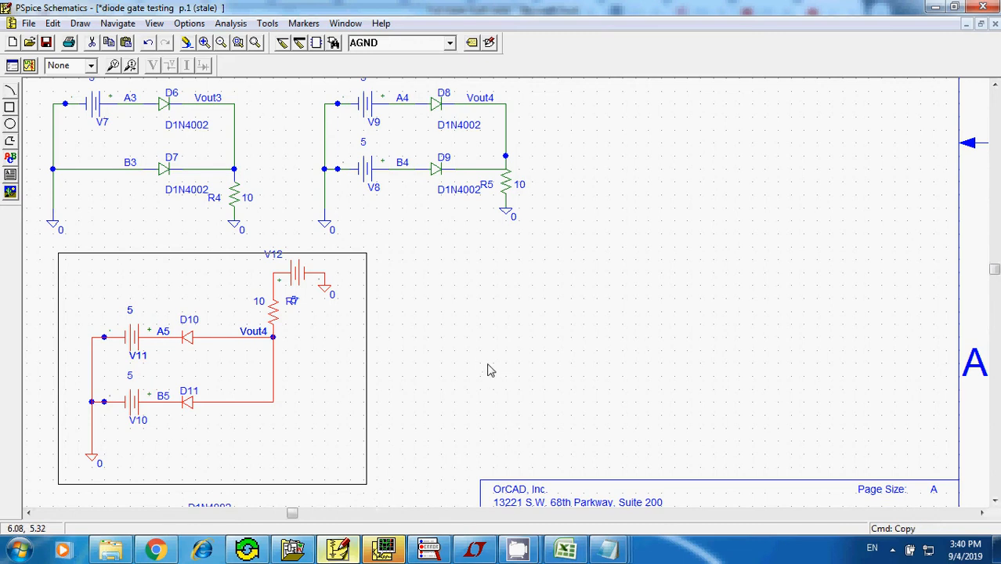
{"action": "key", "text": "ctrl+v"}
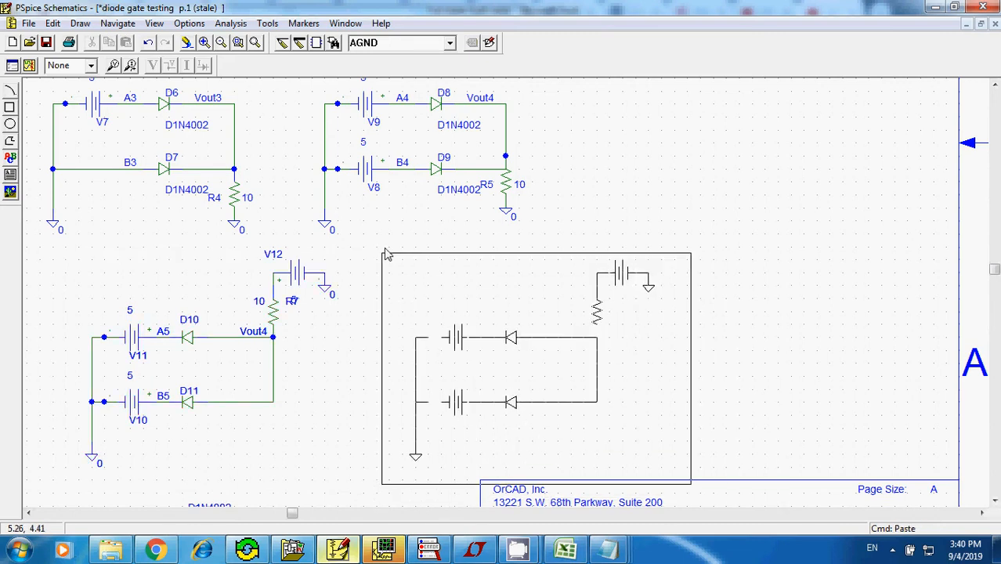
{"action": "left_click", "coordinate": [377, 254]}
{"action": "left_click", "coordinate": [748, 247]}
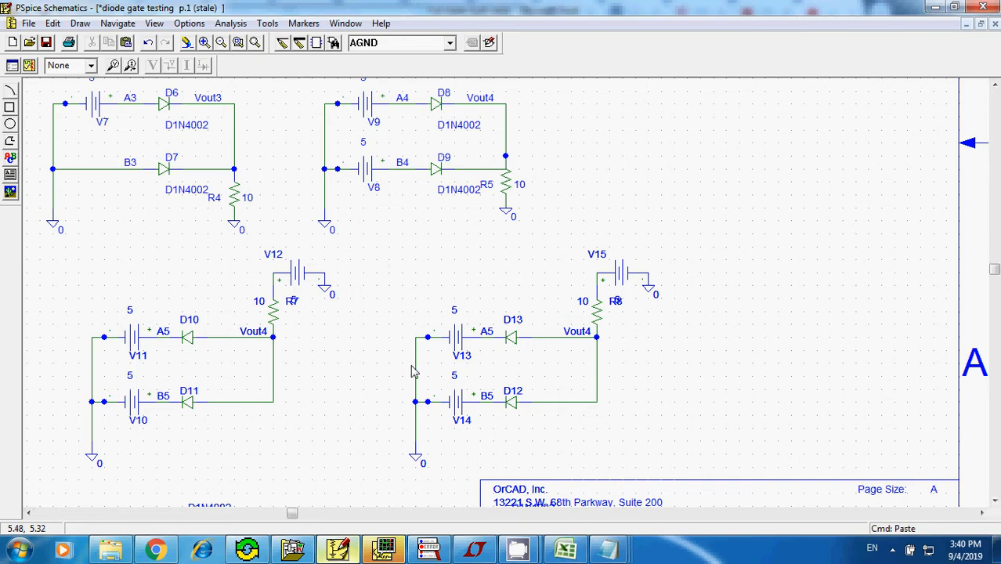
Delete source V13 from the pasted circuit and bridge the gap with a wire to diode D13
{"action": "left_click", "coordinate": [460, 344]}
{"action": "key", "text": "Delete"}
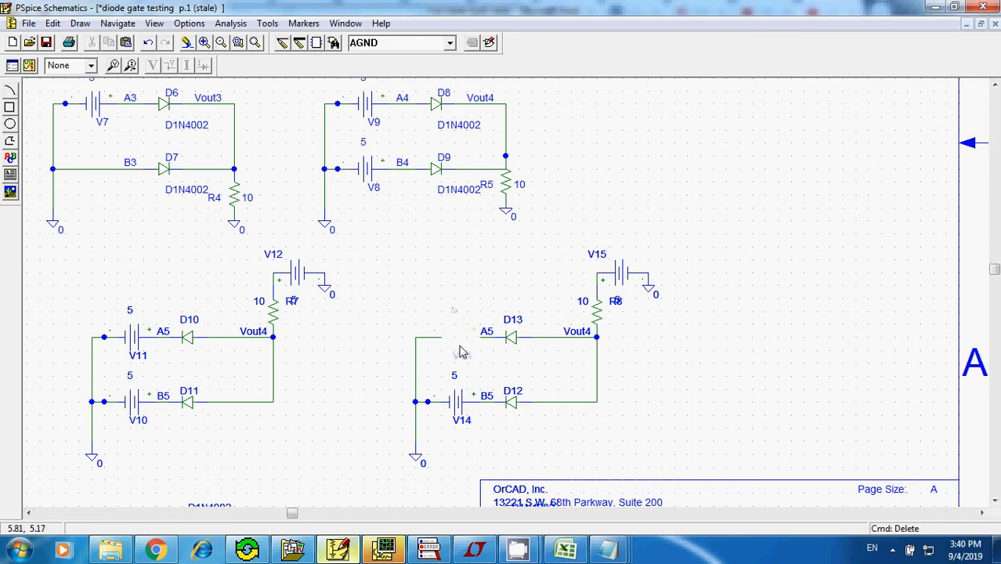
{"action": "key", "text": "ctrl+w"}
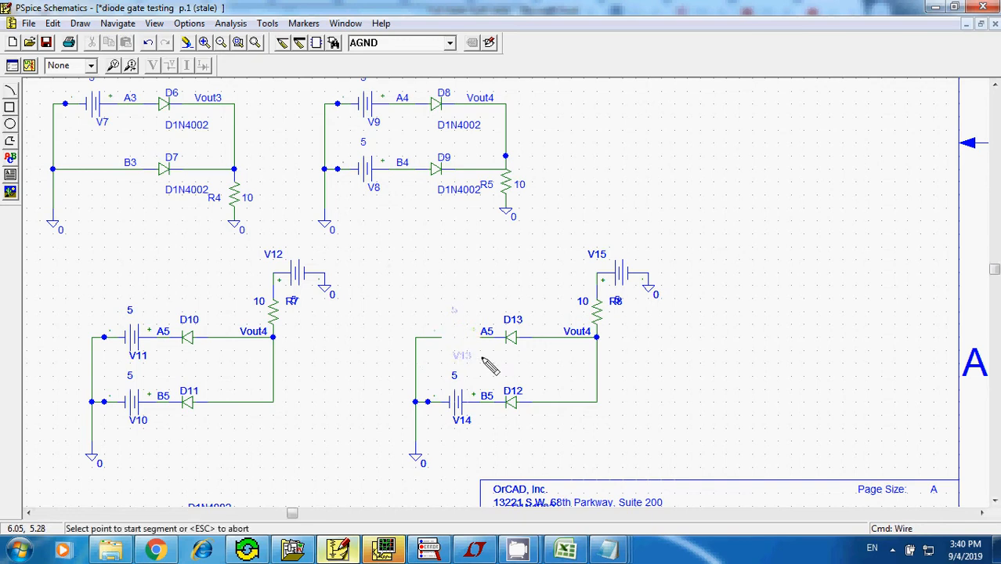
{"action": "left_click", "coordinate": [443, 337]}
{"action": "left_click", "coordinate": [492, 340]}
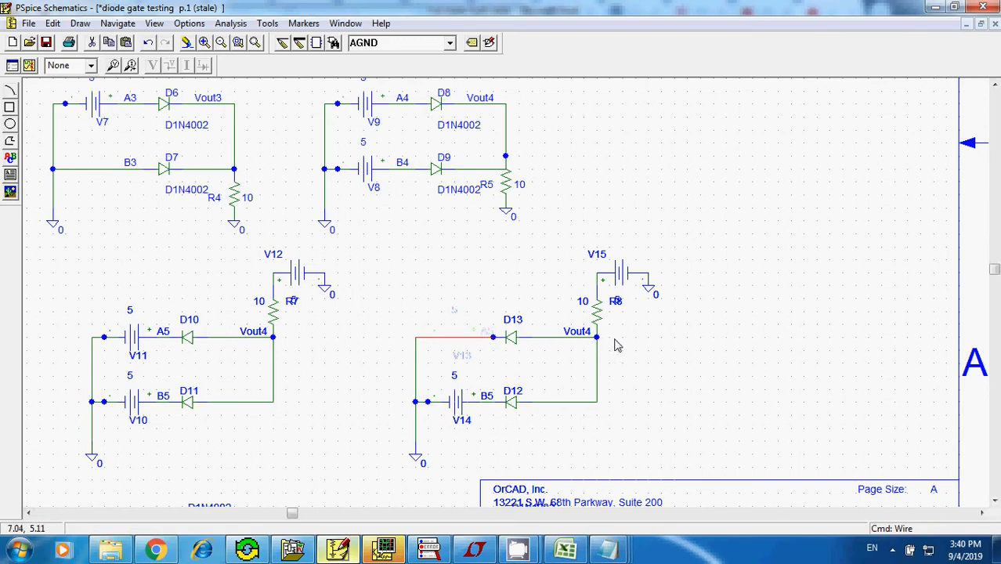
{"action": "left_click", "coordinate": [493, 338]}
Check the AND gate truth table in Excel and return to the PSpice schematic
{"action": "left_click", "coordinate": [566, 551]}
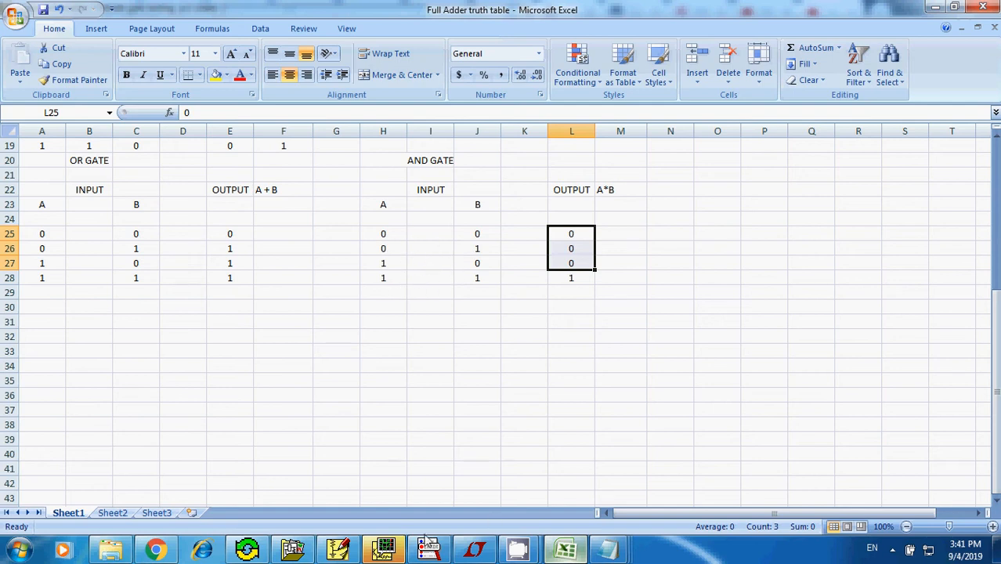
{"action": "left_click", "coordinate": [340, 548]}
{"action": "left_click", "coordinate": [679, 335]}
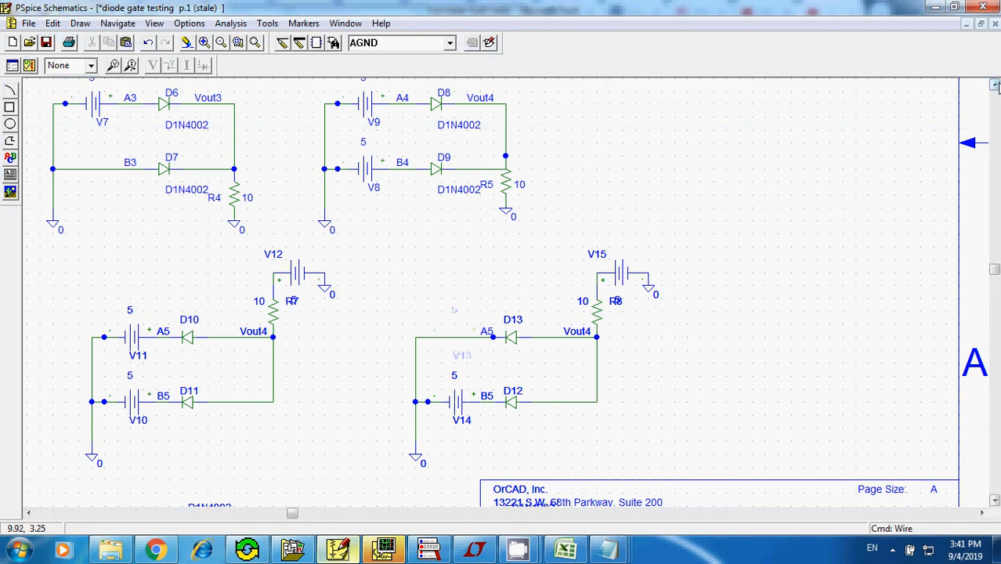
Copy the D1 and D2 diode branches of the first OR gate and paste them directly above that circuit
{"action": "left_click", "coordinate": [993, 85]}
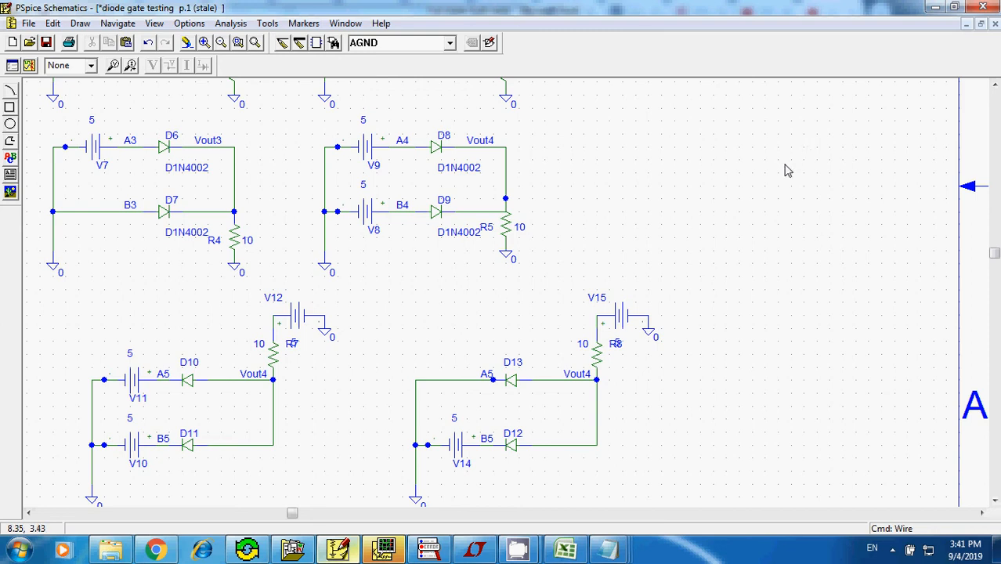
{"action": "left_click", "coordinate": [994, 85]}
{"action": "left_click", "coordinate": [994, 84]}
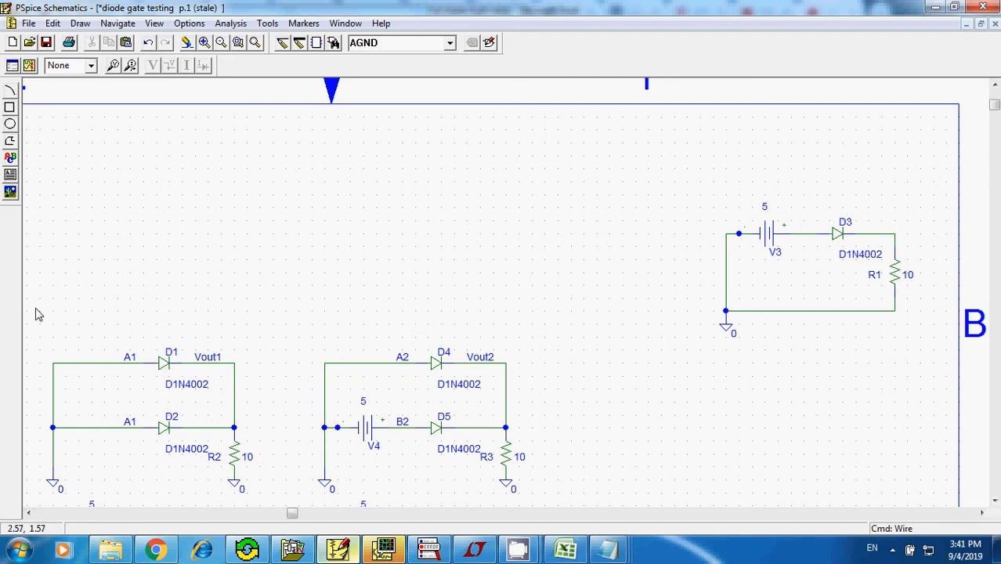
{"action": "left_click_drag", "start_coordinate": [33, 312], "coordinate": [273, 445]}
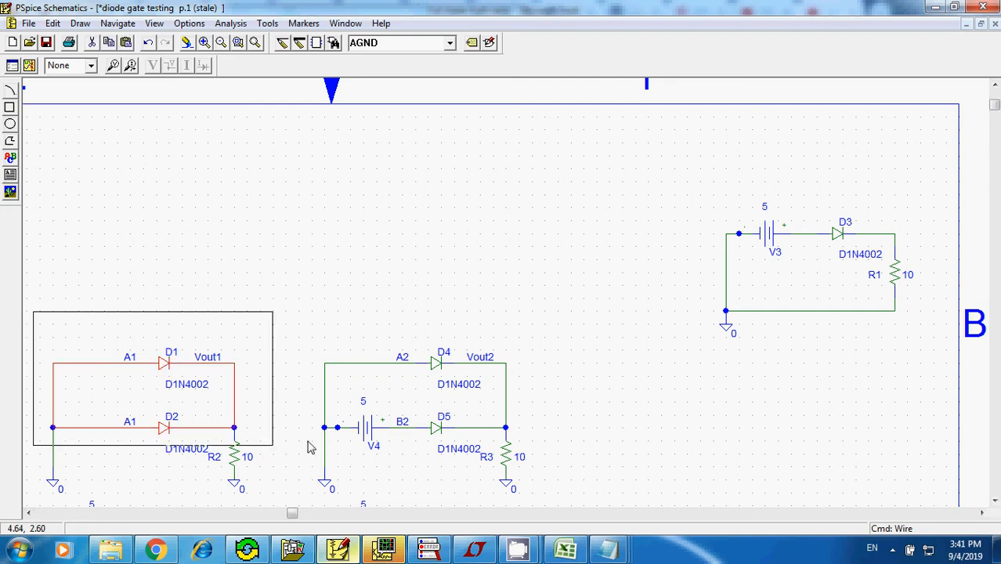
{"action": "key", "text": "ctrl+c"}
{"action": "key", "text": "ctrl+v"}
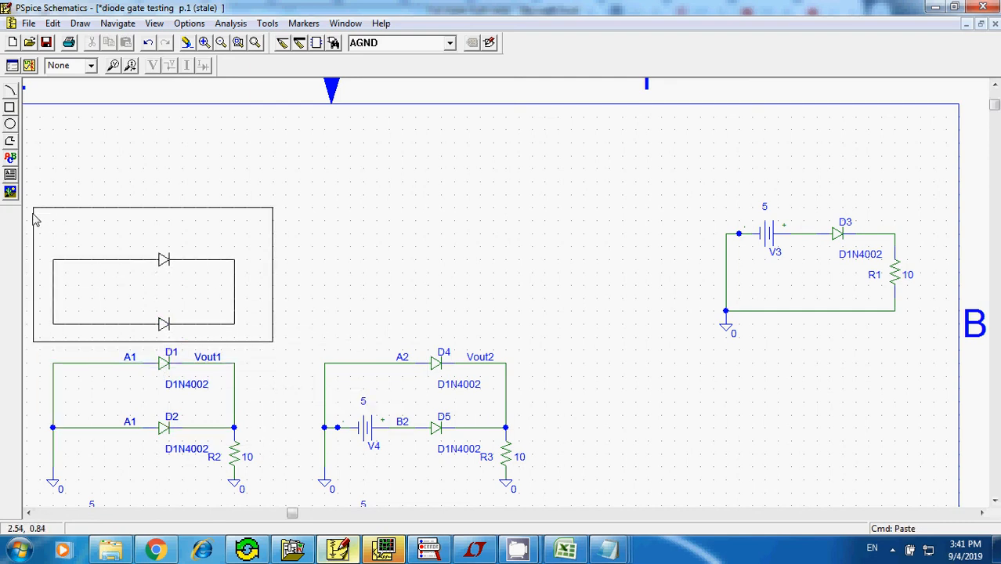
{"action": "left_click", "coordinate": [48, 188]}
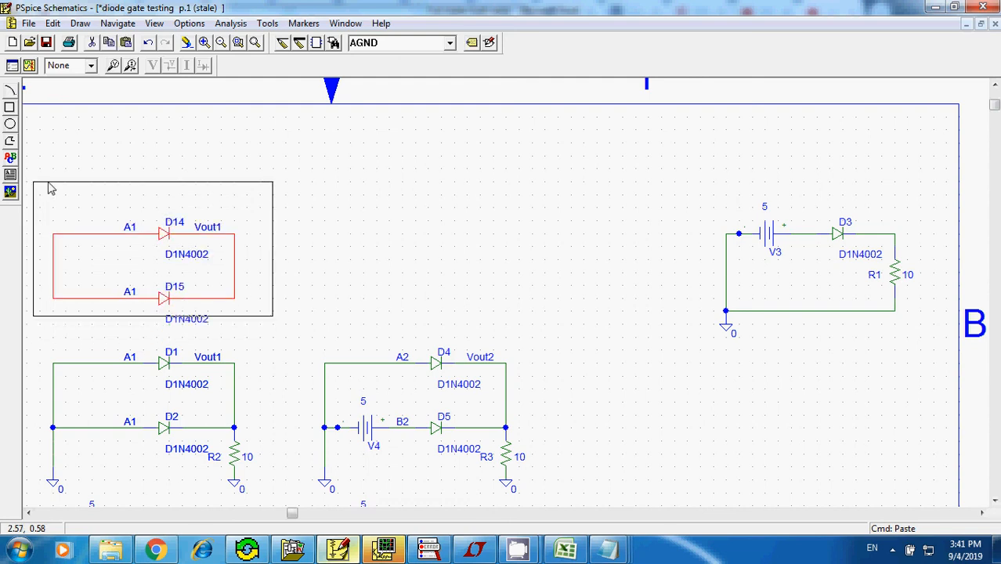
{"action": "left_click", "coordinate": [336, 242]}
Wire both ends of the pasted diode branches down to the D1 branch to form a four-input OR gate
{"action": "key", "text": "ctrl+w"}
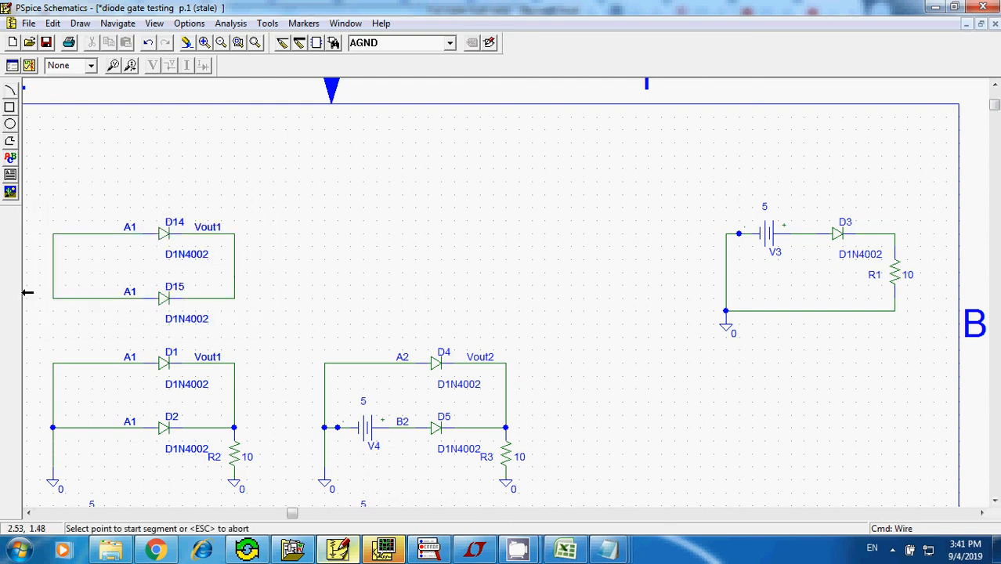
{"action": "left_click", "coordinate": [52, 299]}
{"action": "left_click", "coordinate": [53, 363]}
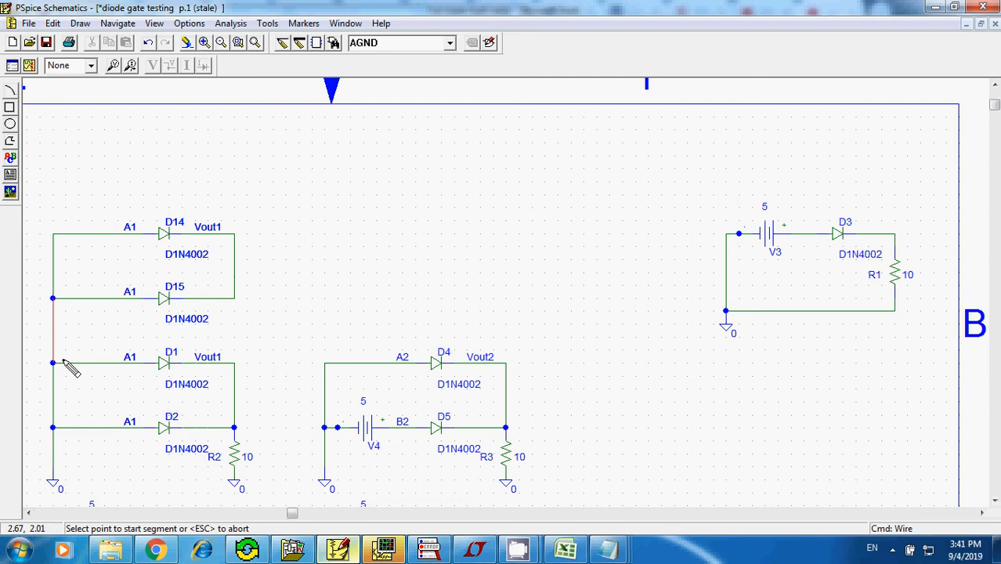
{"action": "left_click", "coordinate": [234, 299]}
{"action": "left_click", "coordinate": [235, 362]}
{"action": "key", "text": "Escape"}
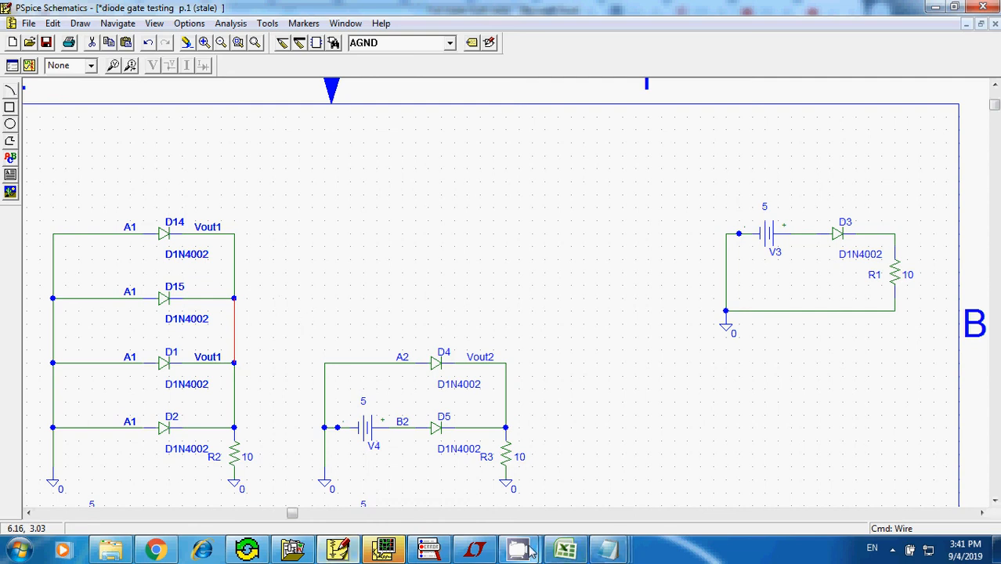
{"action": "mouse_move", "coordinate": [523, 551]}
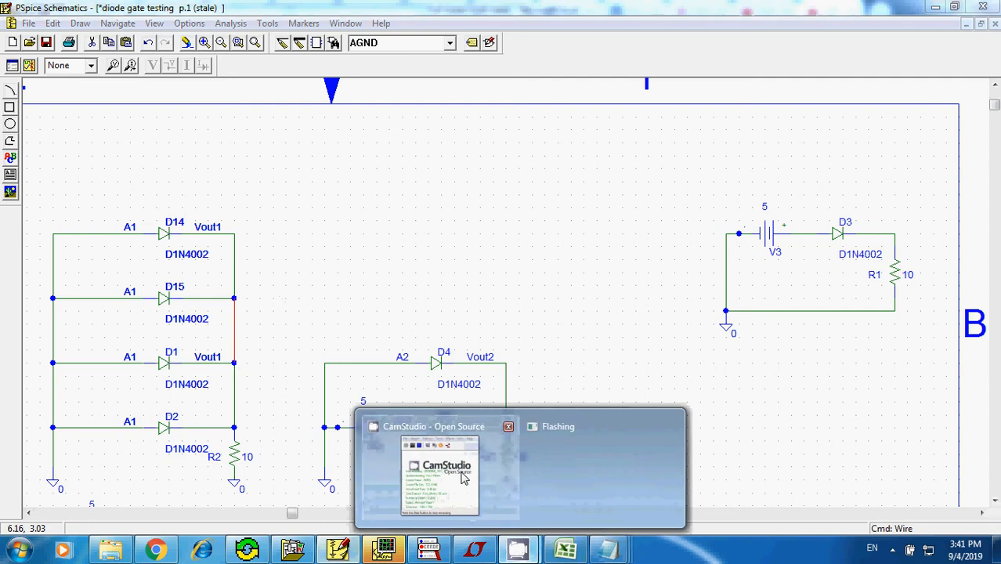